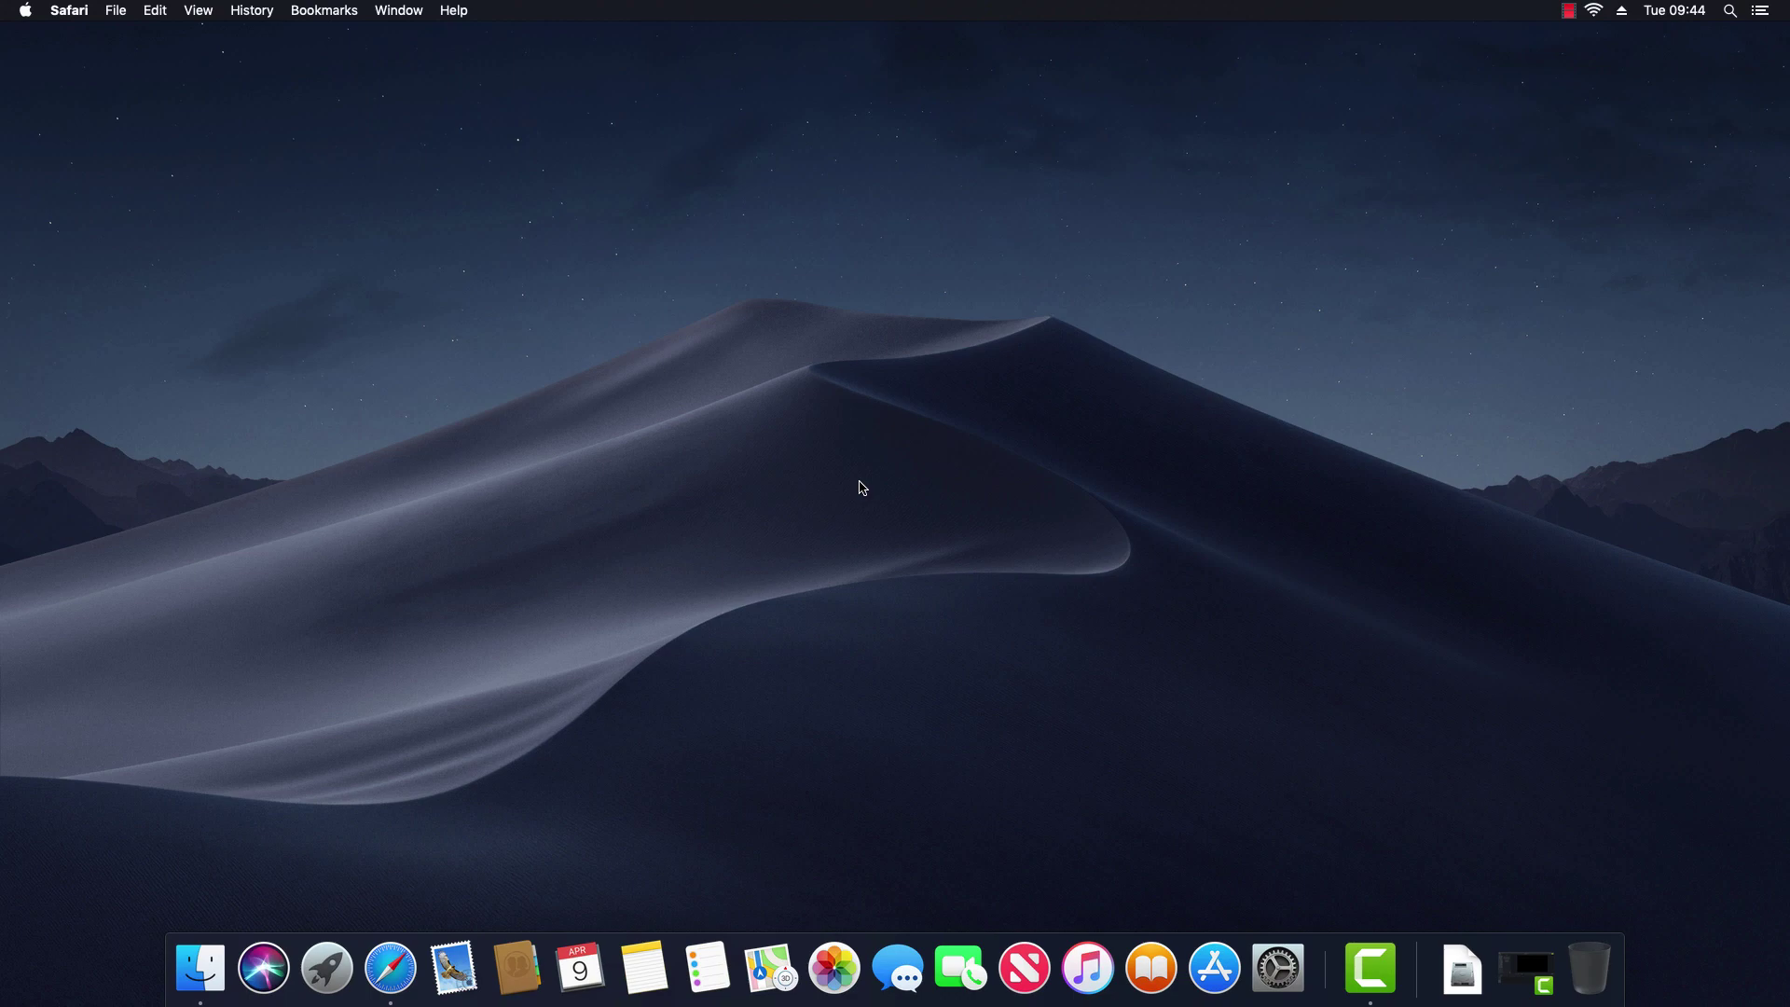
{"action": "left_click", "coordinate": [388, 969]}
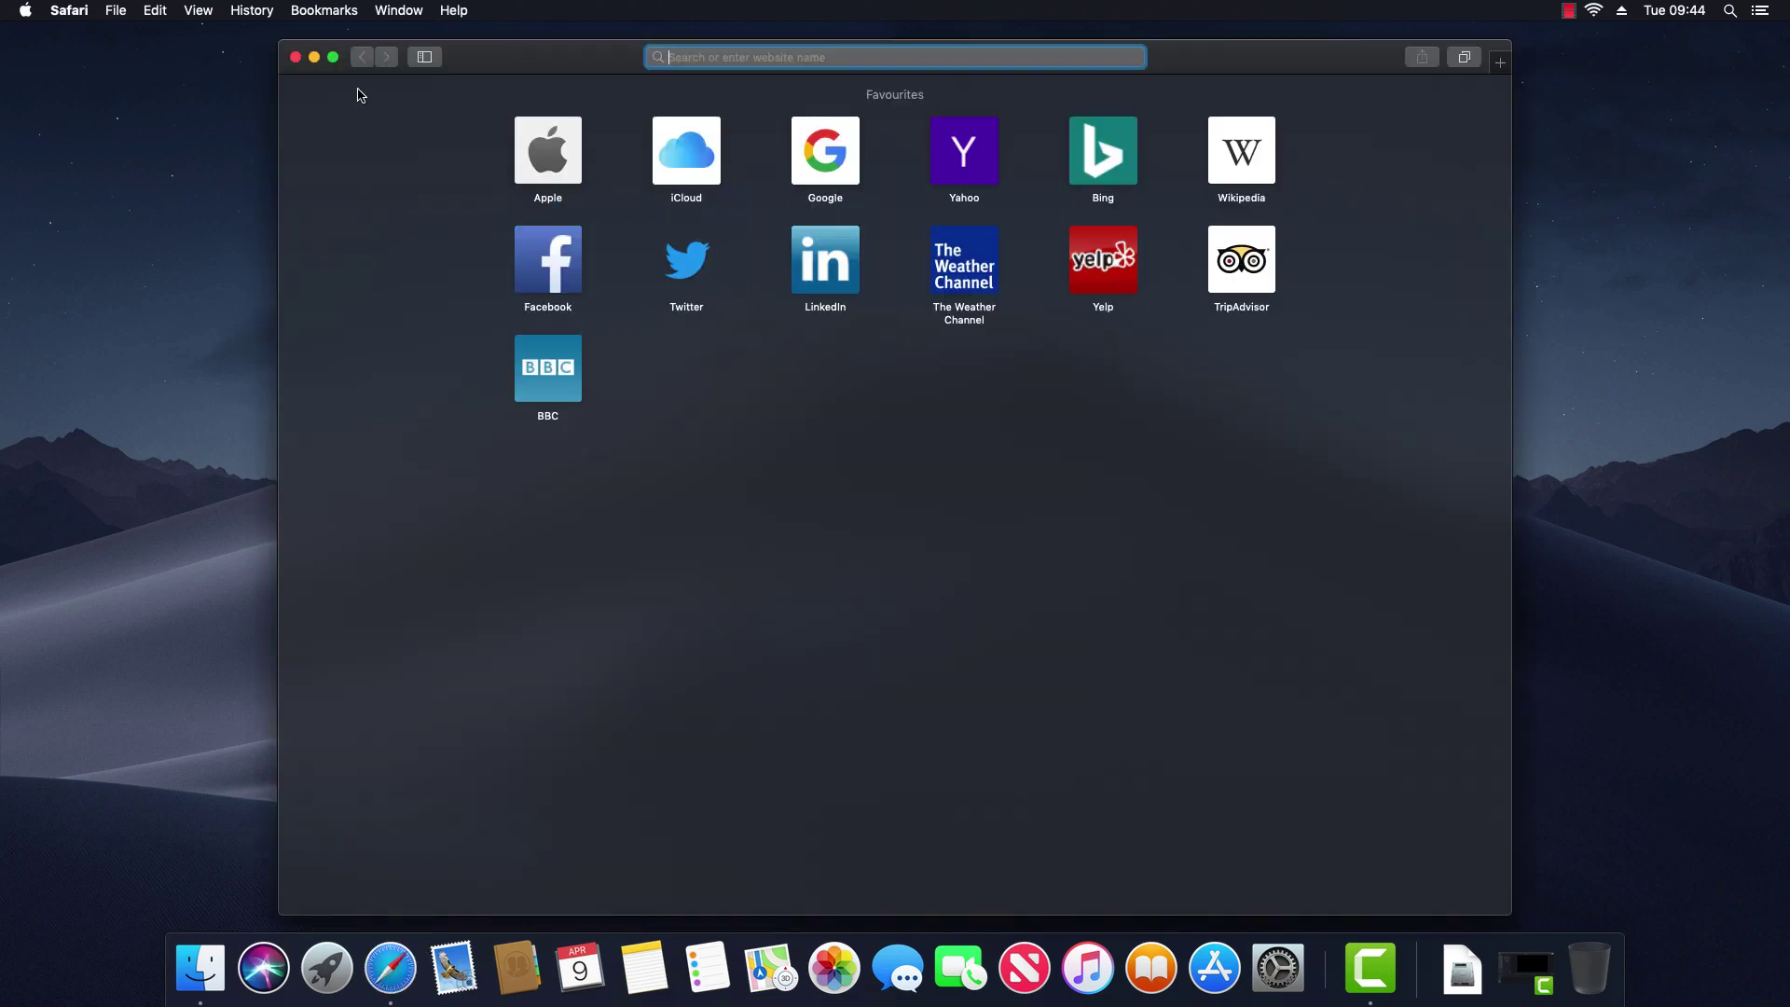
{"action": "left_click", "coordinate": [334, 58]}
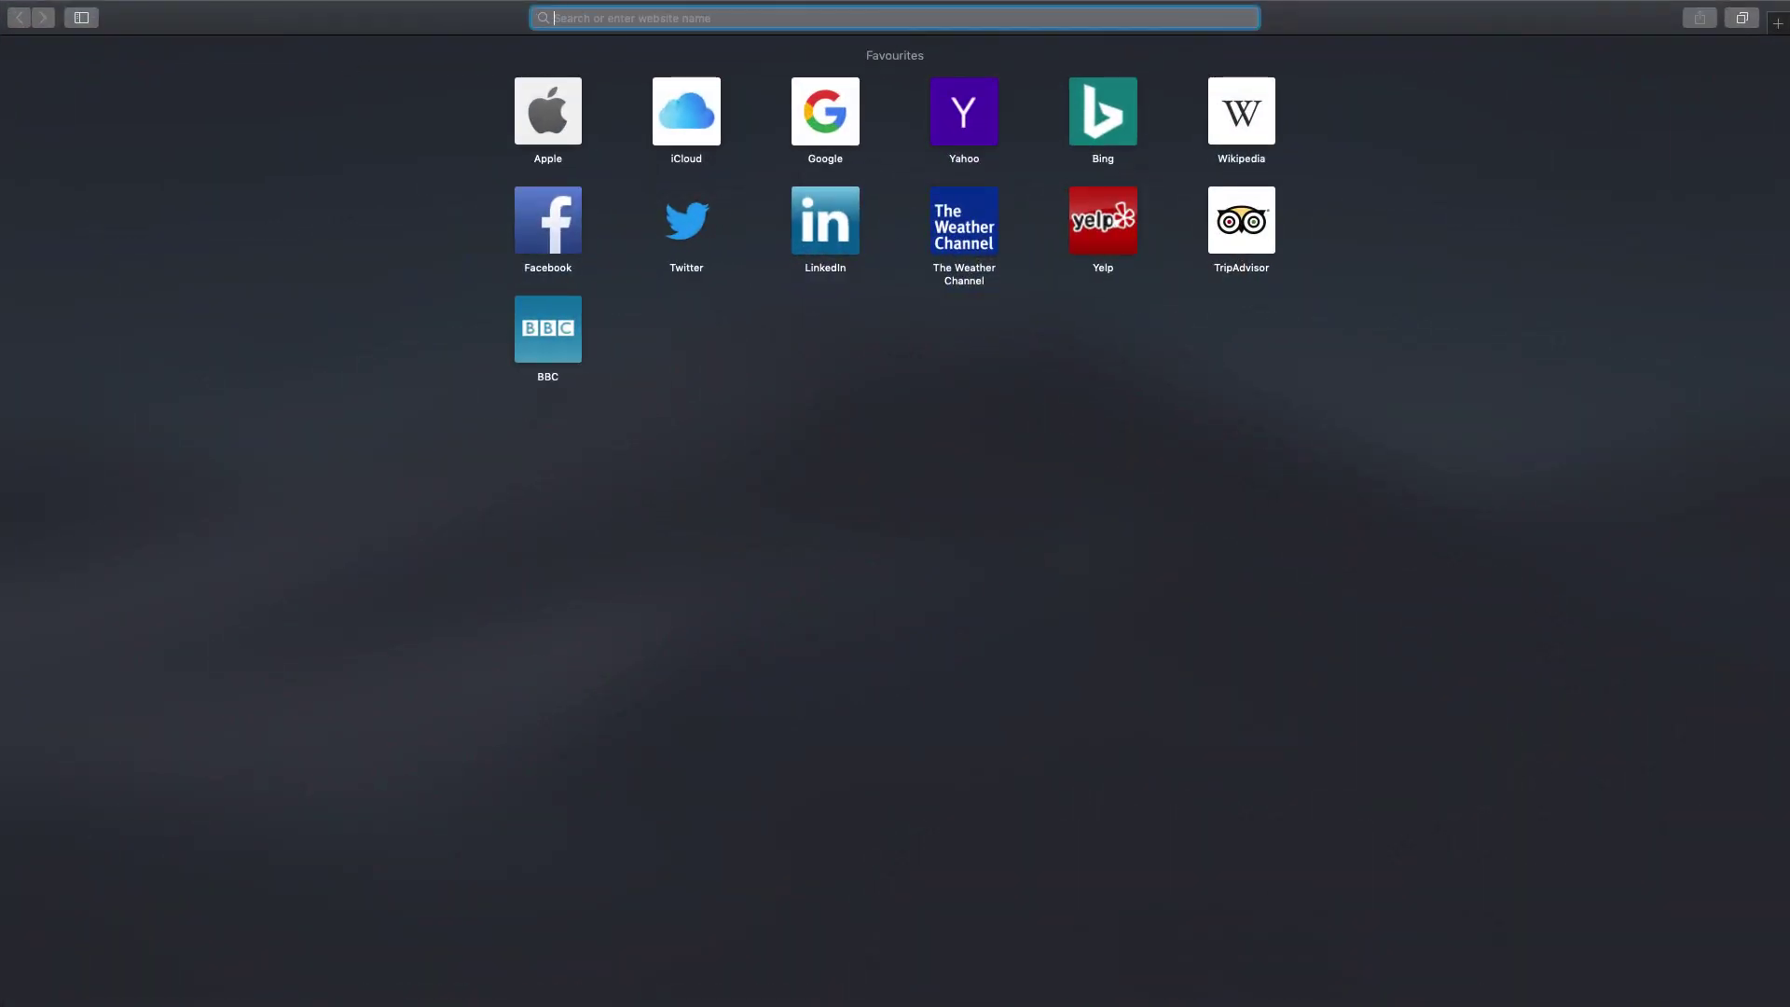
{"action": "type", "text": "www.garmi"}
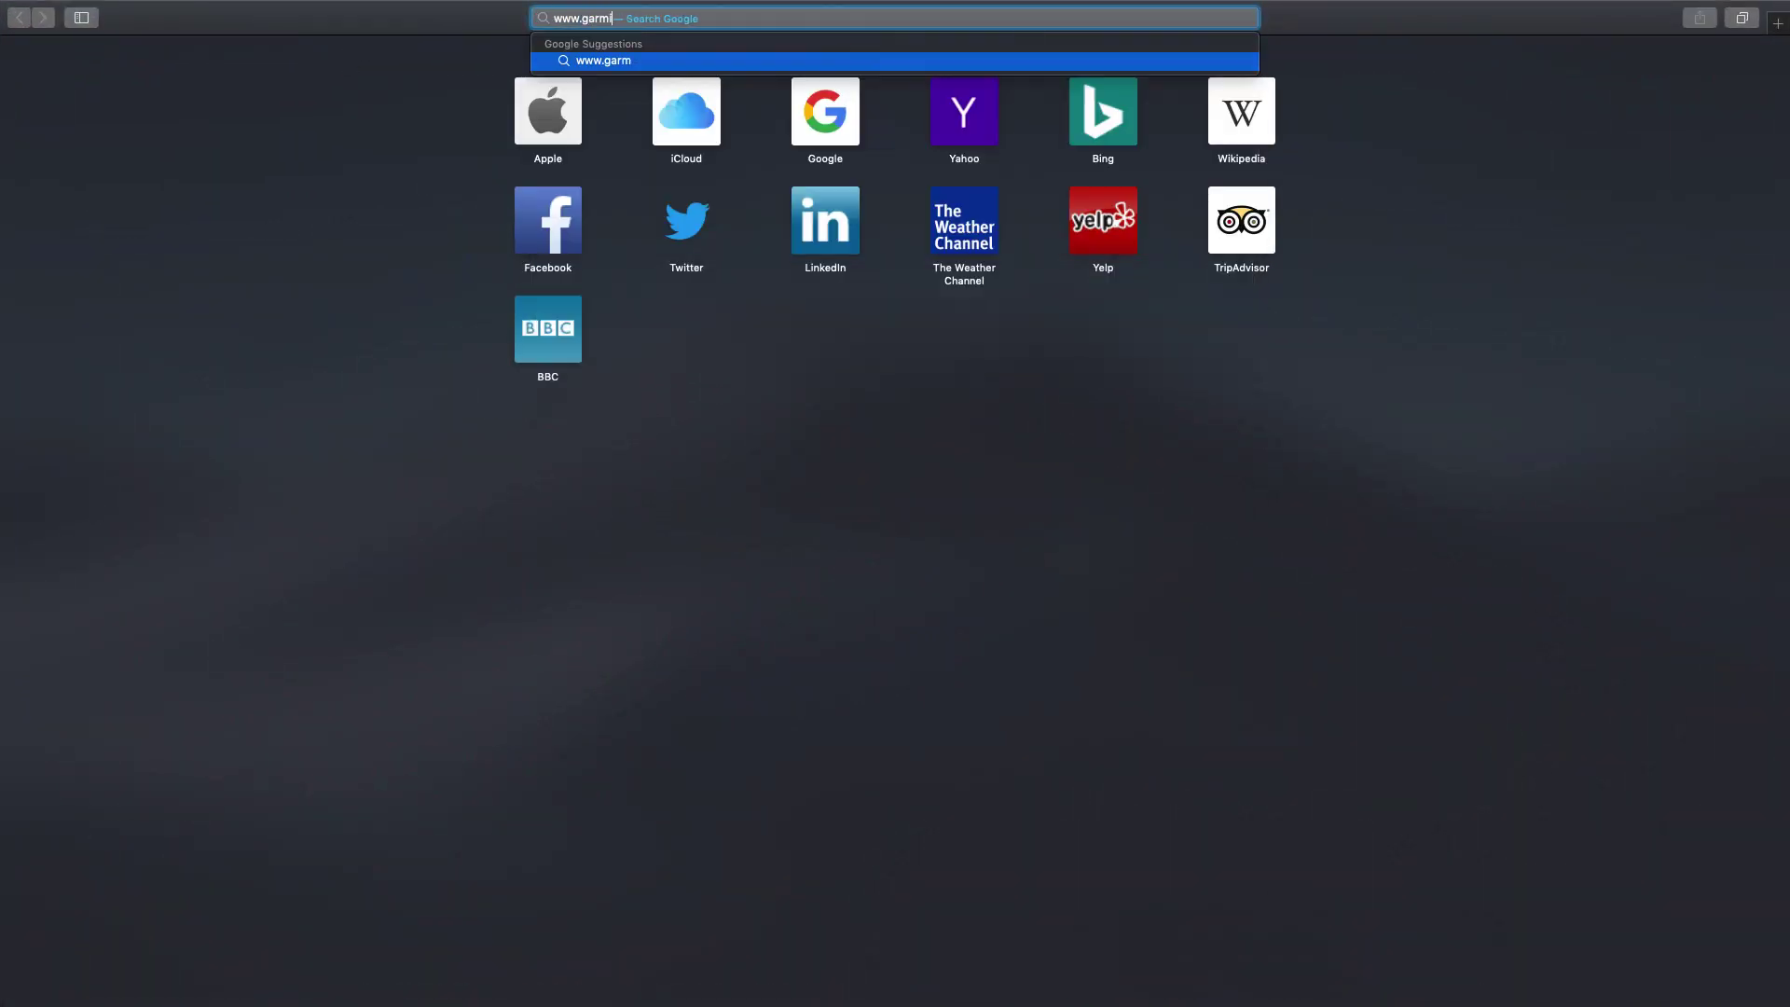
{"action": "type", "text": "n.com/exp"}
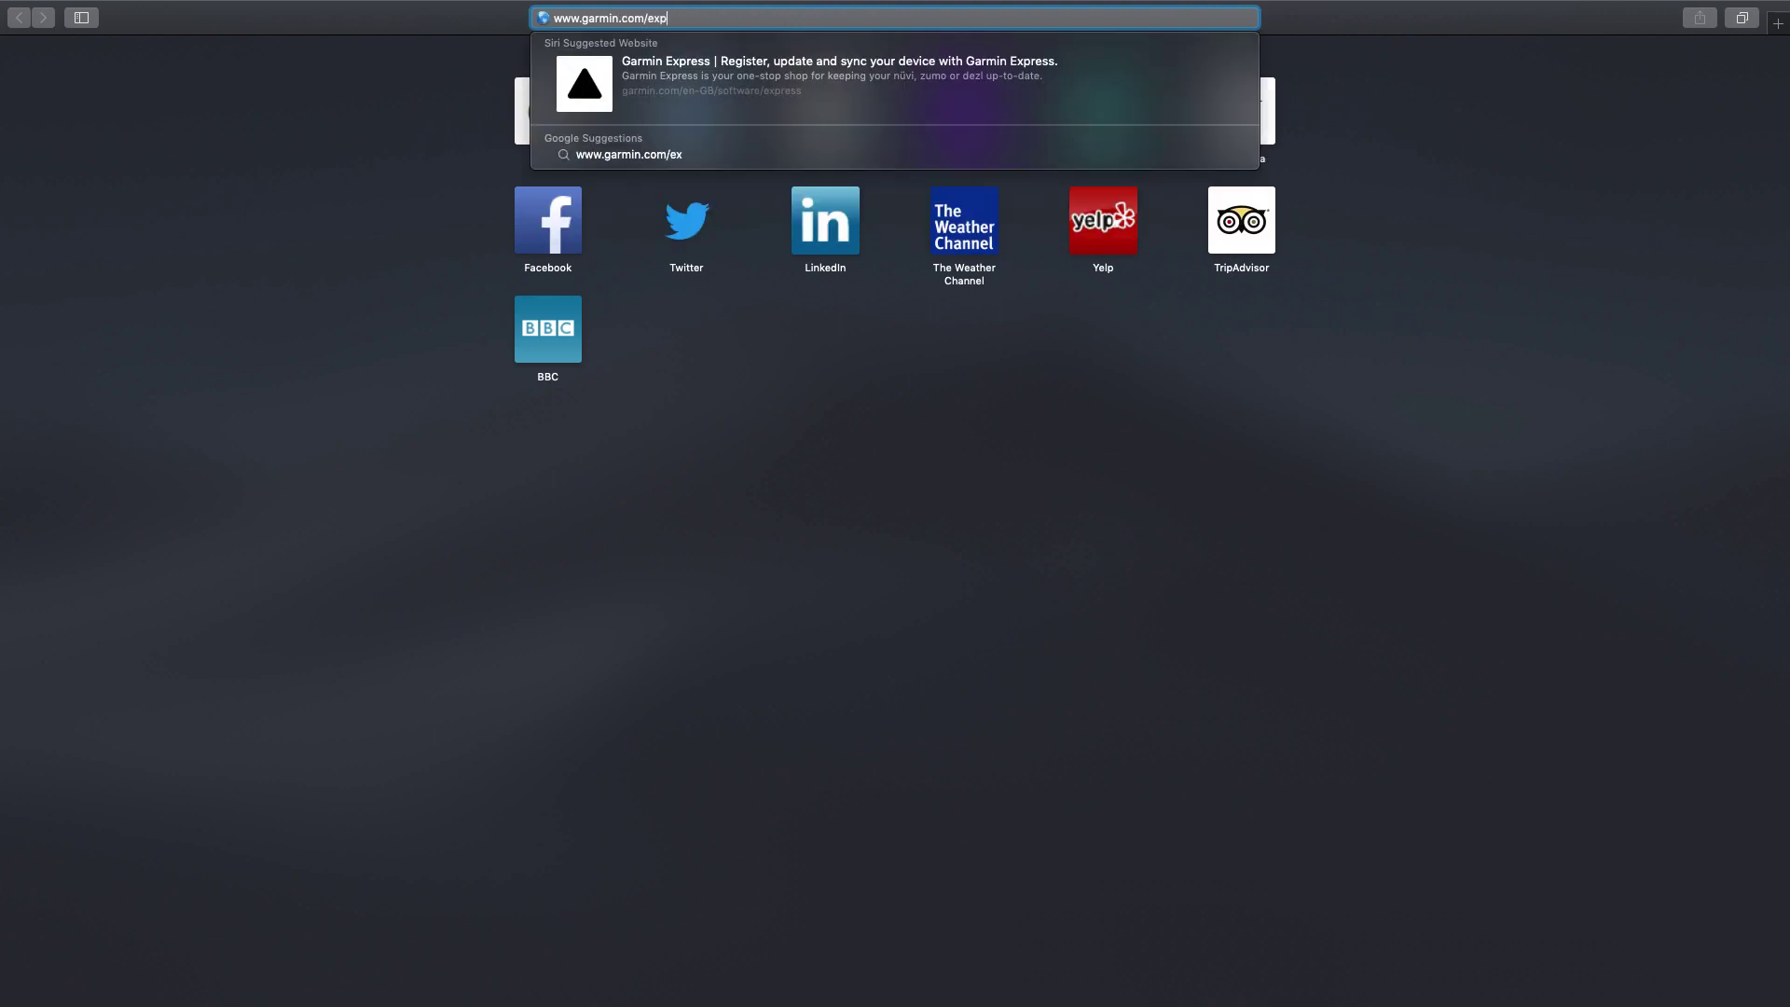
{"action": "type", "text": "ress"}
{"action": "key", "text": "Return"}
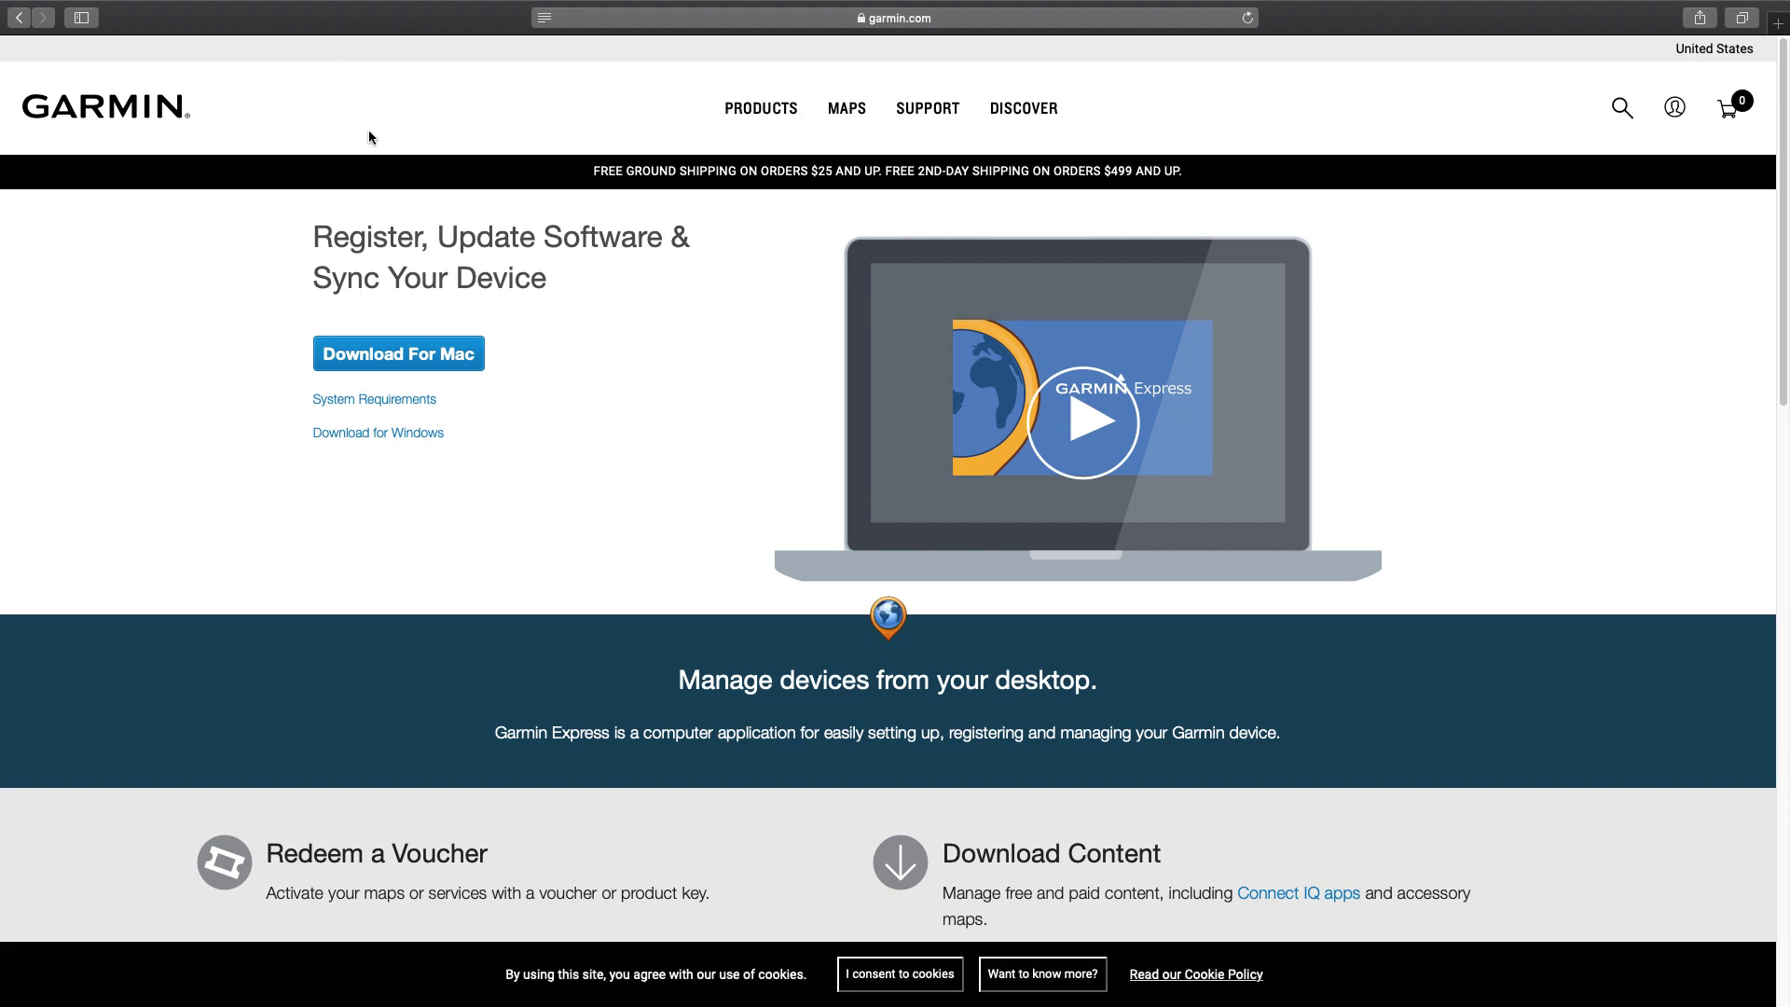
Download Garmin Express for Mac and open the downloaded GarminExpress.dmg disk image
{"action": "left_click", "coordinate": [407, 359]}
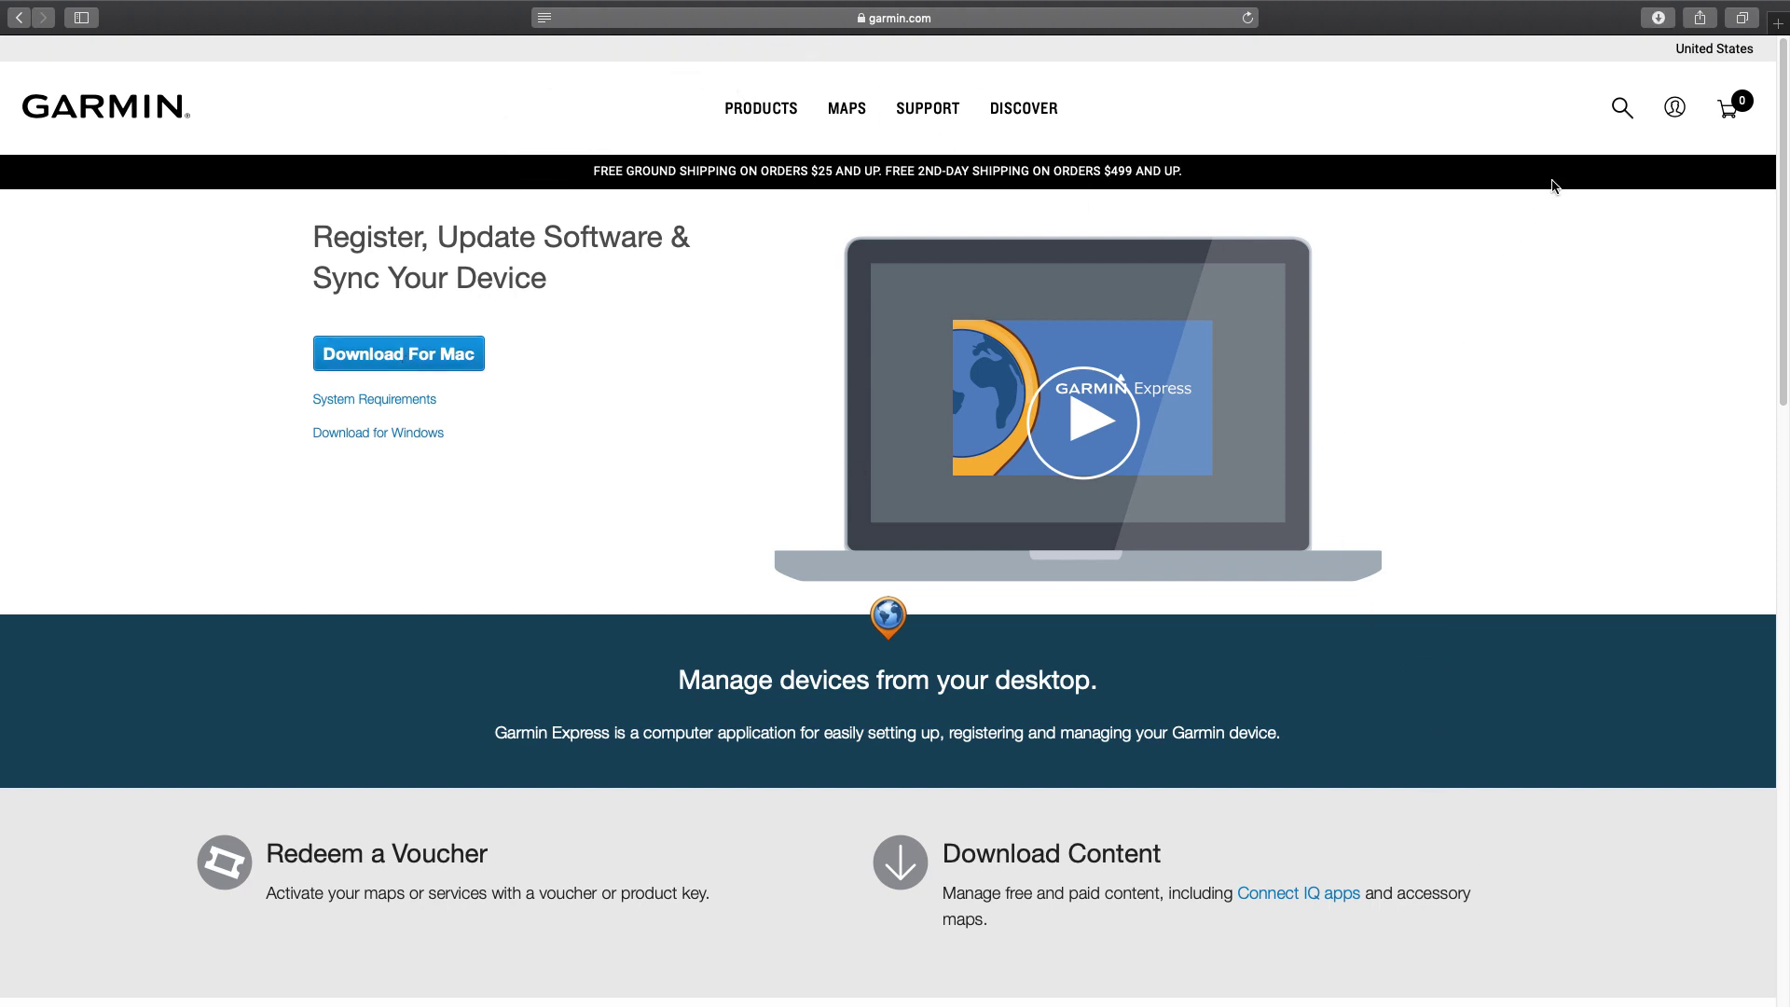
{"action": "left_click", "coordinate": [1659, 18]}
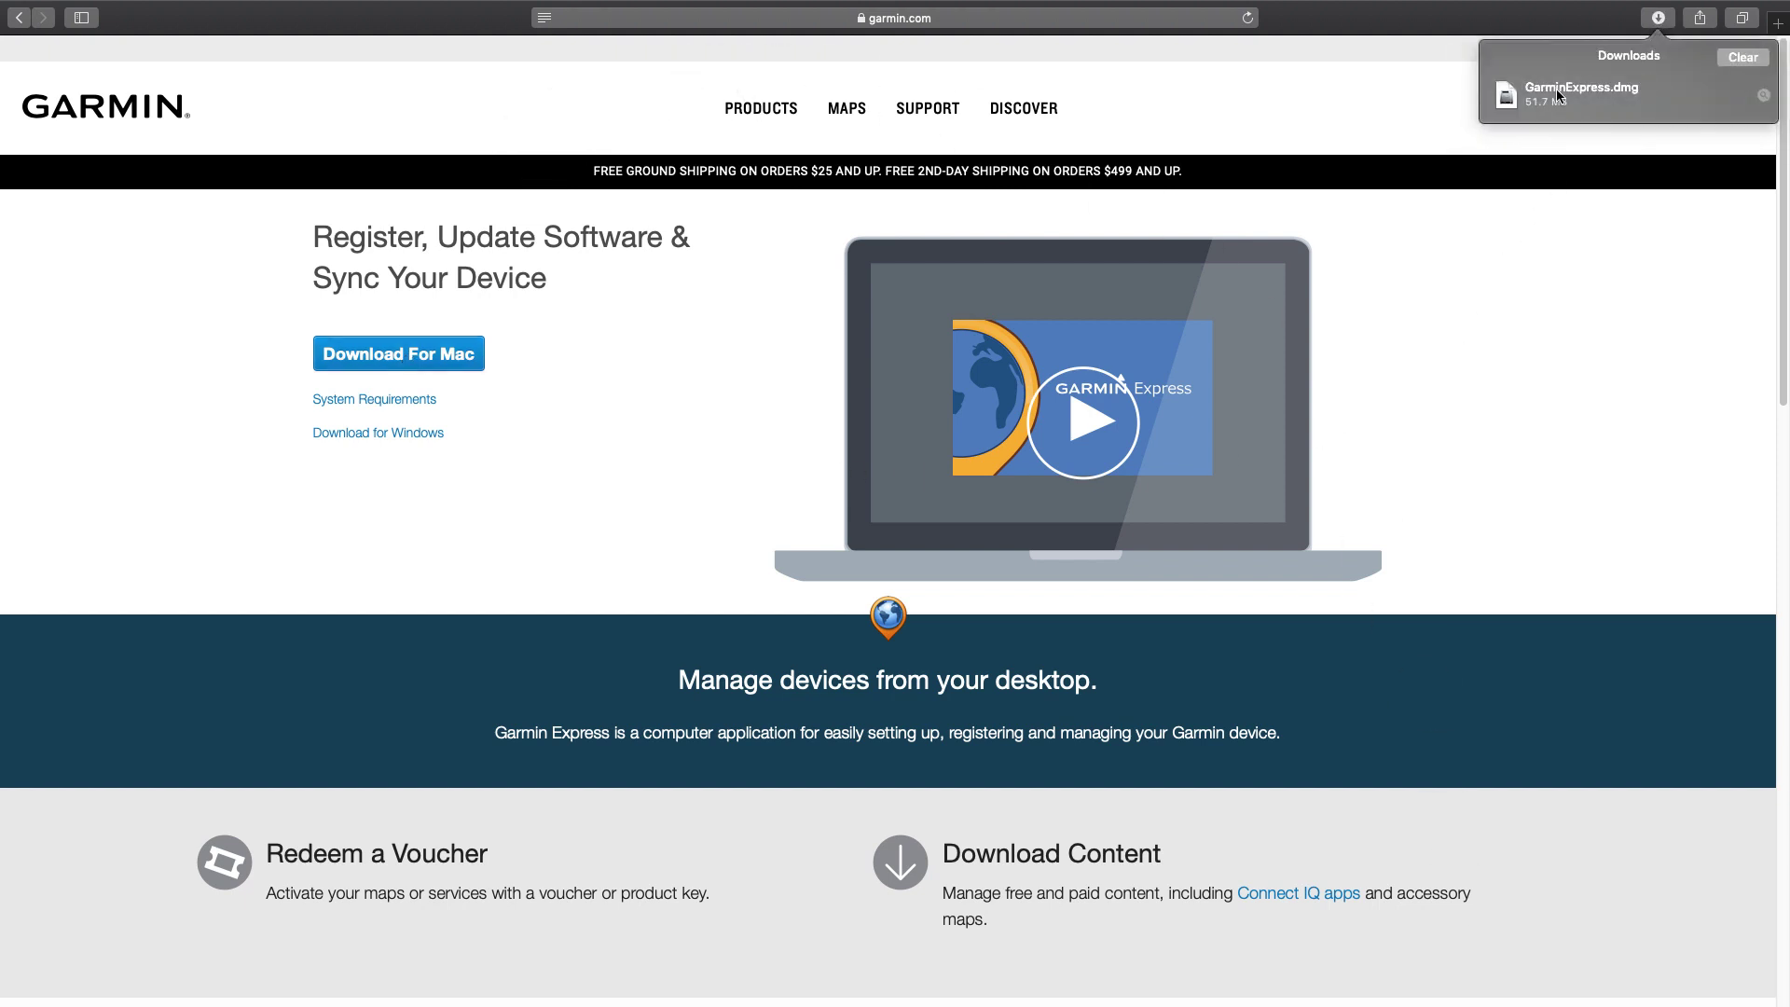
{"action": "double_click", "coordinate": [1558, 91]}
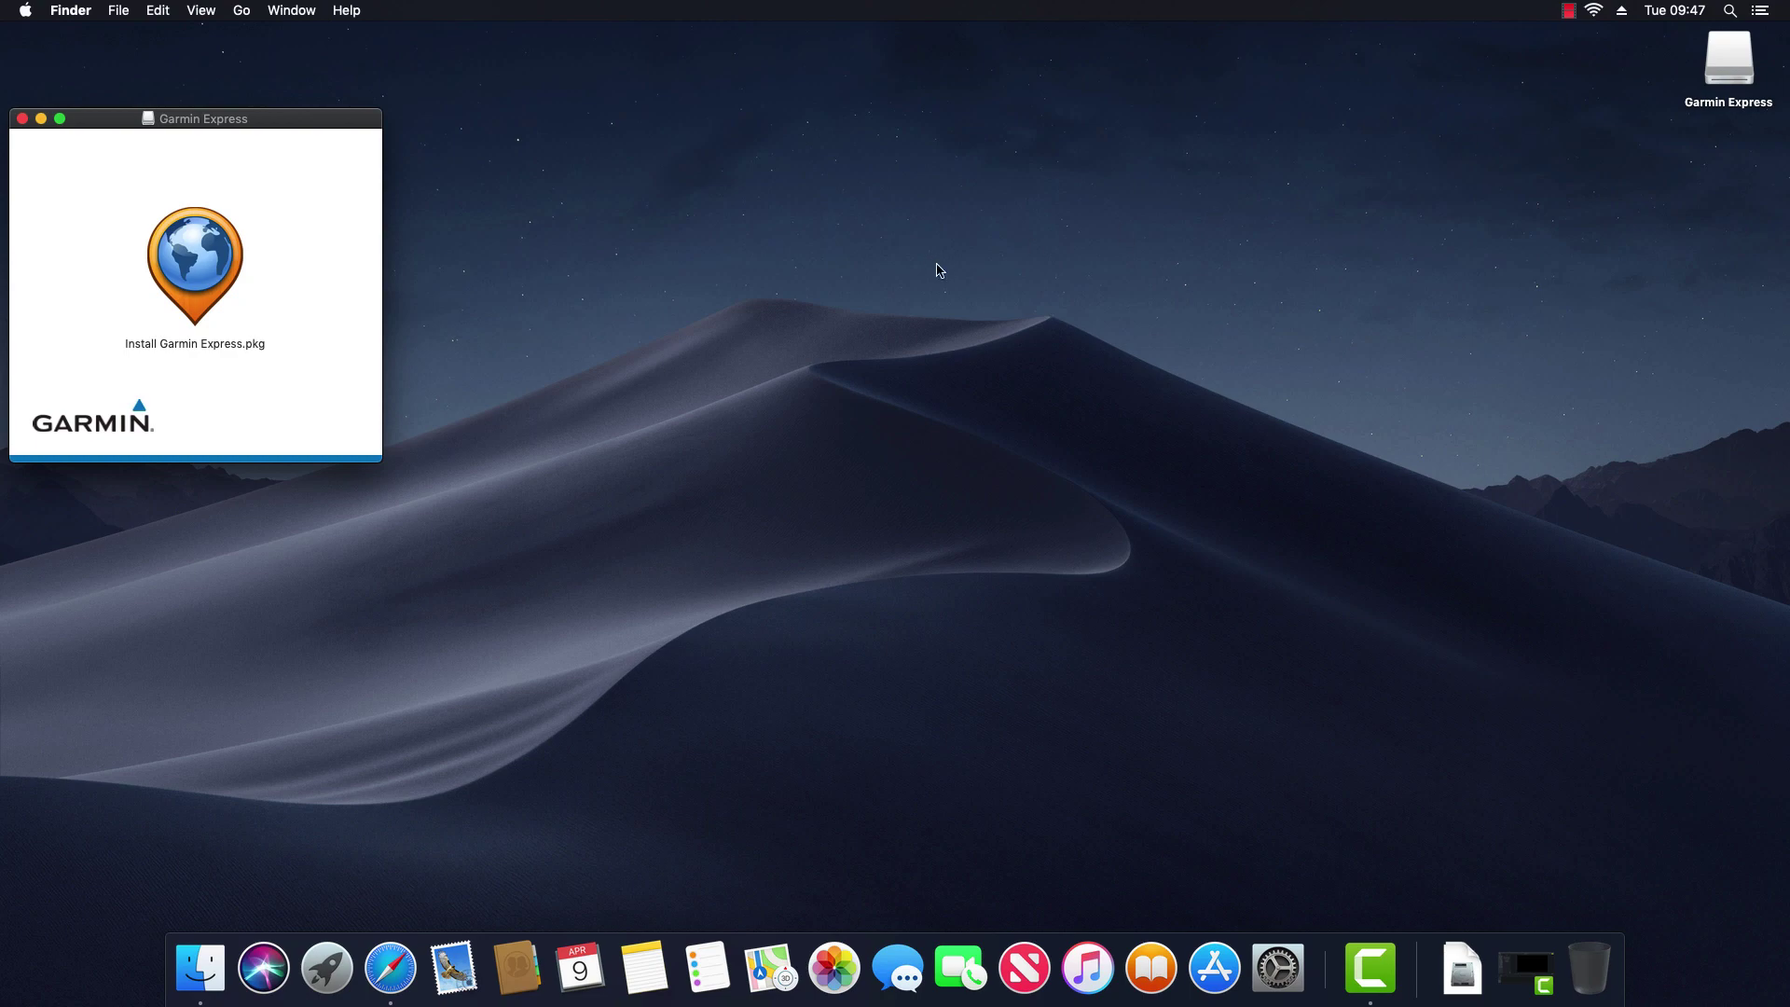
Launch the Install Garmin Express.pkg package, allow its compatibility check and continue past the introduction
{"action": "left_click", "coordinate": [194, 272]}
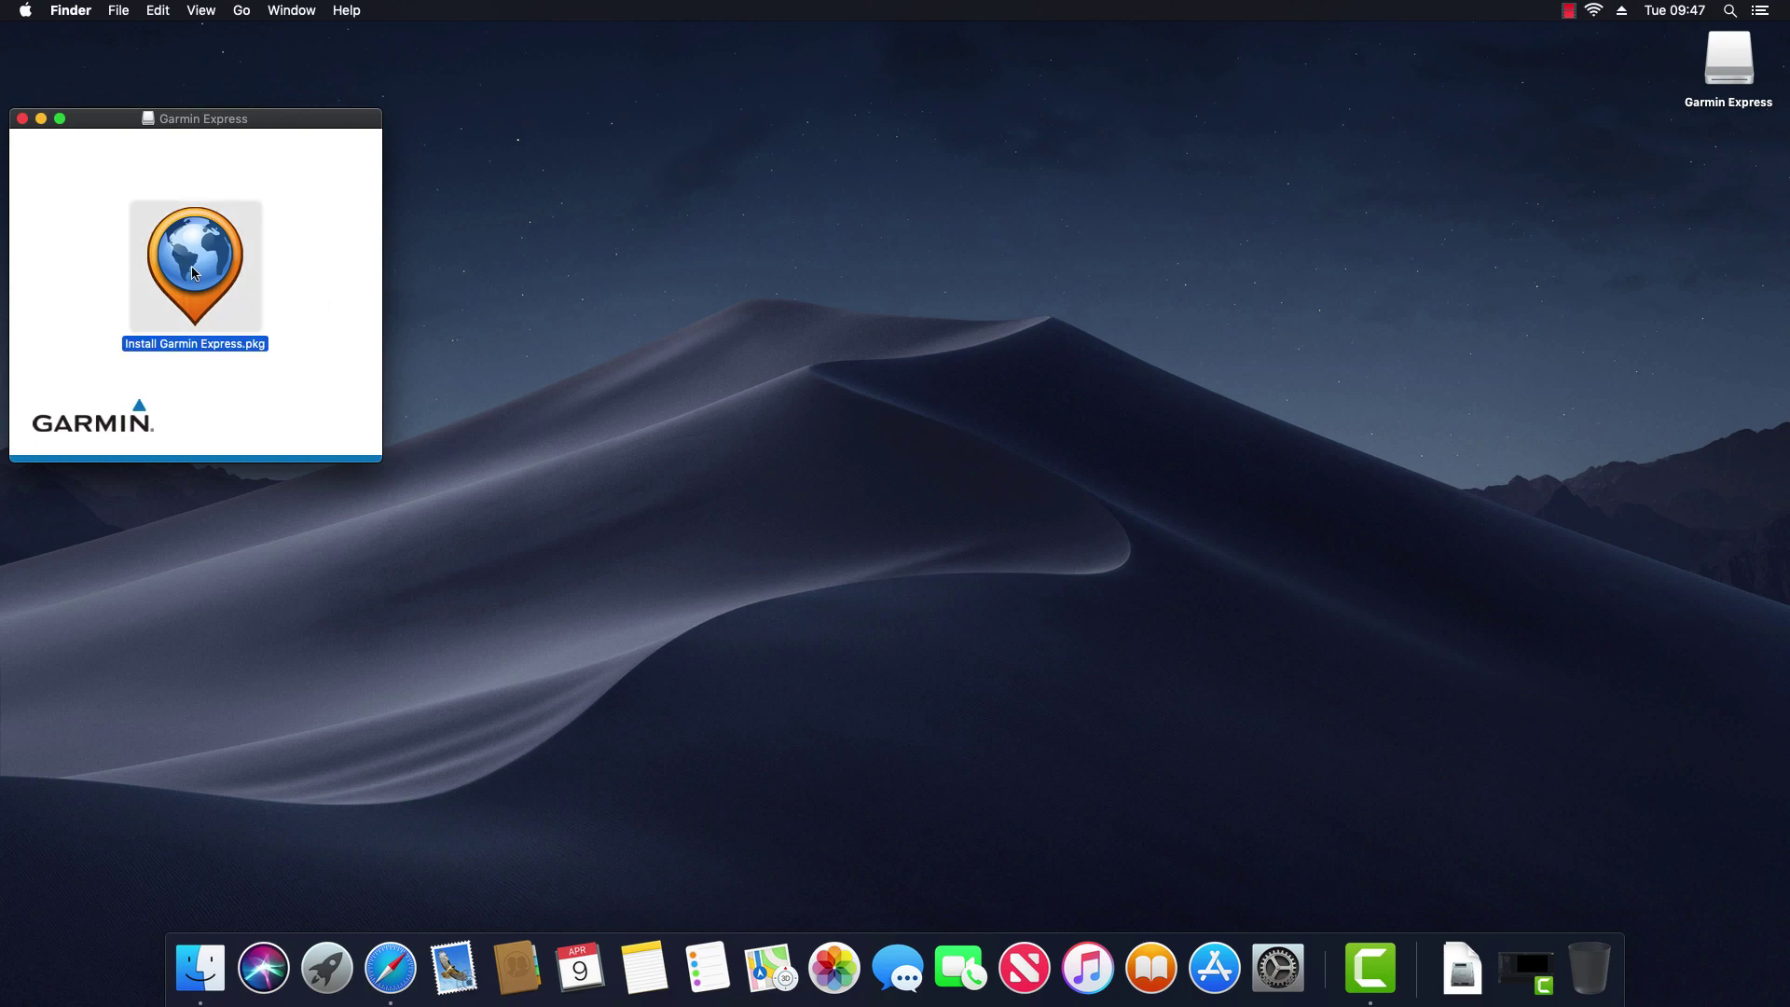
{"action": "double_click", "coordinate": [194, 273]}
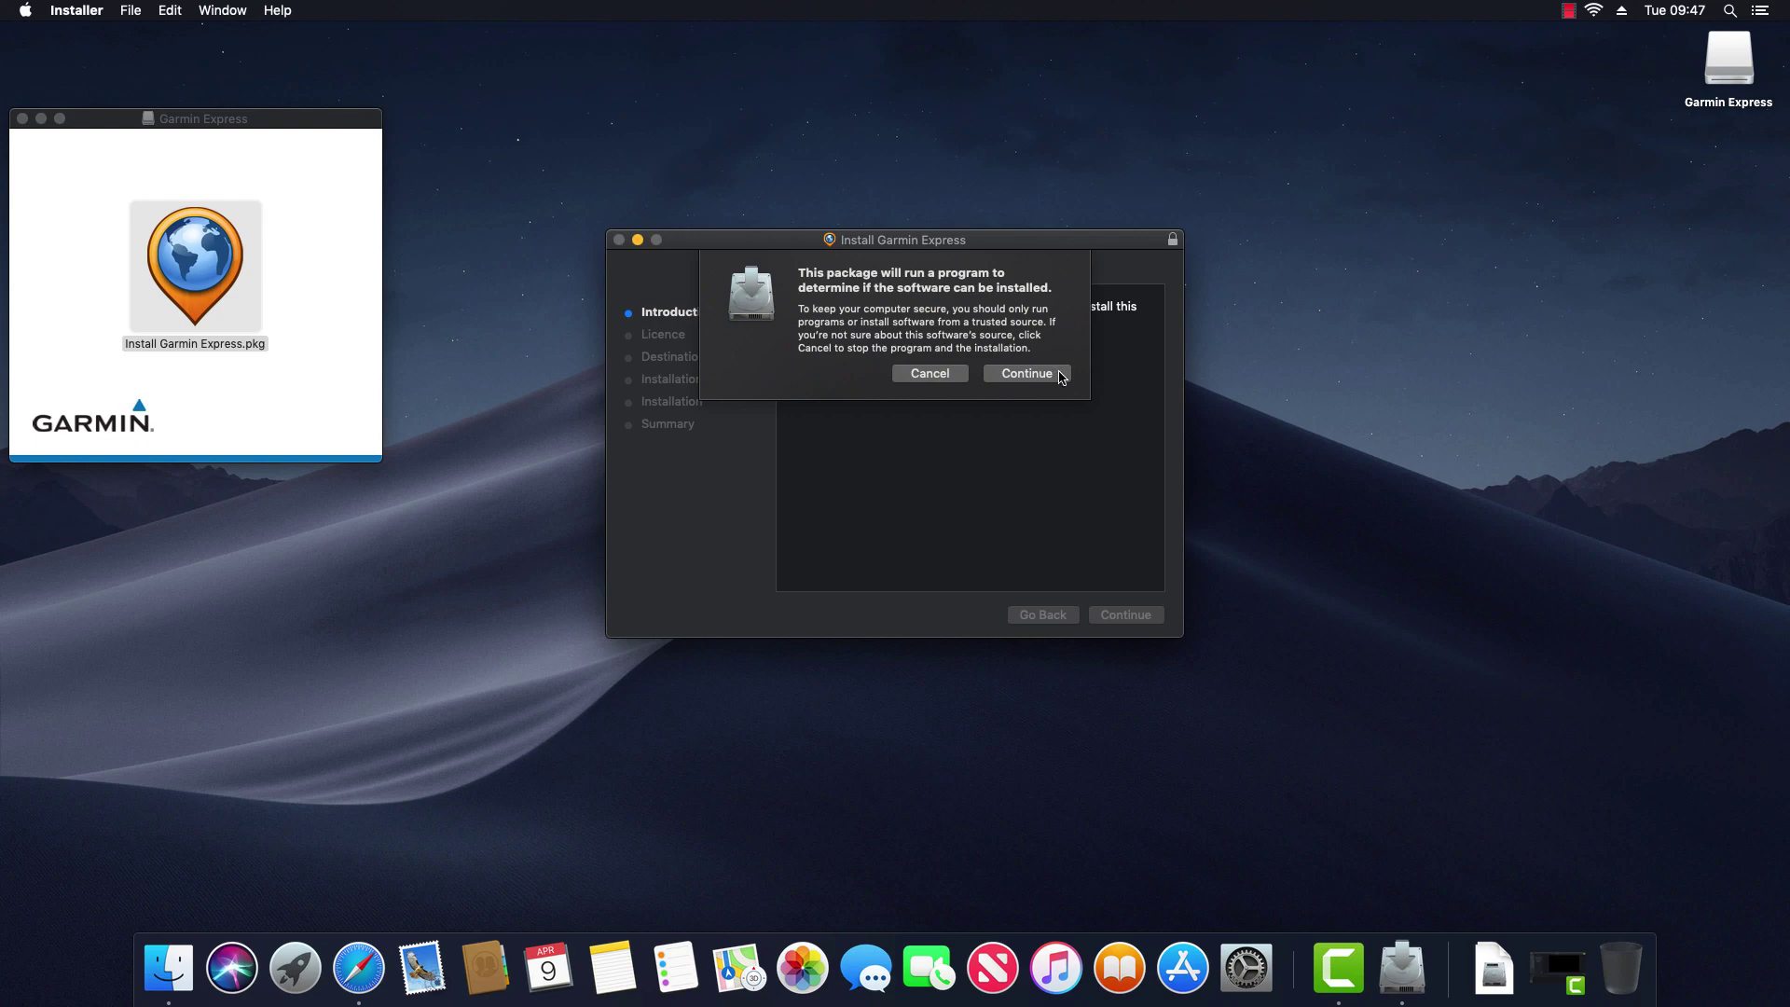
{"action": "left_click", "coordinate": [1027, 373]}
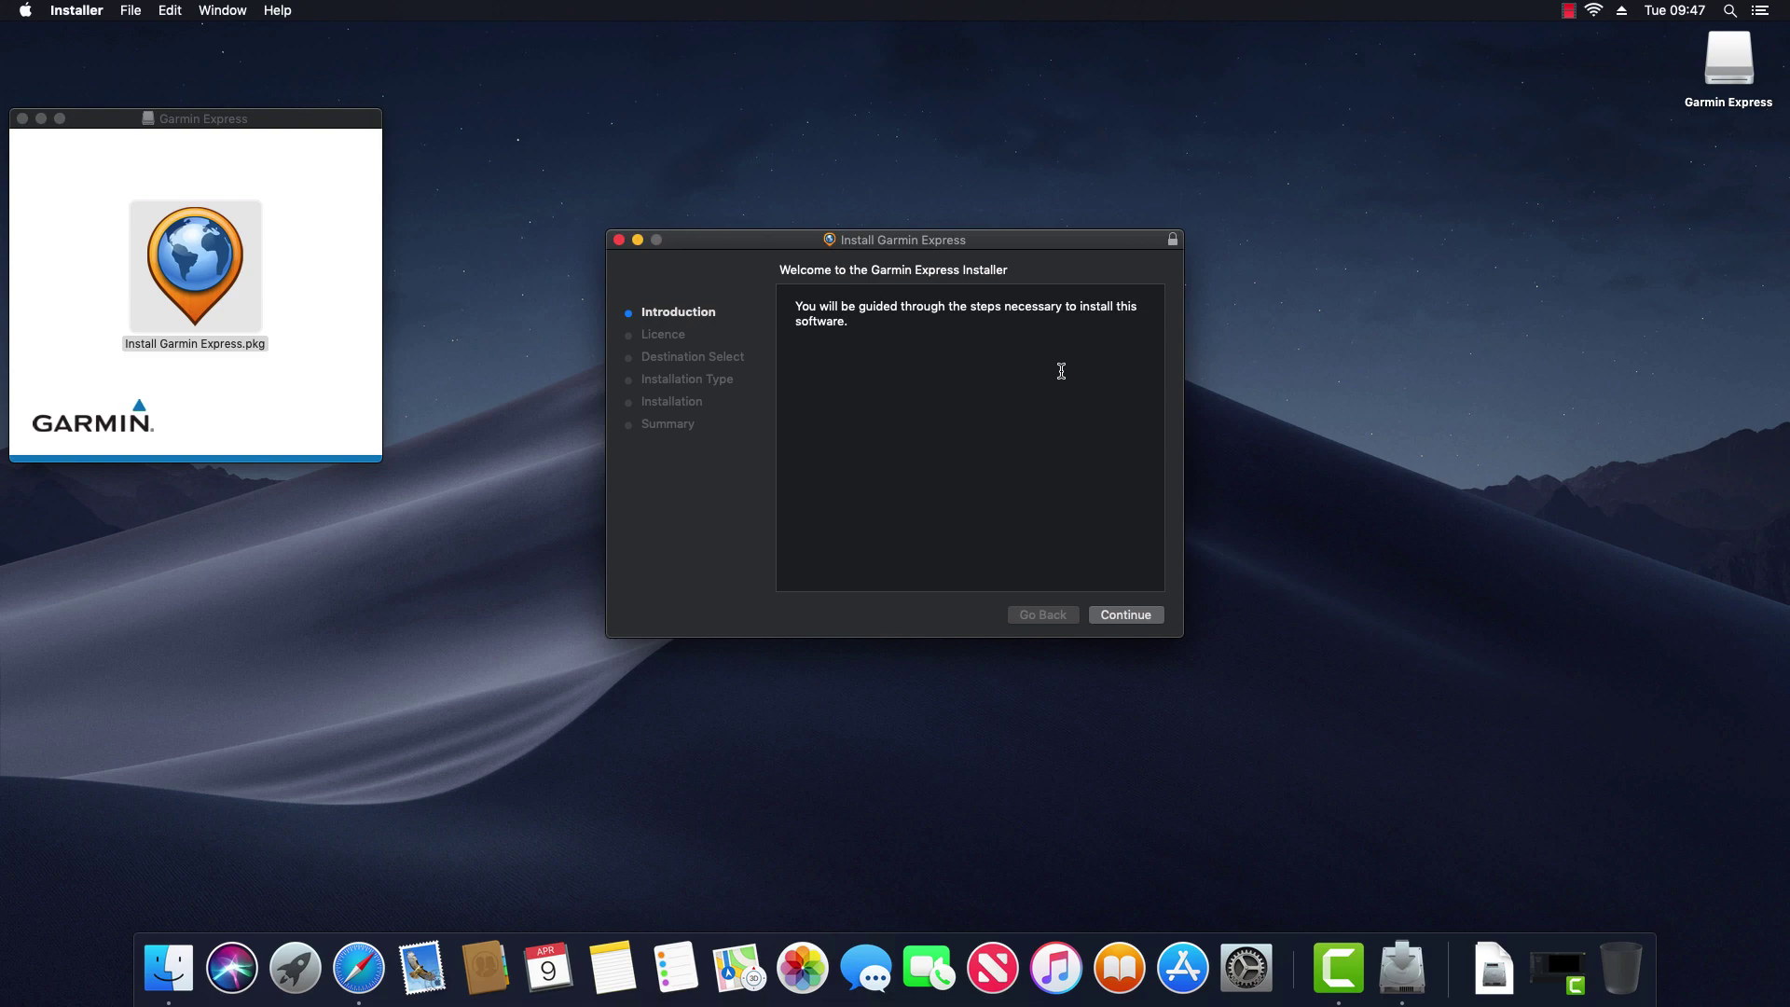
{"action": "left_click", "coordinate": [1154, 618]}
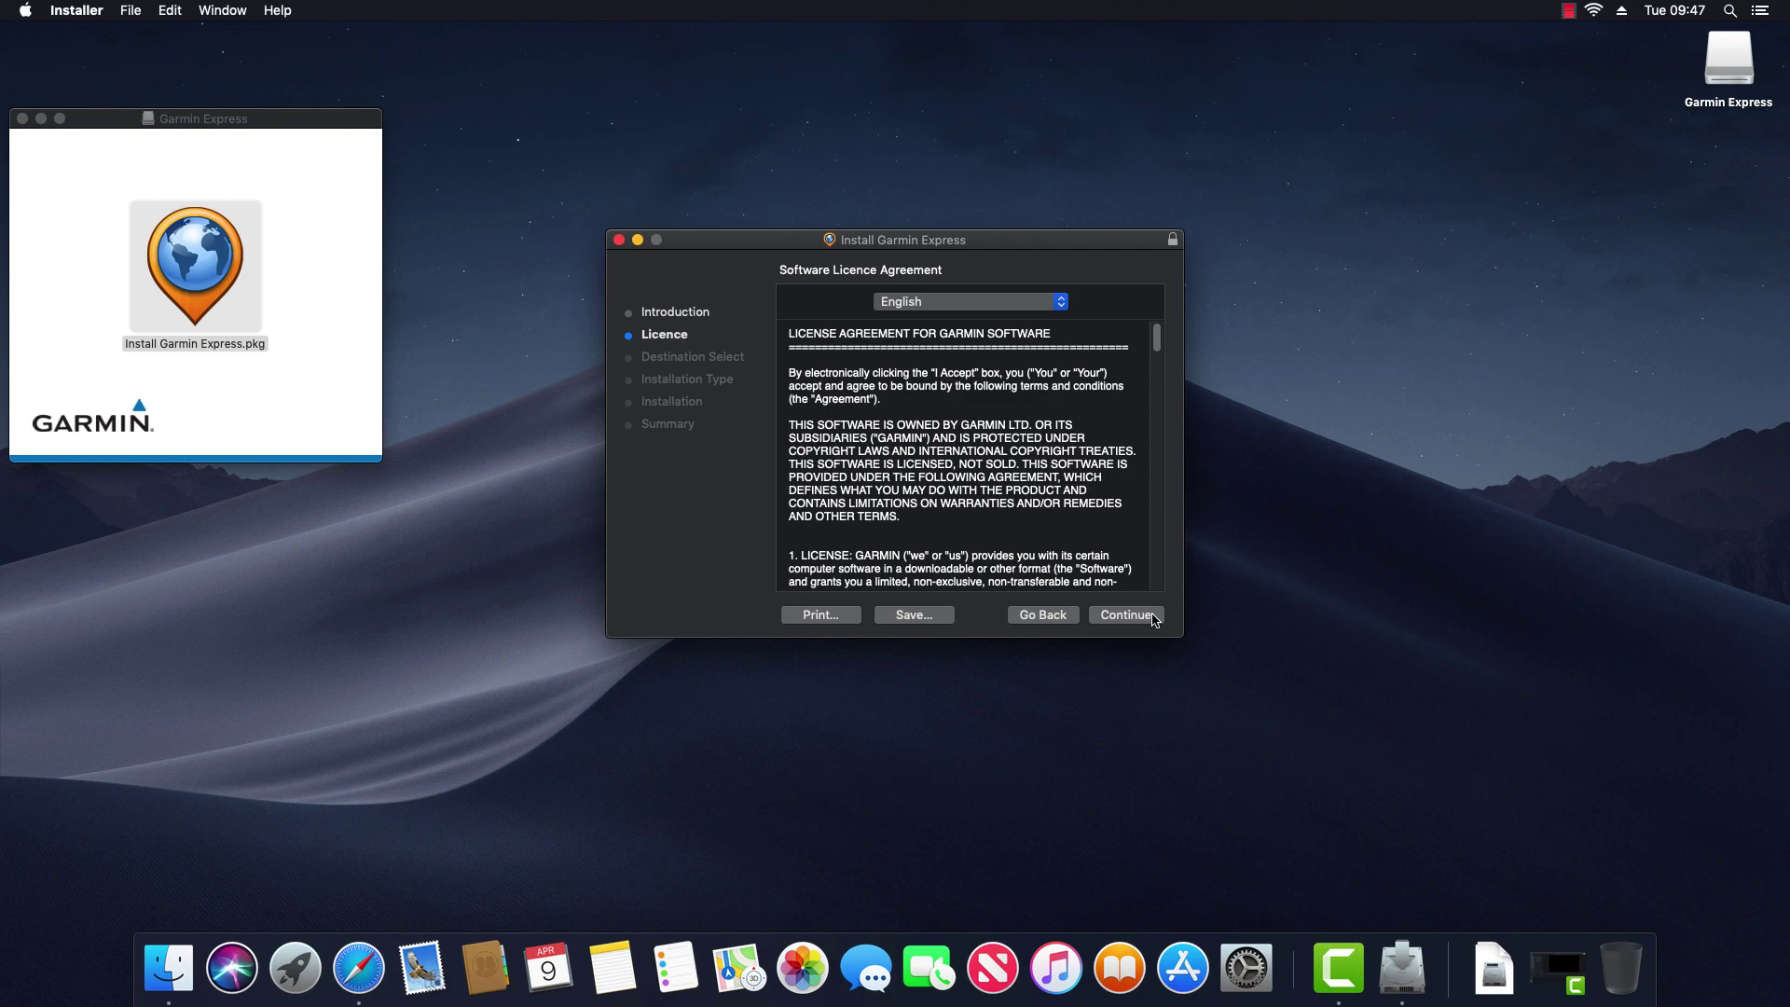
Go through the English software licence agreement to its end and agree to its terms
{"action": "left_click_drag", "start_coordinate": [1159, 341], "coordinate": [1157, 587]}
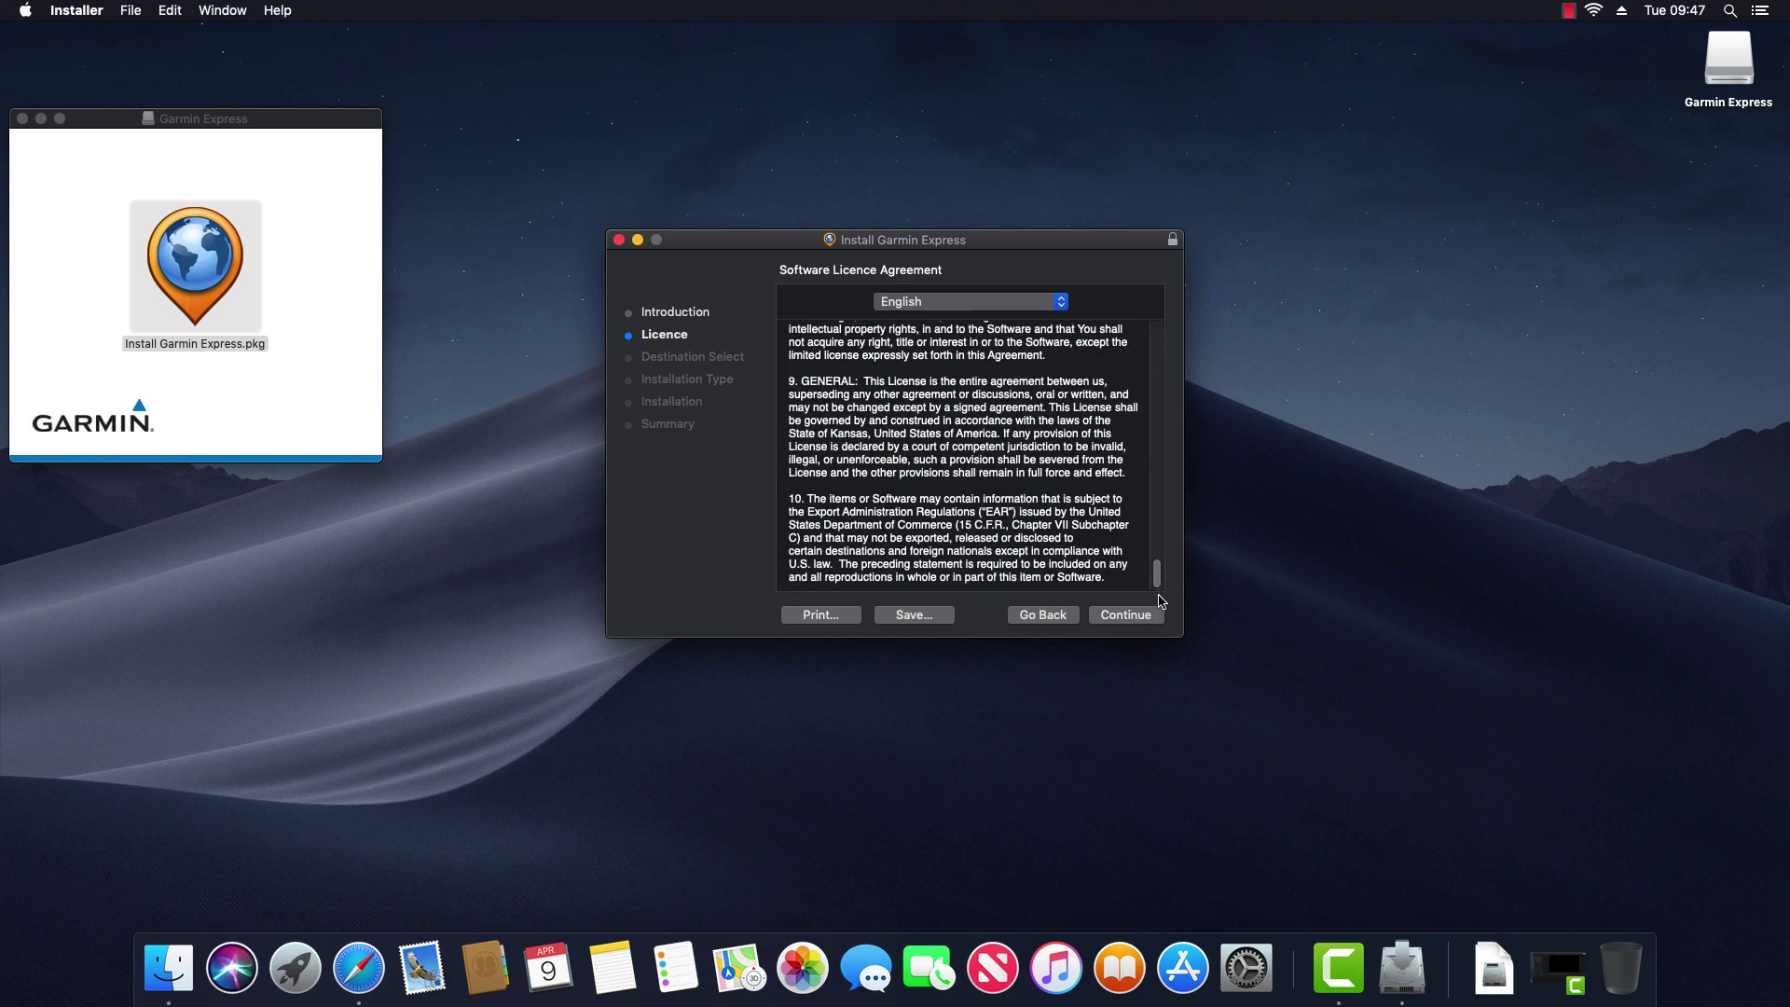
{"action": "left_click", "coordinate": [1127, 617]}
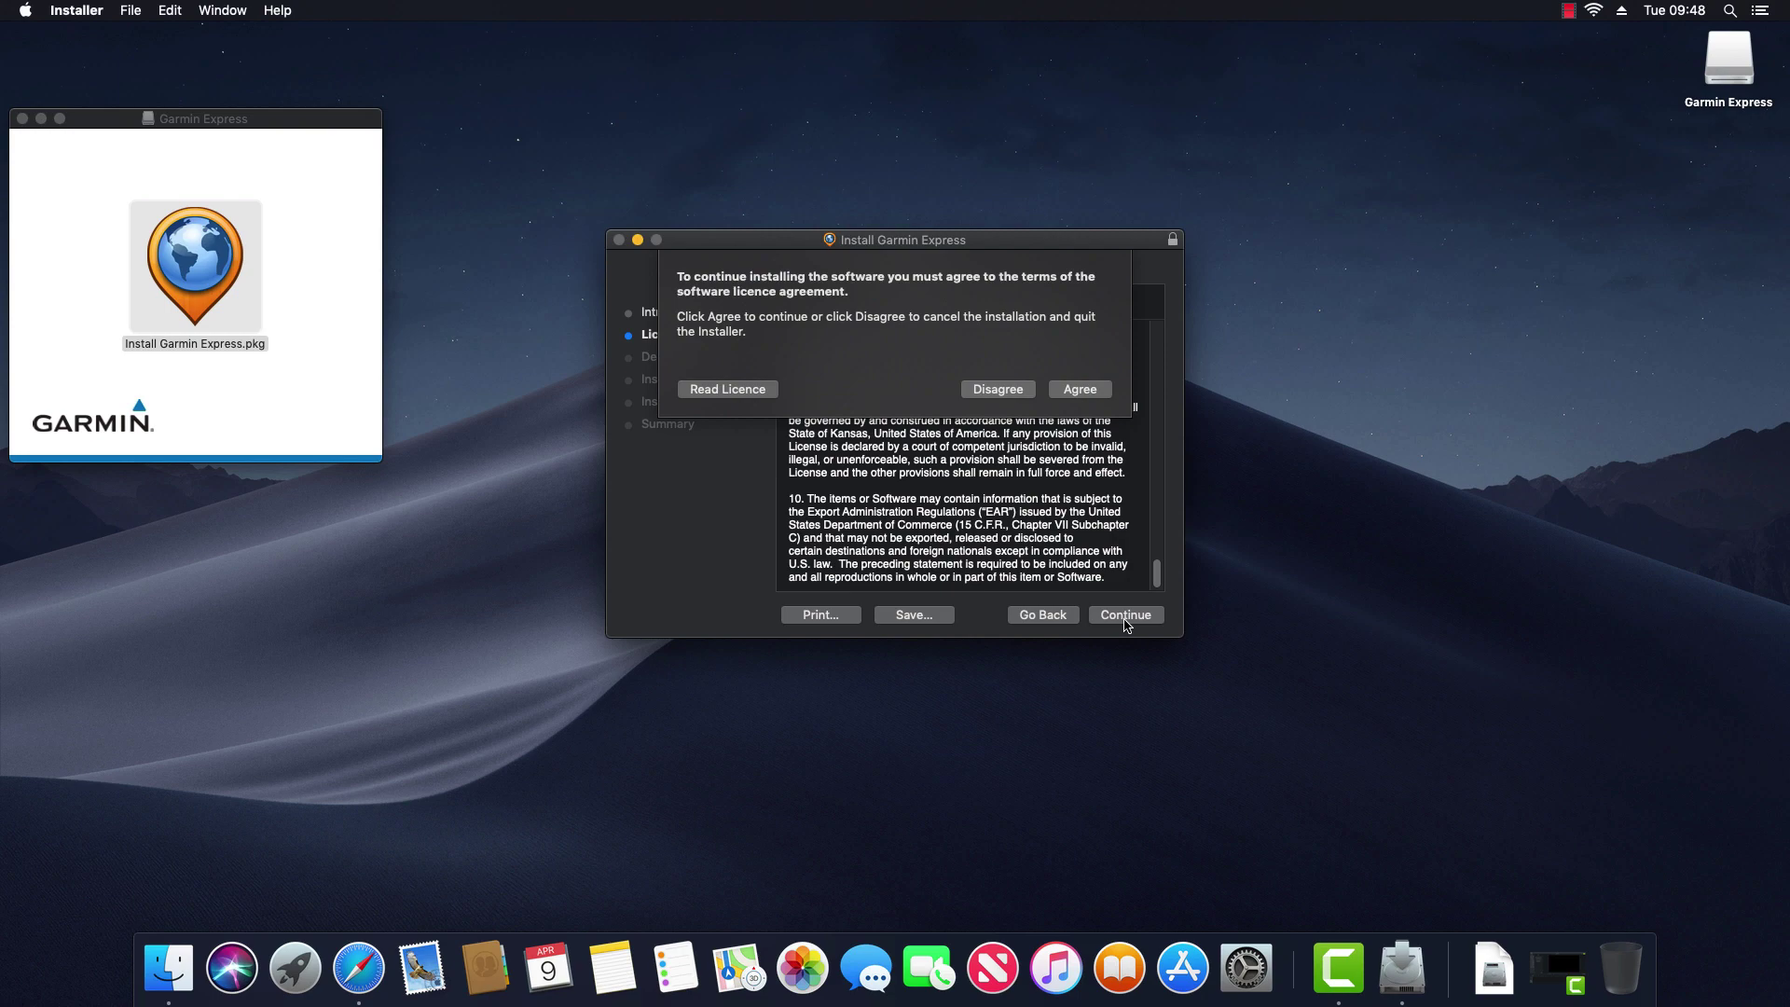
{"action": "left_click", "coordinate": [1082, 392]}
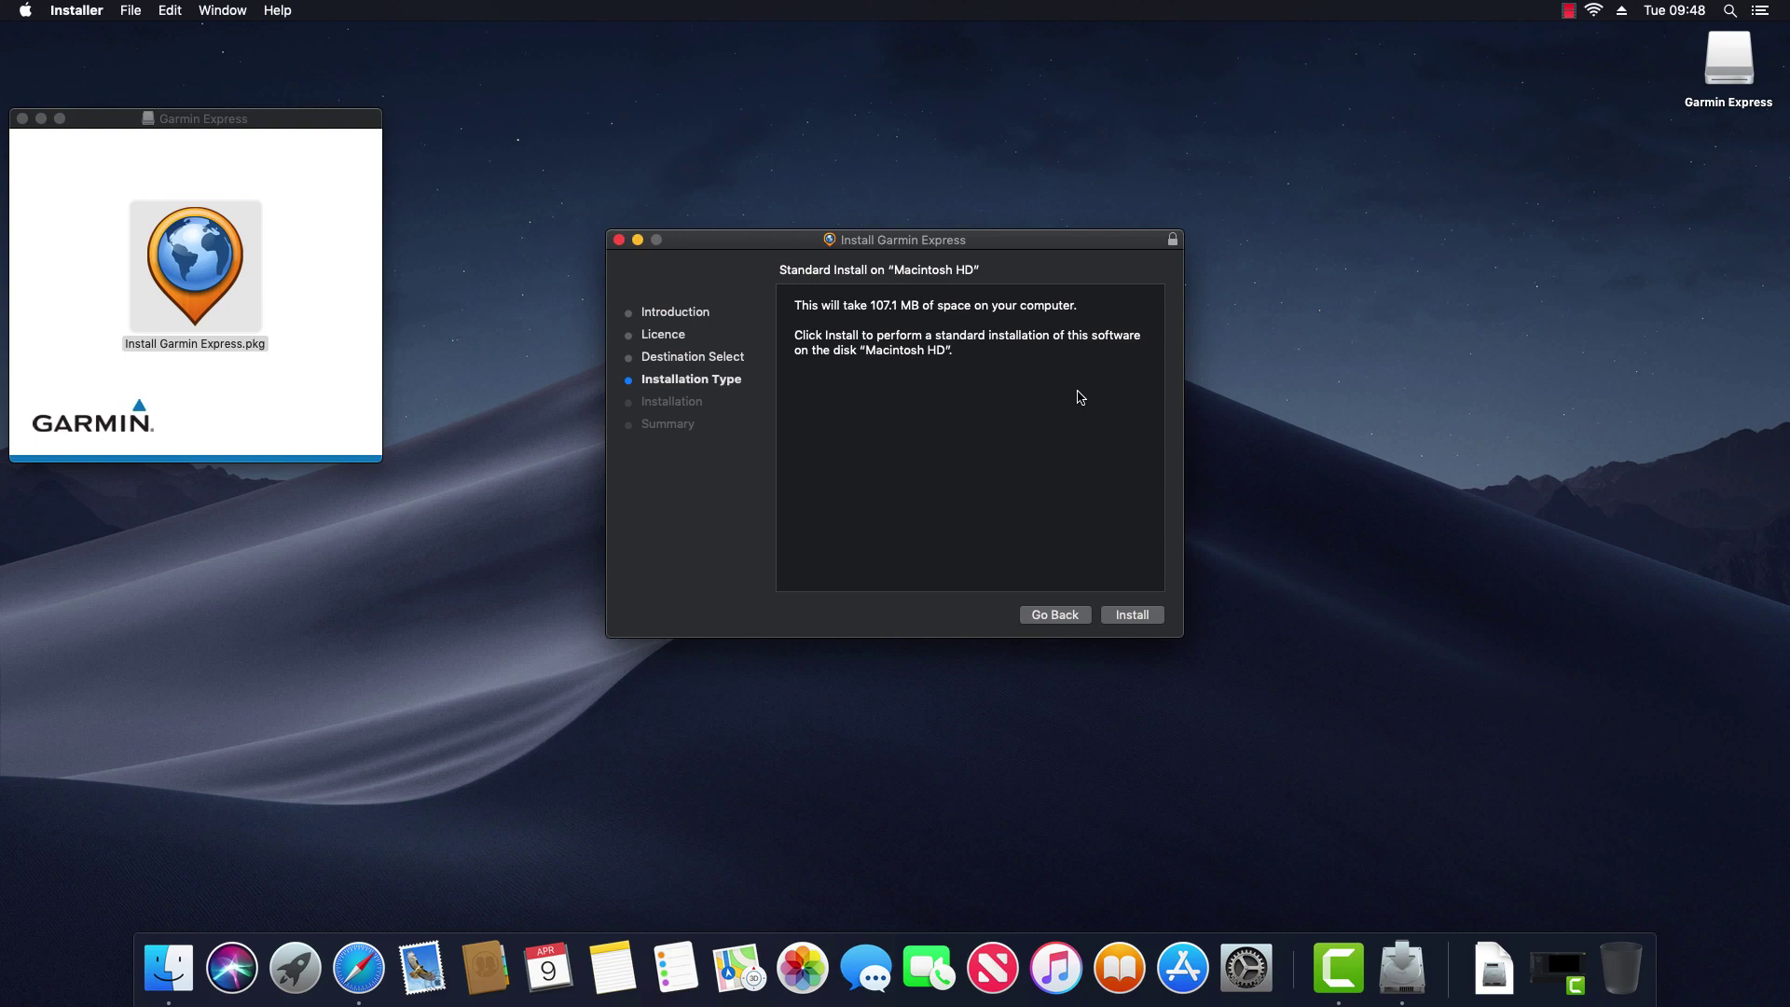
Run the standard installation on Macintosh HD, authorising it with the account password and allowing the installer to control System Events
{"action": "left_click", "coordinate": [1131, 617]}
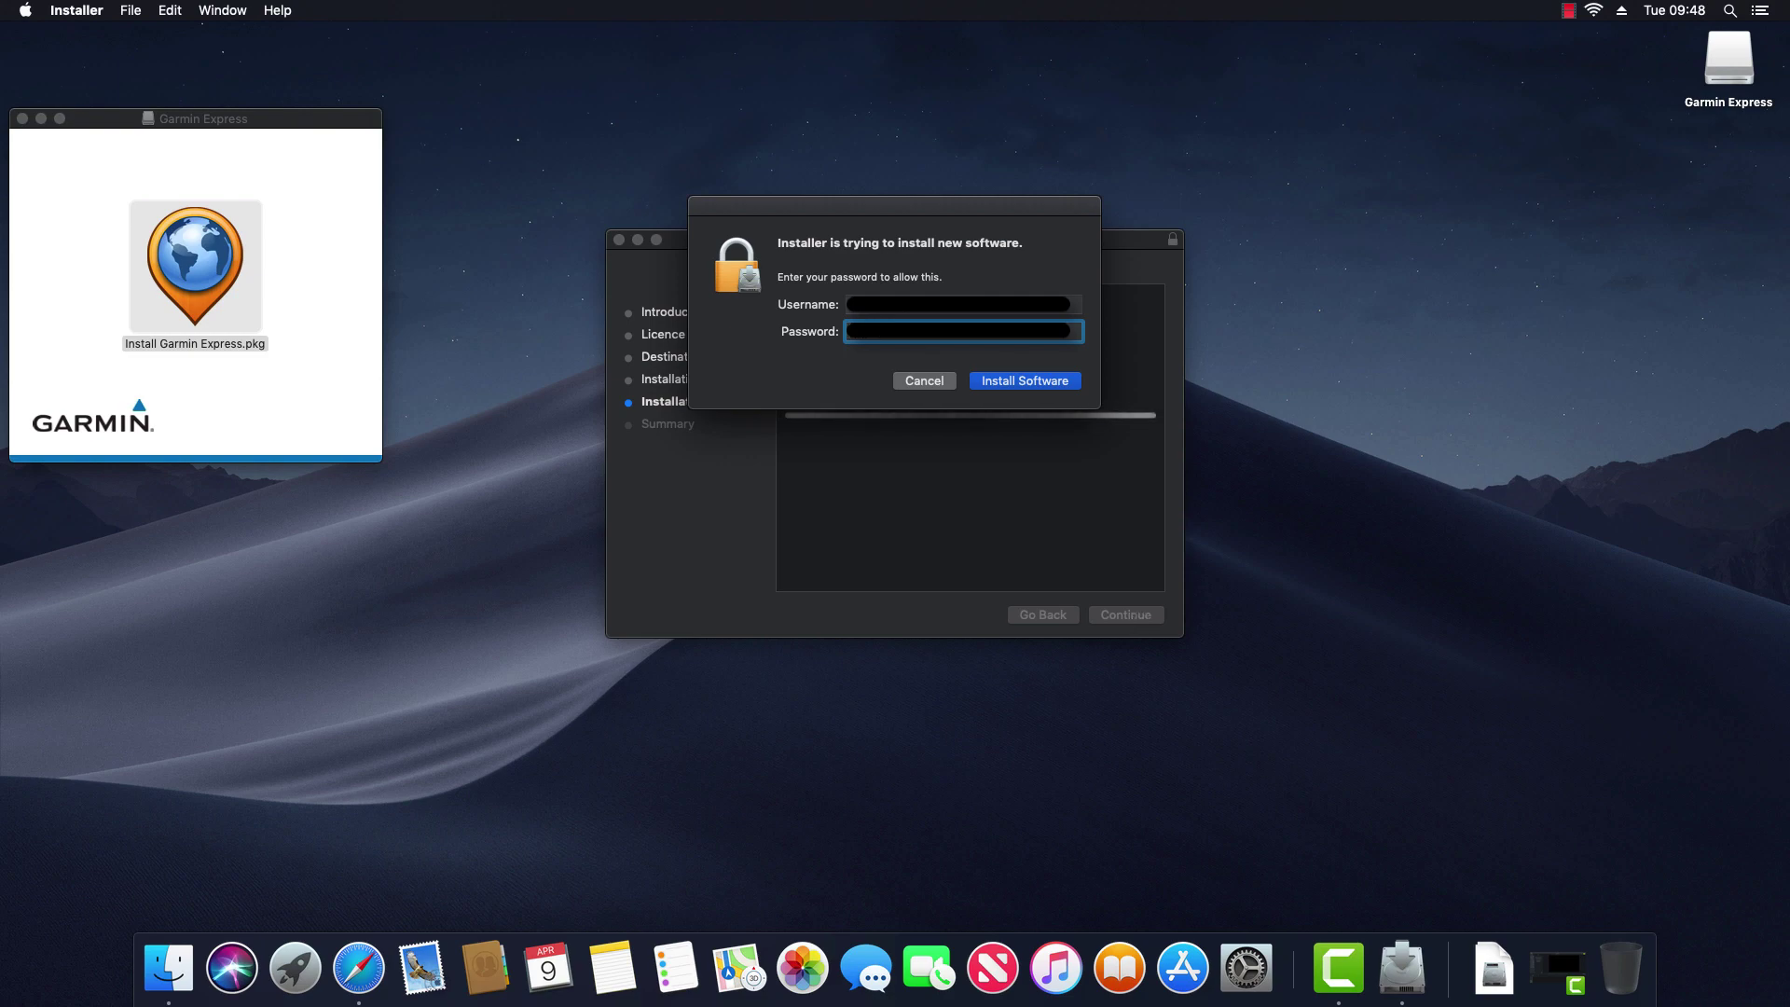
{"action": "left_click", "coordinate": [1028, 388]}
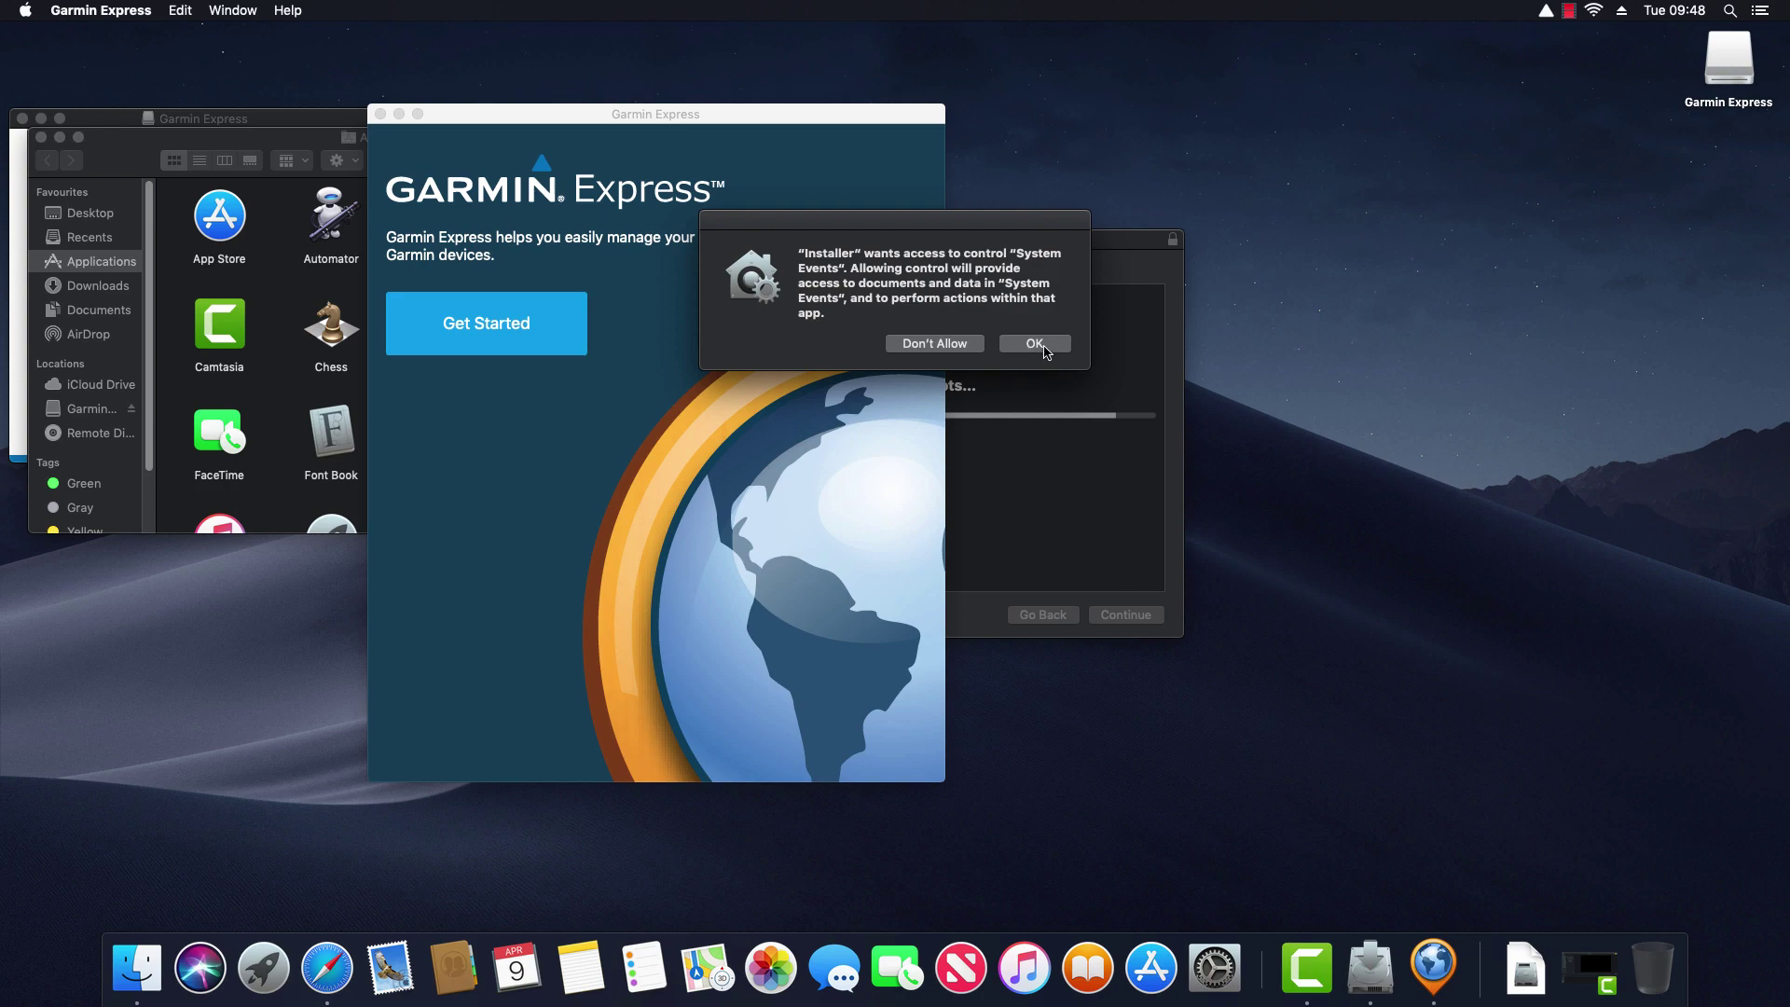
{"action": "left_click", "coordinate": [1043, 345]}
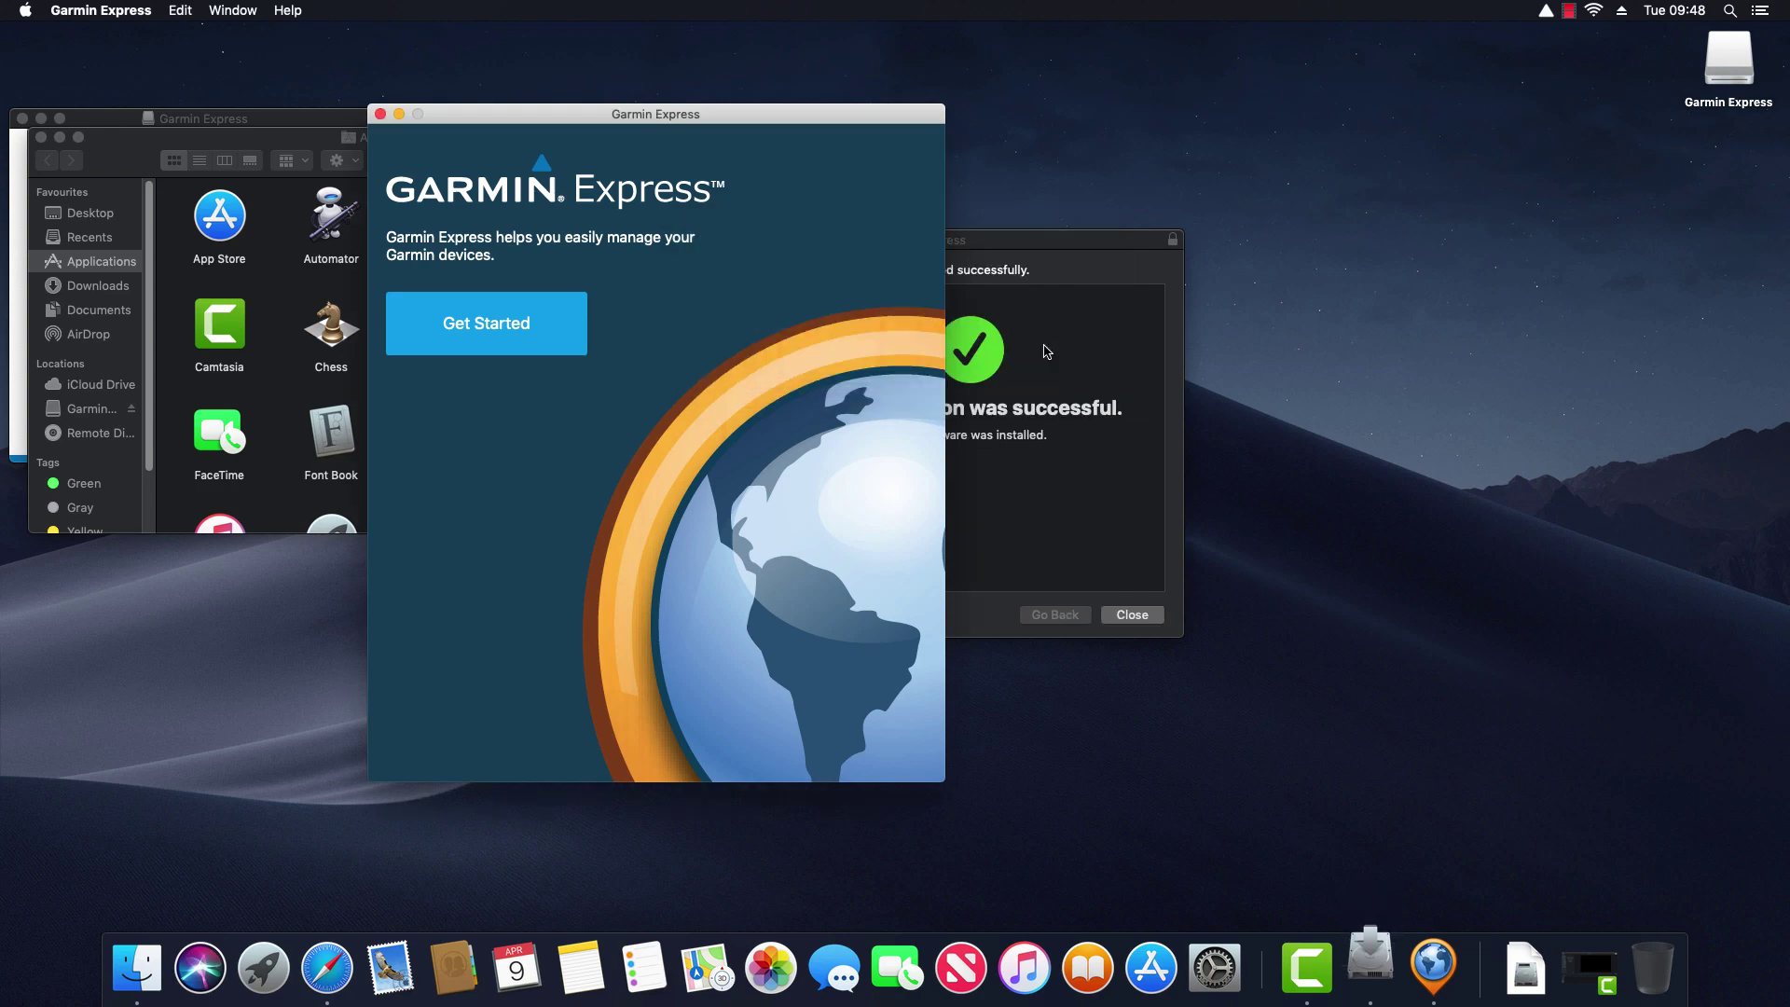
Close the finished Garmin Express installer, moving it to the Trash, and minimise the Applications window
{"action": "left_click", "coordinate": [1019, 241]}
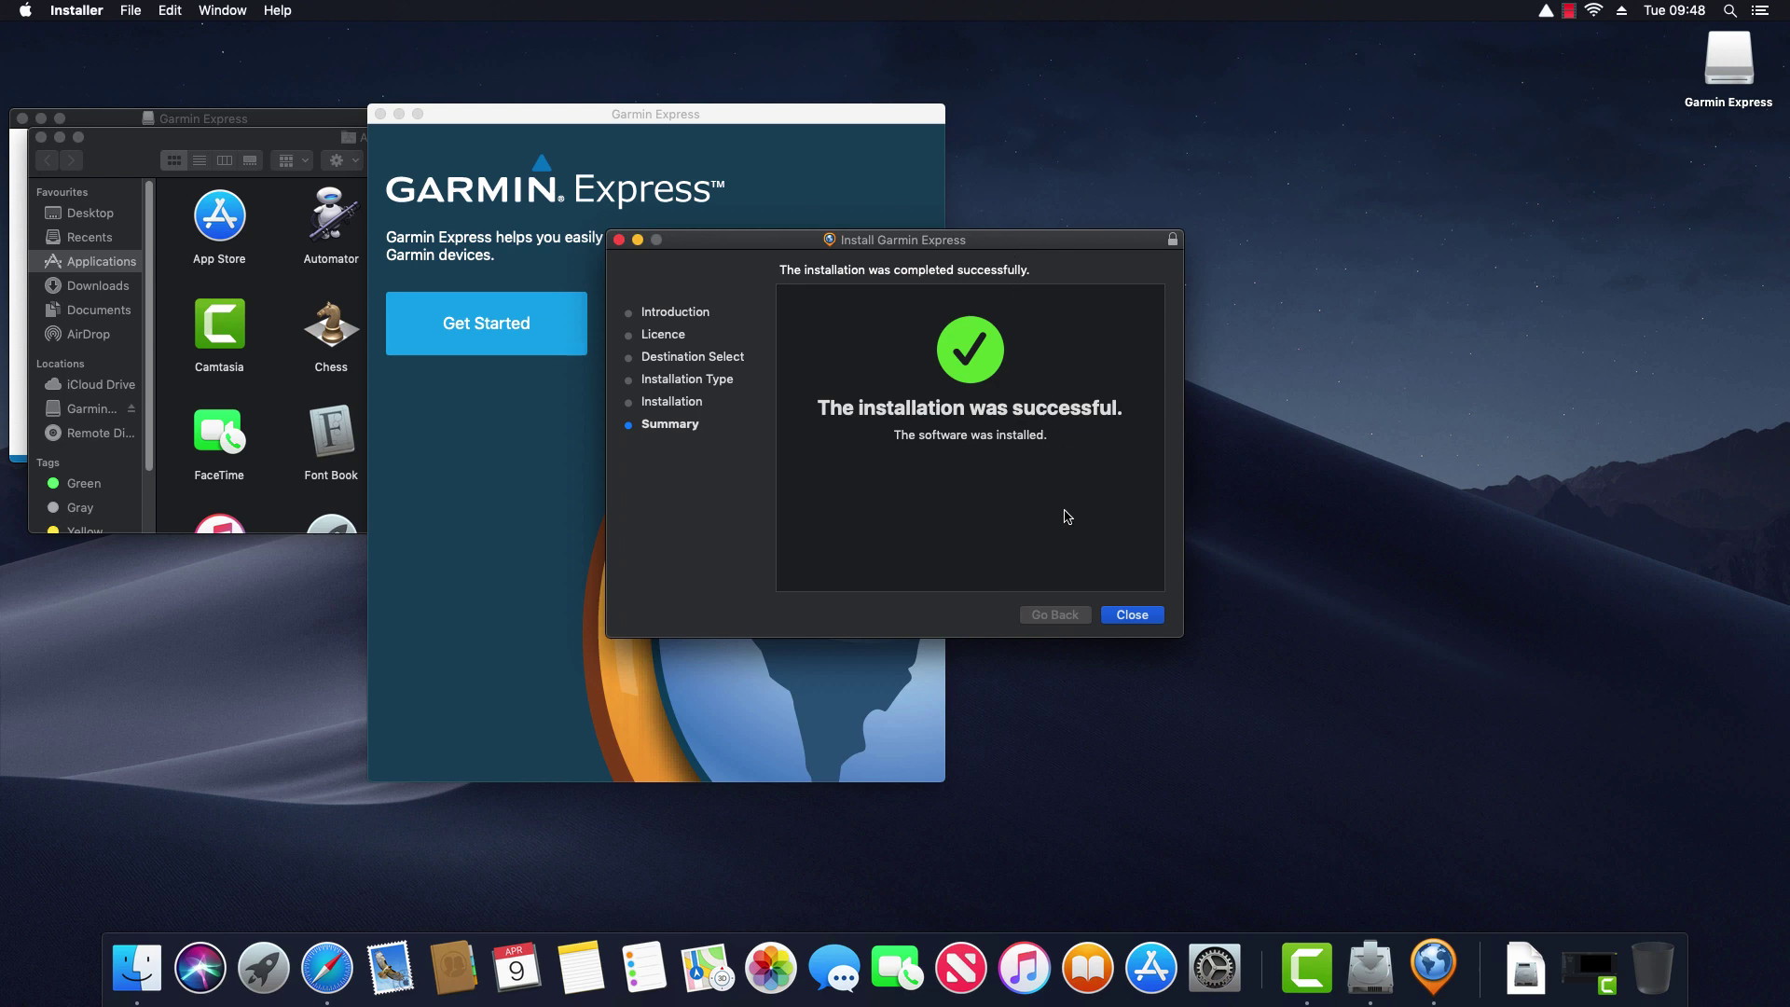
{"action": "left_click", "coordinate": [1129, 617]}
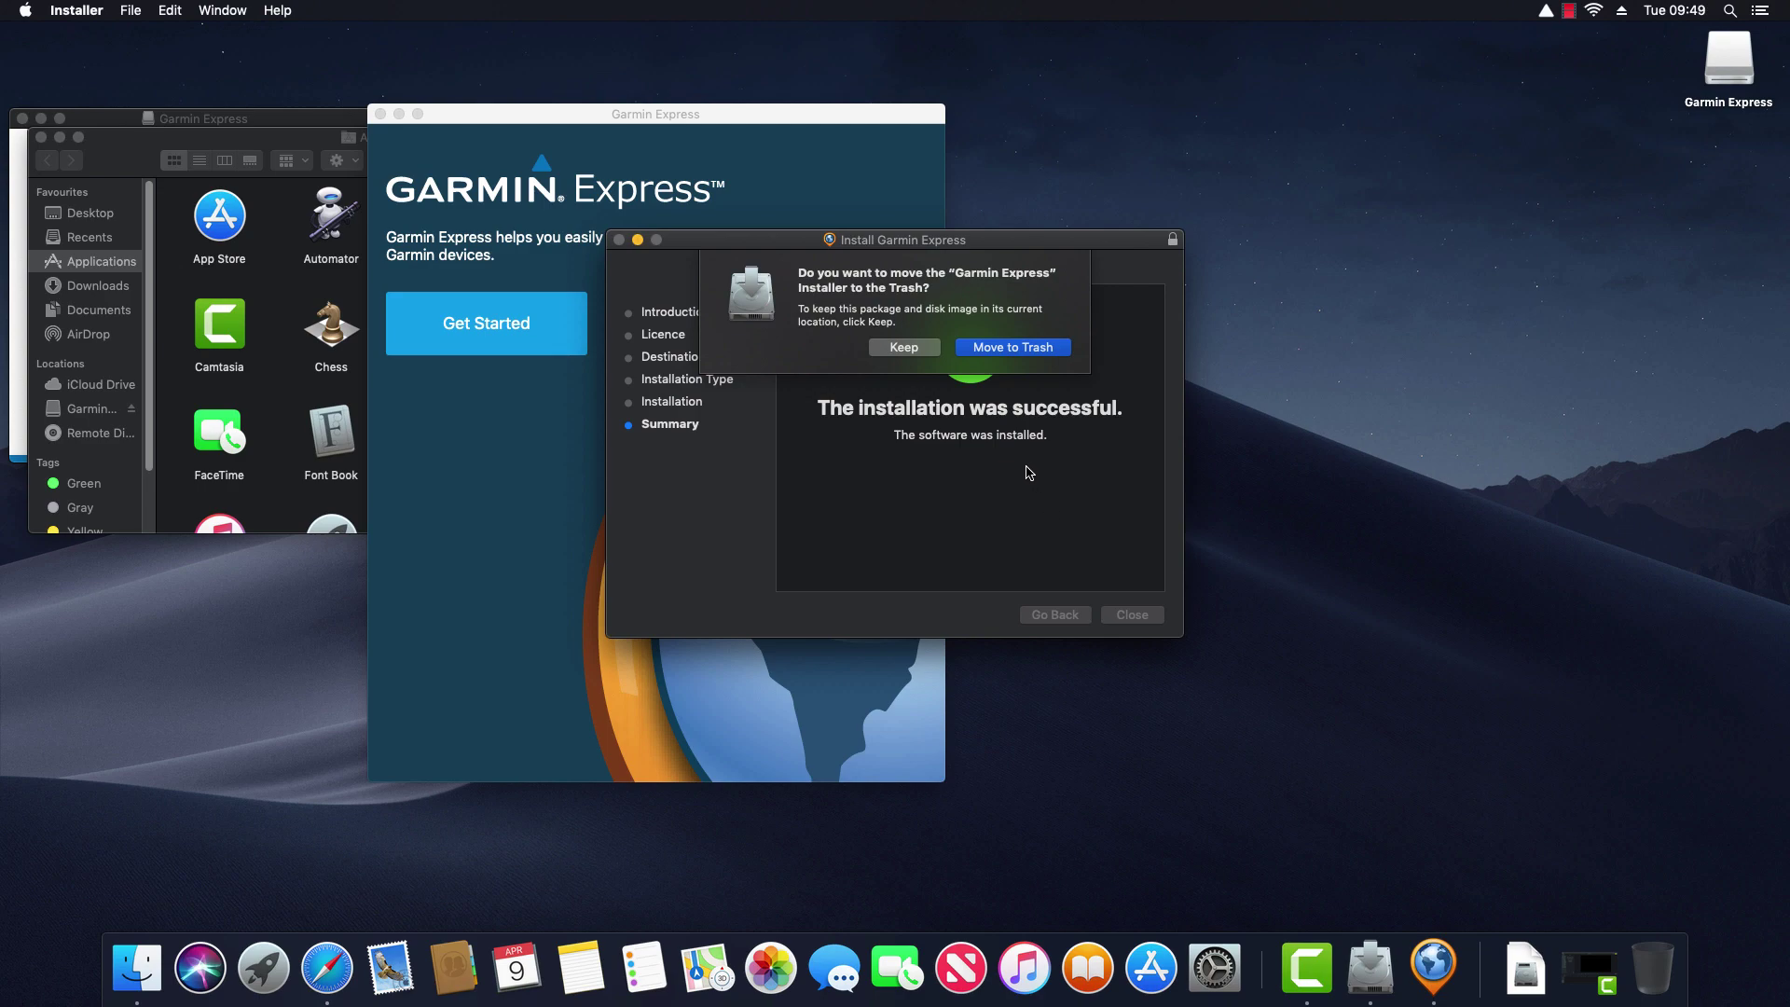
{"action": "left_click", "coordinate": [1008, 354]}
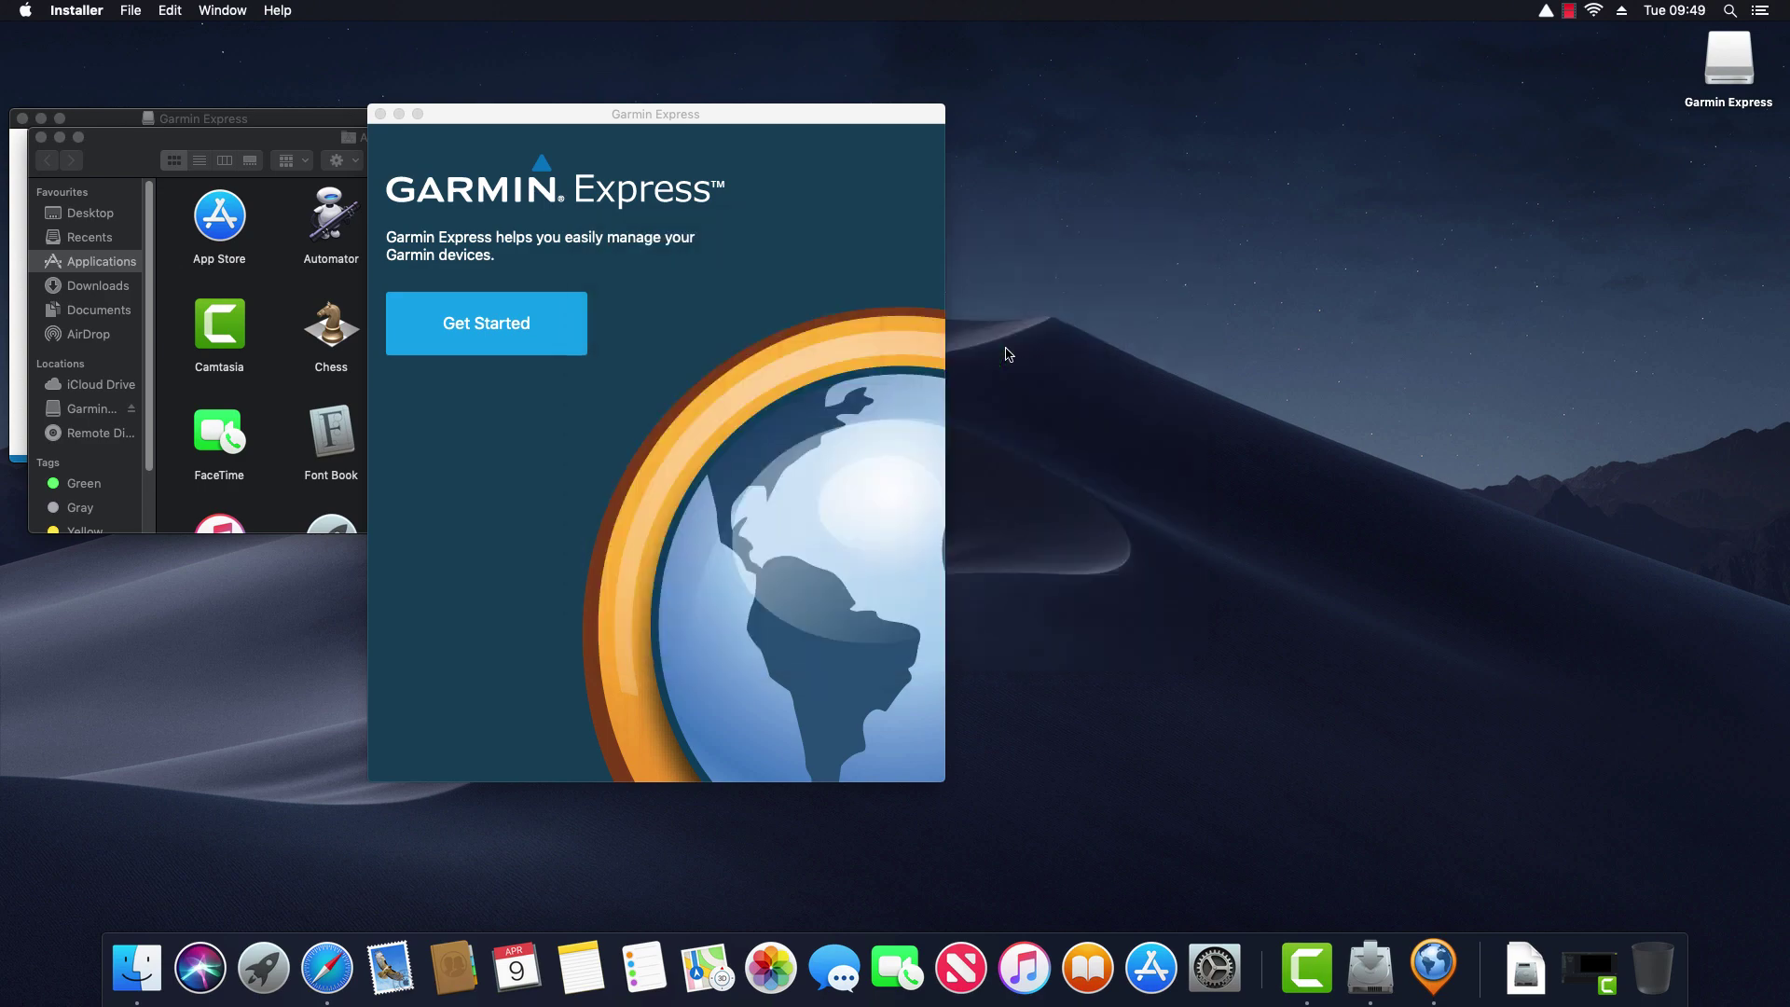
{"action": "left_click", "coordinate": [282, 153]}
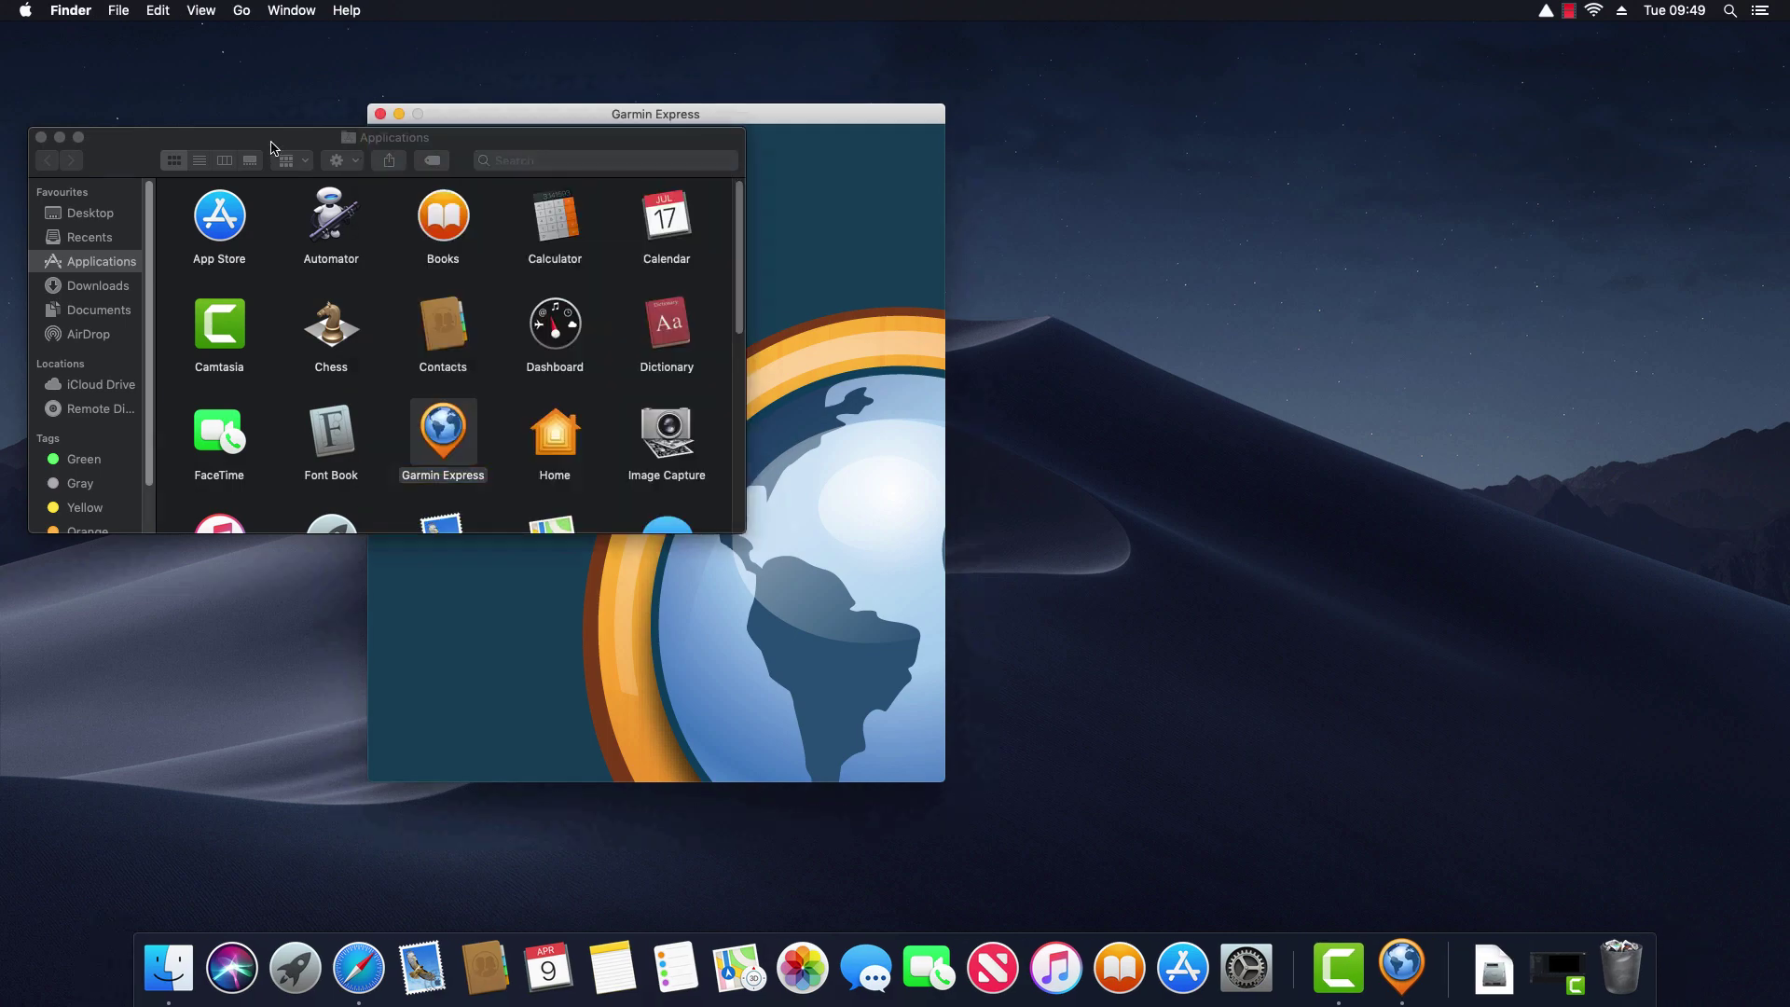
{"action": "left_click", "coordinate": [60, 138]}
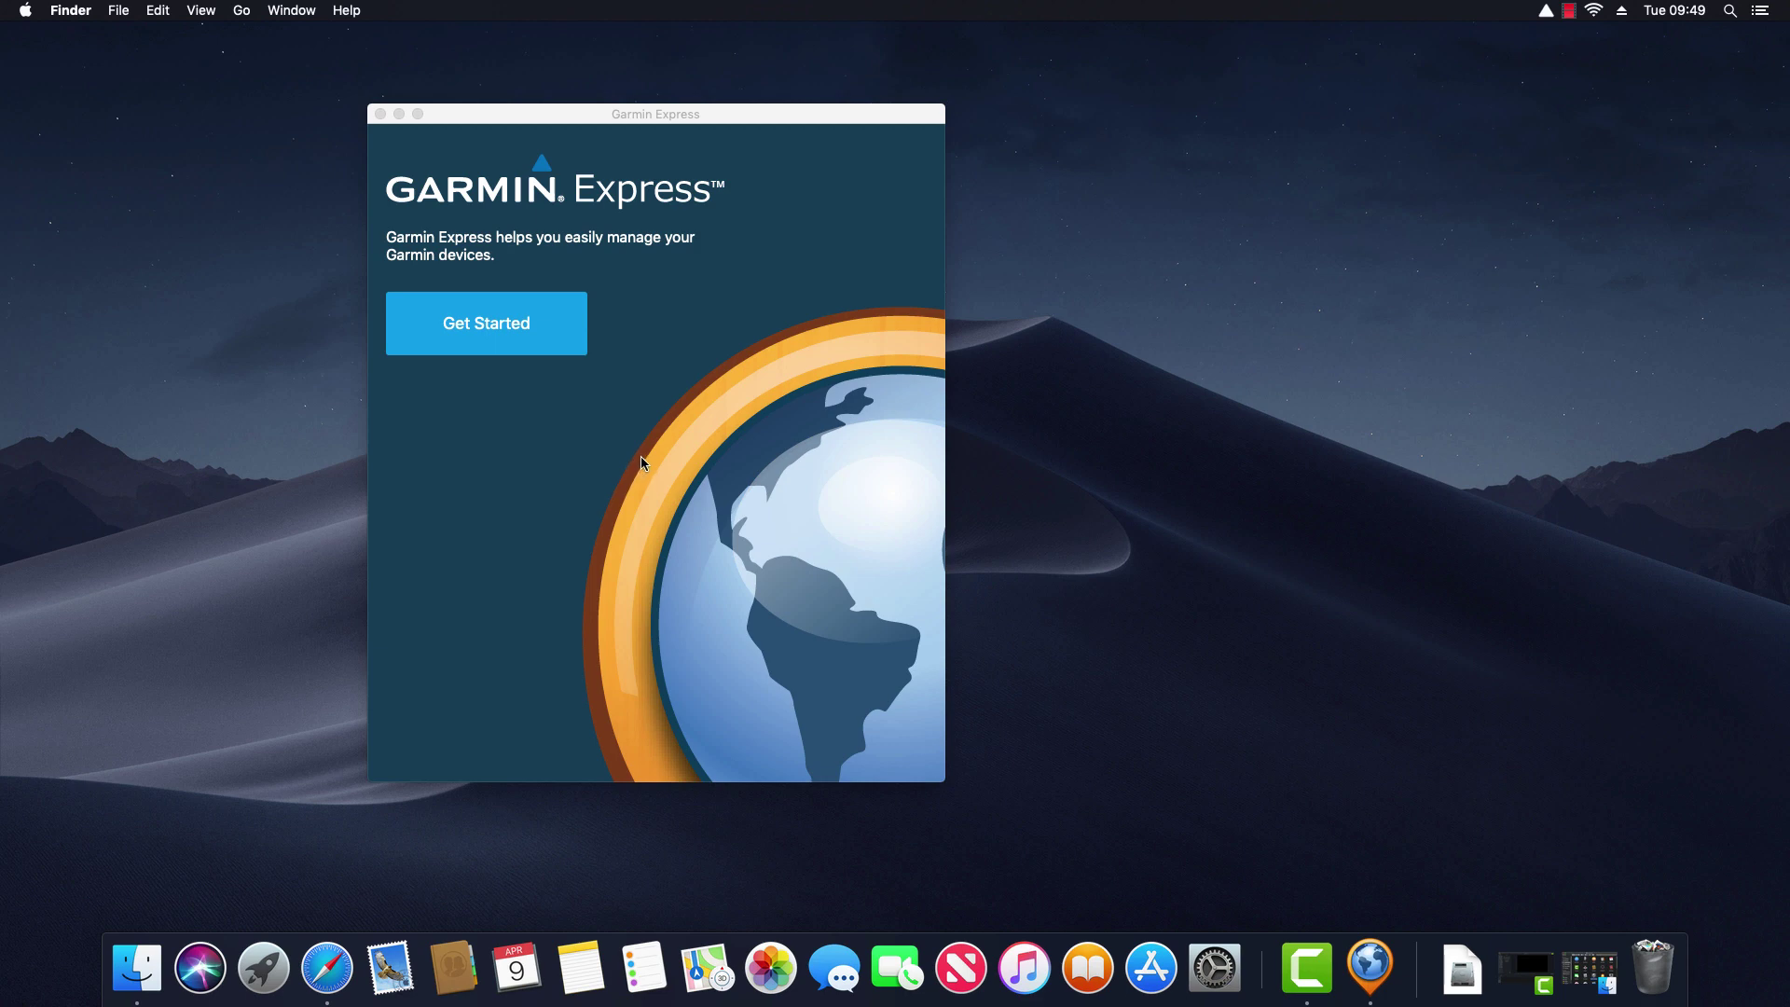
Add the zūmo 590 to Garmin Express, skipping the email registration and keeping the suggested nickname
{"action": "left_click", "coordinate": [484, 345]}
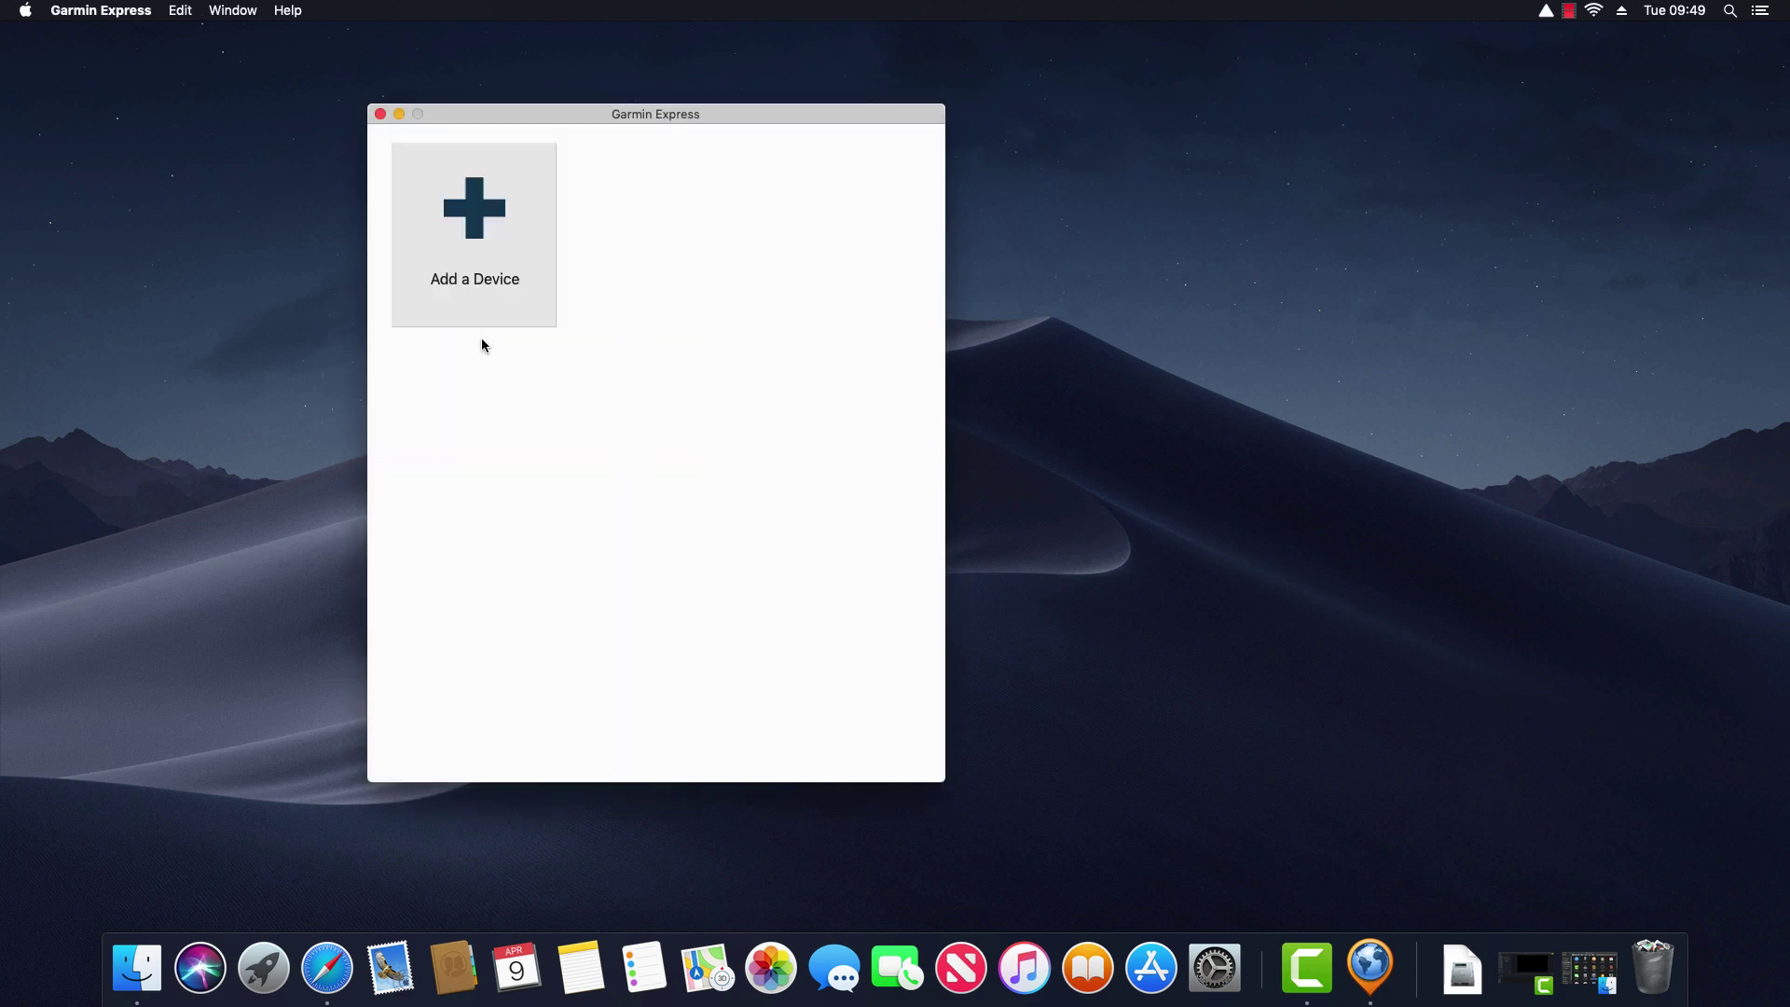
{"action": "left_click", "coordinate": [474, 286]}
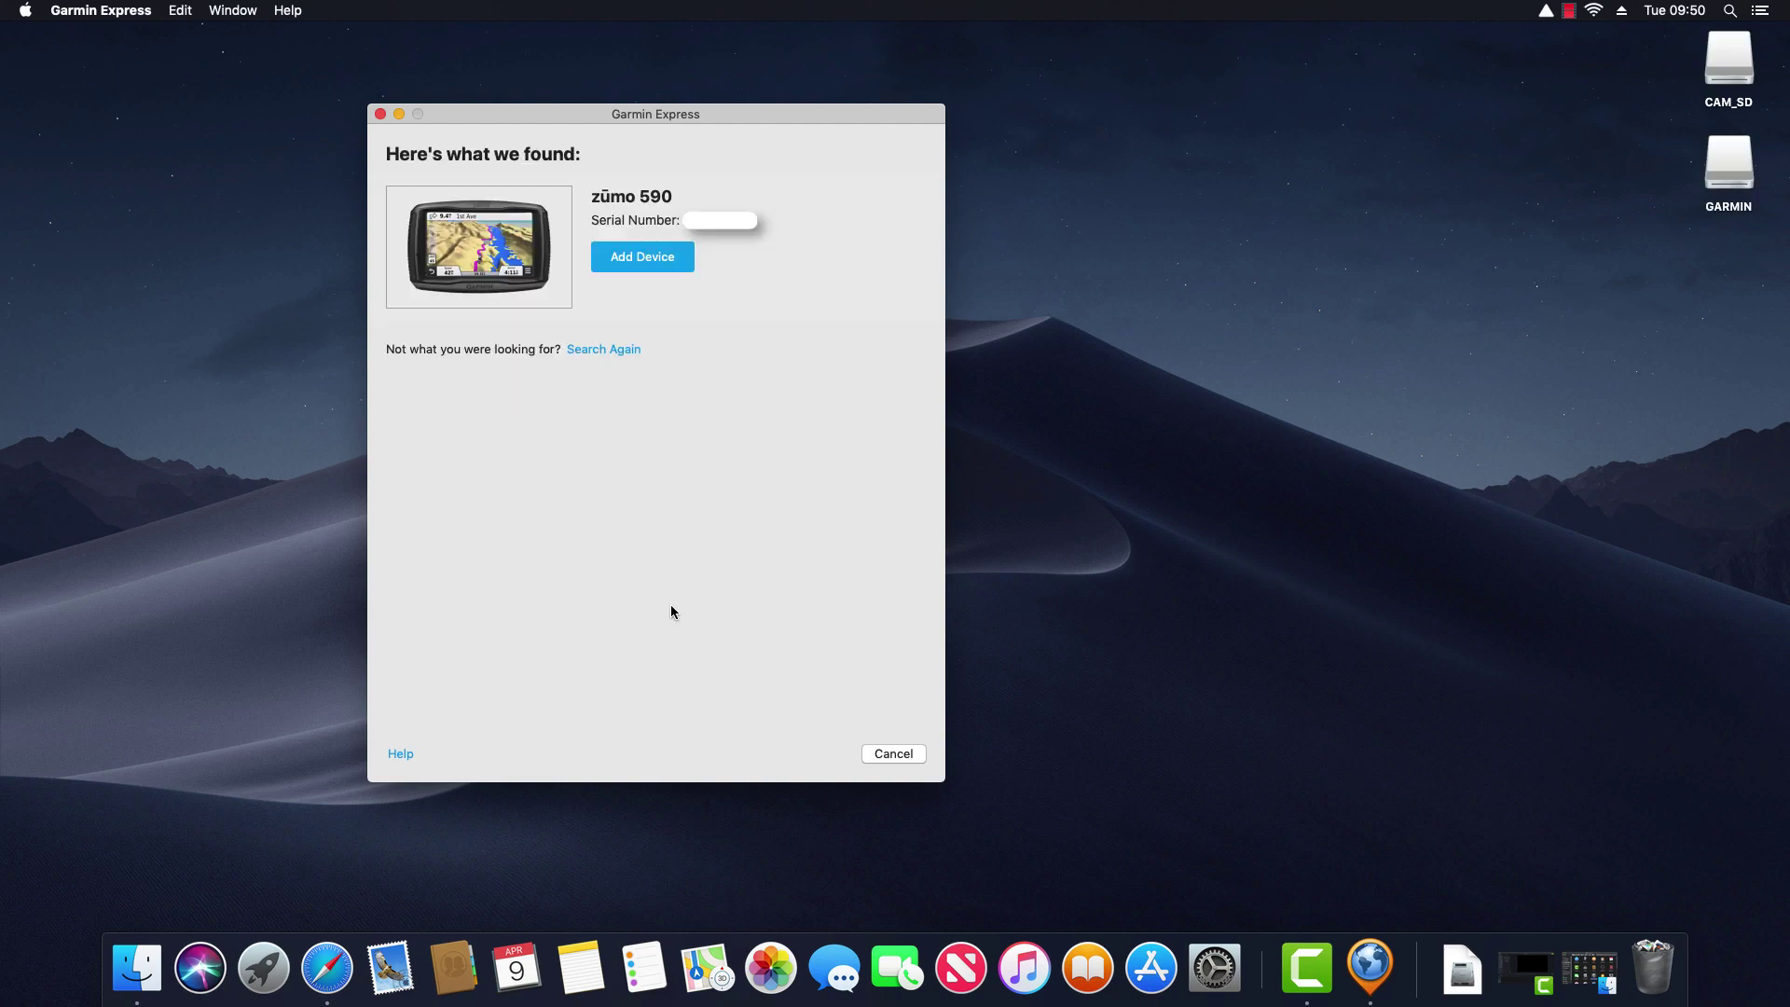
{"action": "left_click", "coordinate": [640, 266]}
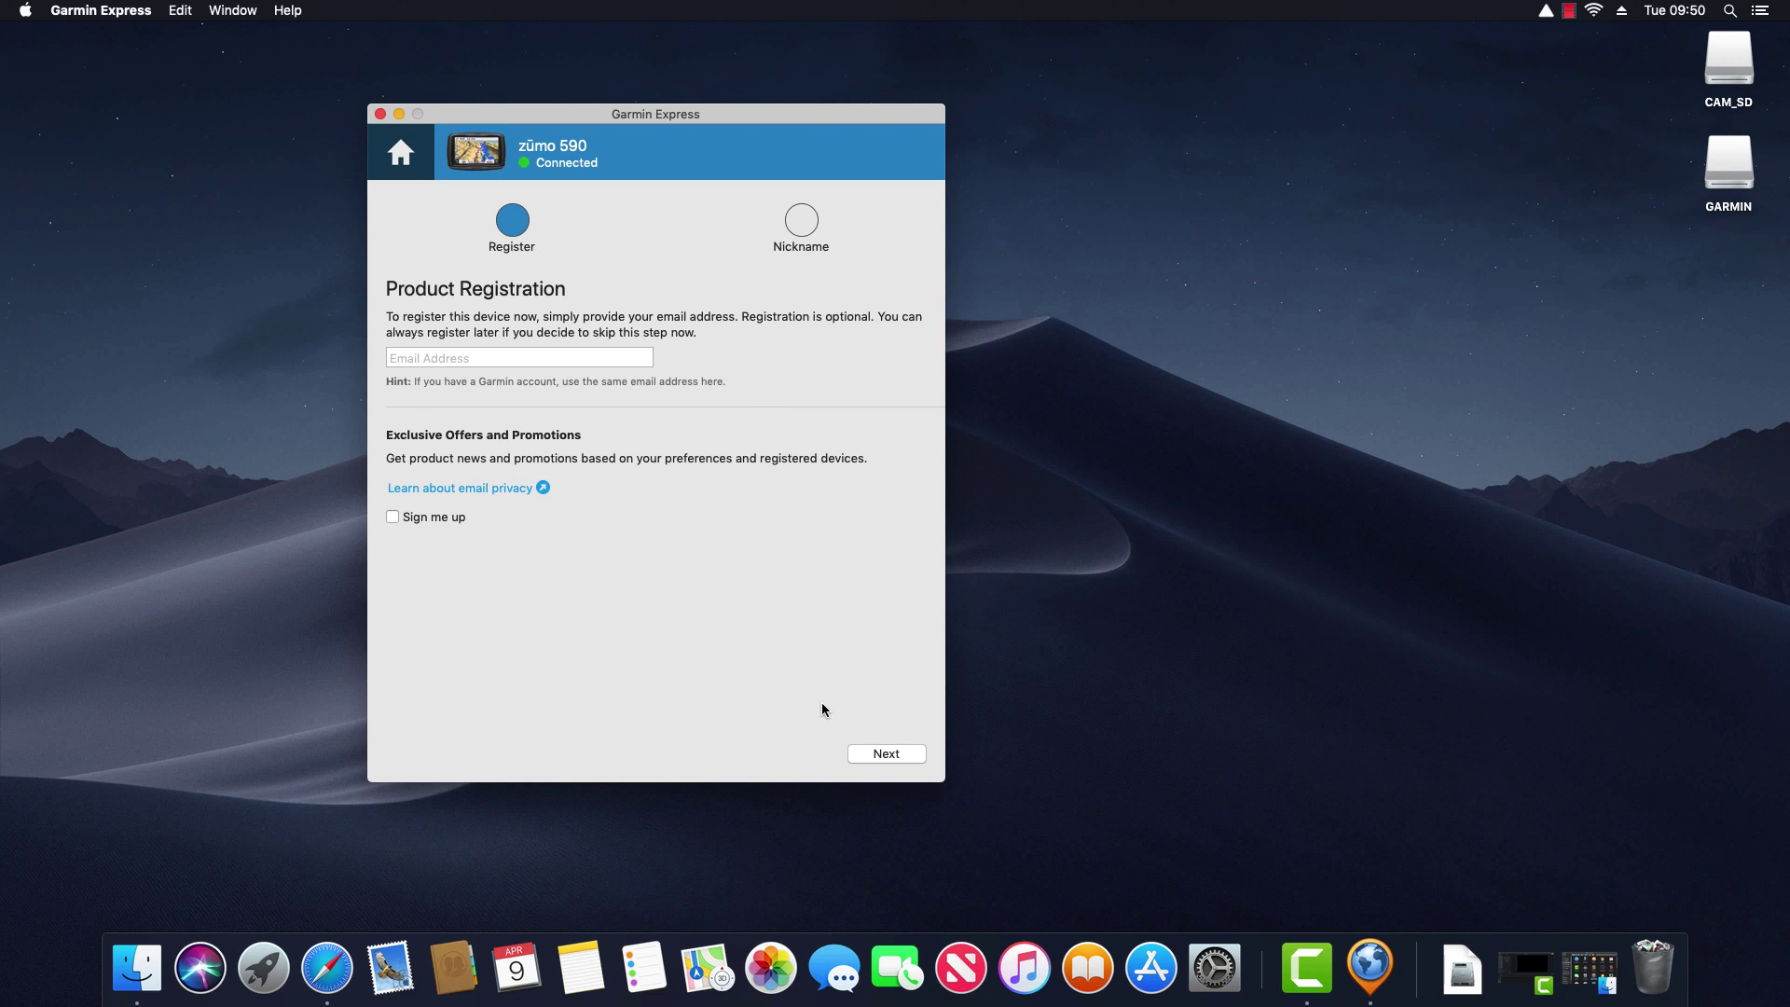
{"action": "left_click", "coordinate": [884, 757]}
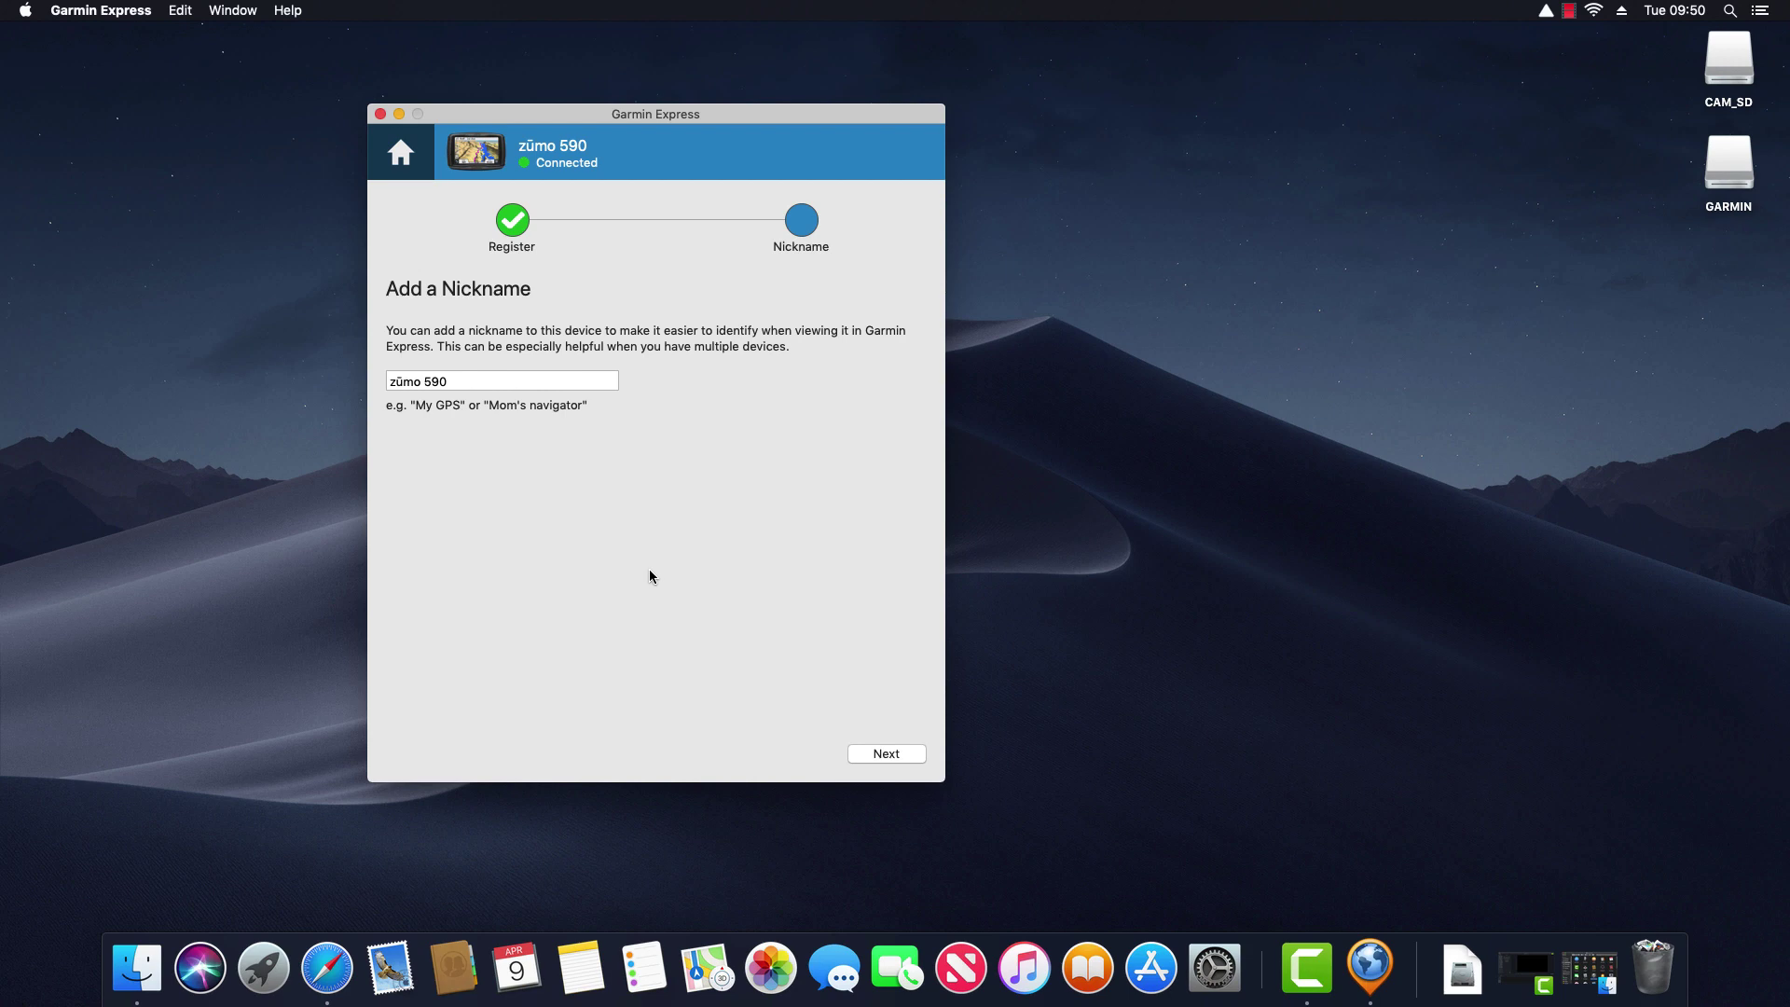
{"action": "left_click", "coordinate": [886, 753]}
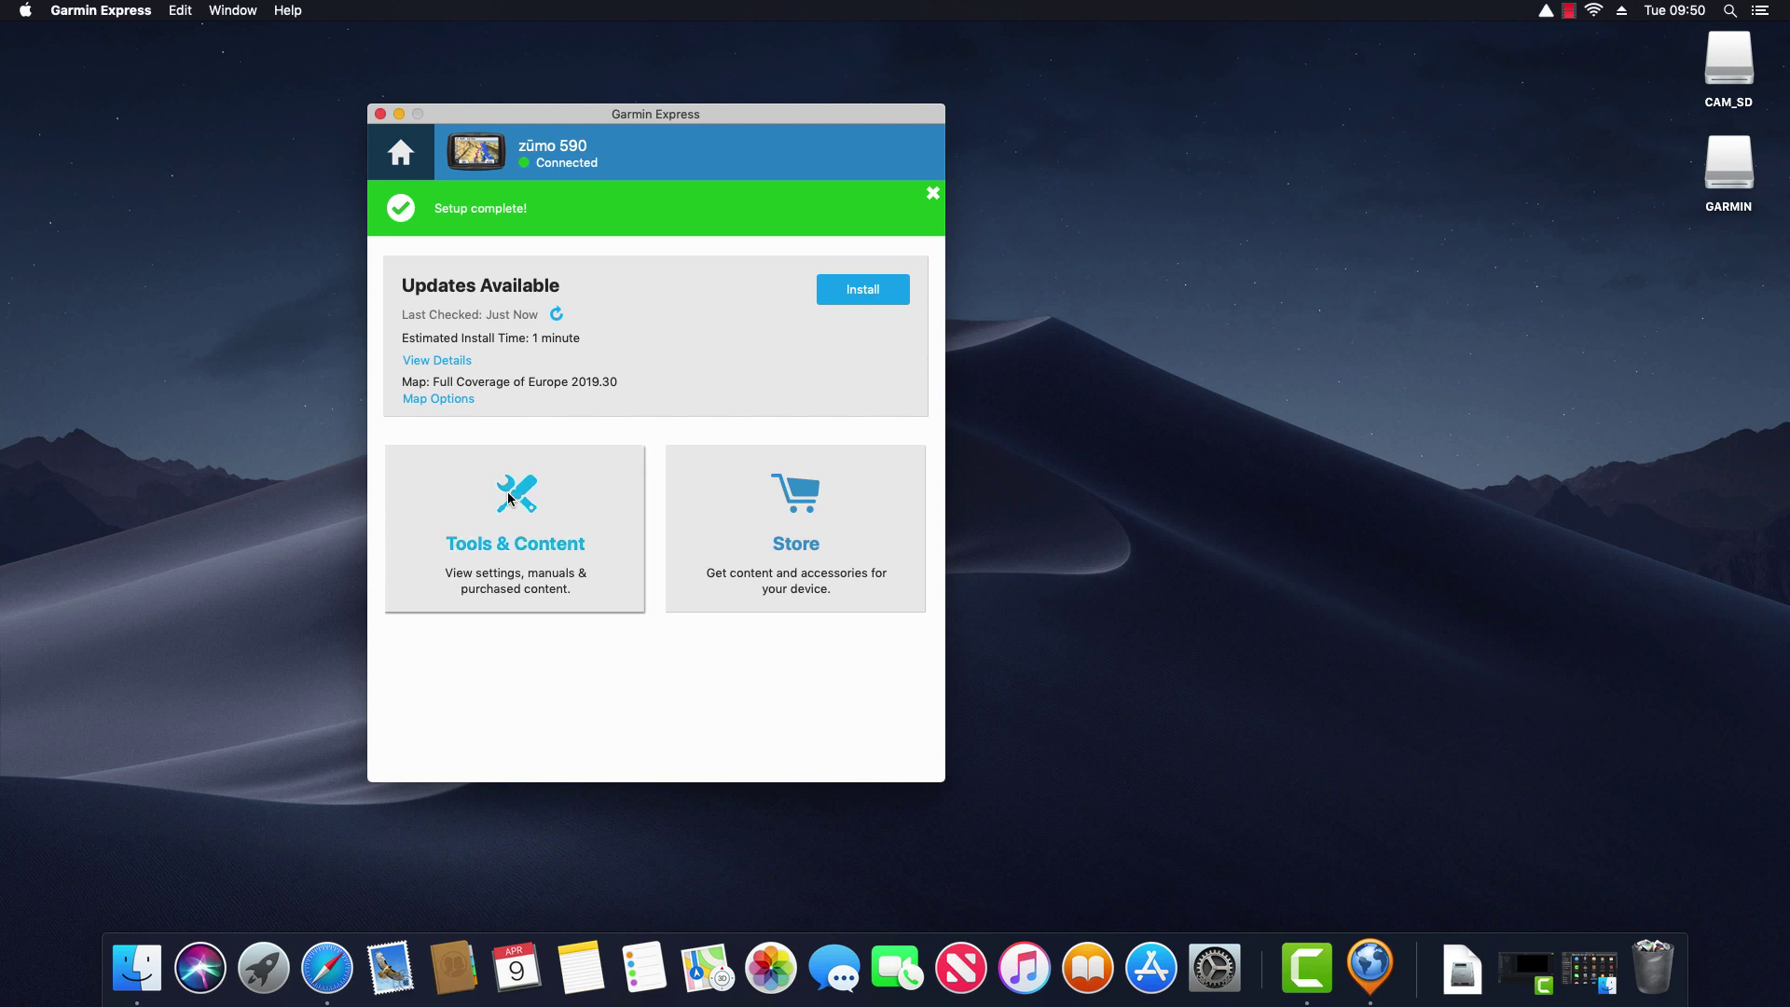
Review the zūmo 590's update details and map options, and install the Cyclops Safety Cameras, Europe update, accepting the terms and conditions
{"action": "left_click", "coordinate": [444, 361]}
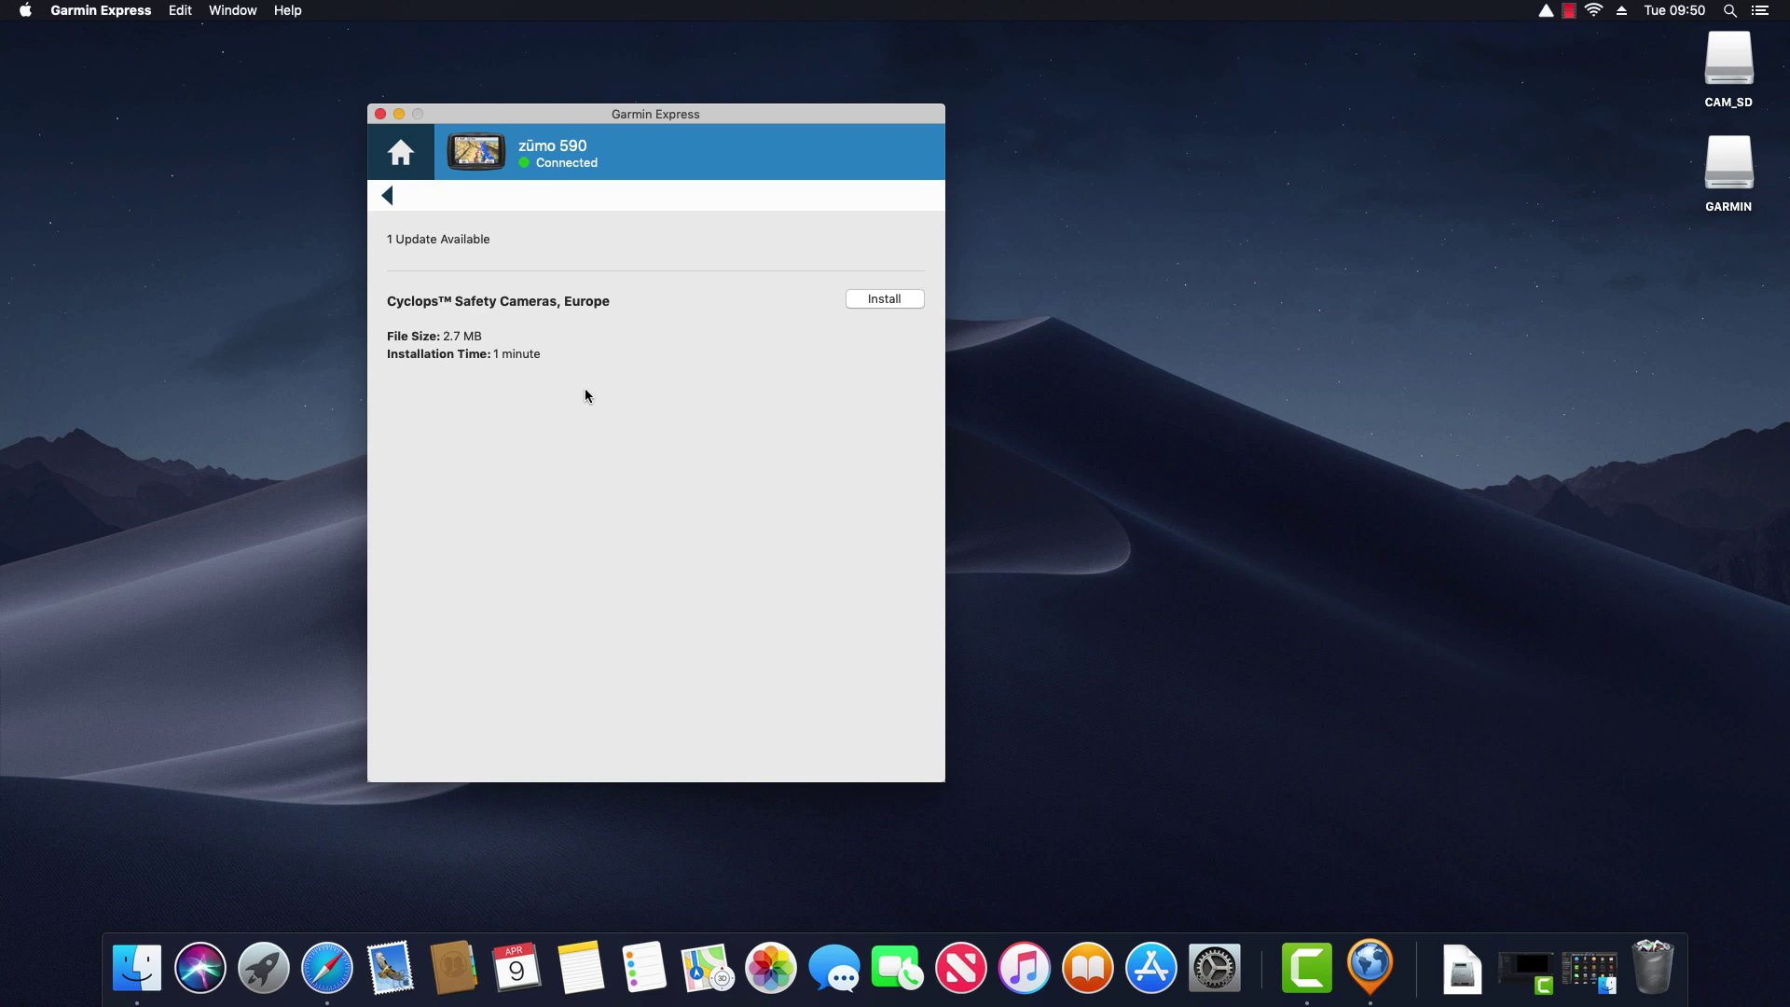
{"action": "left_click", "coordinate": [390, 194]}
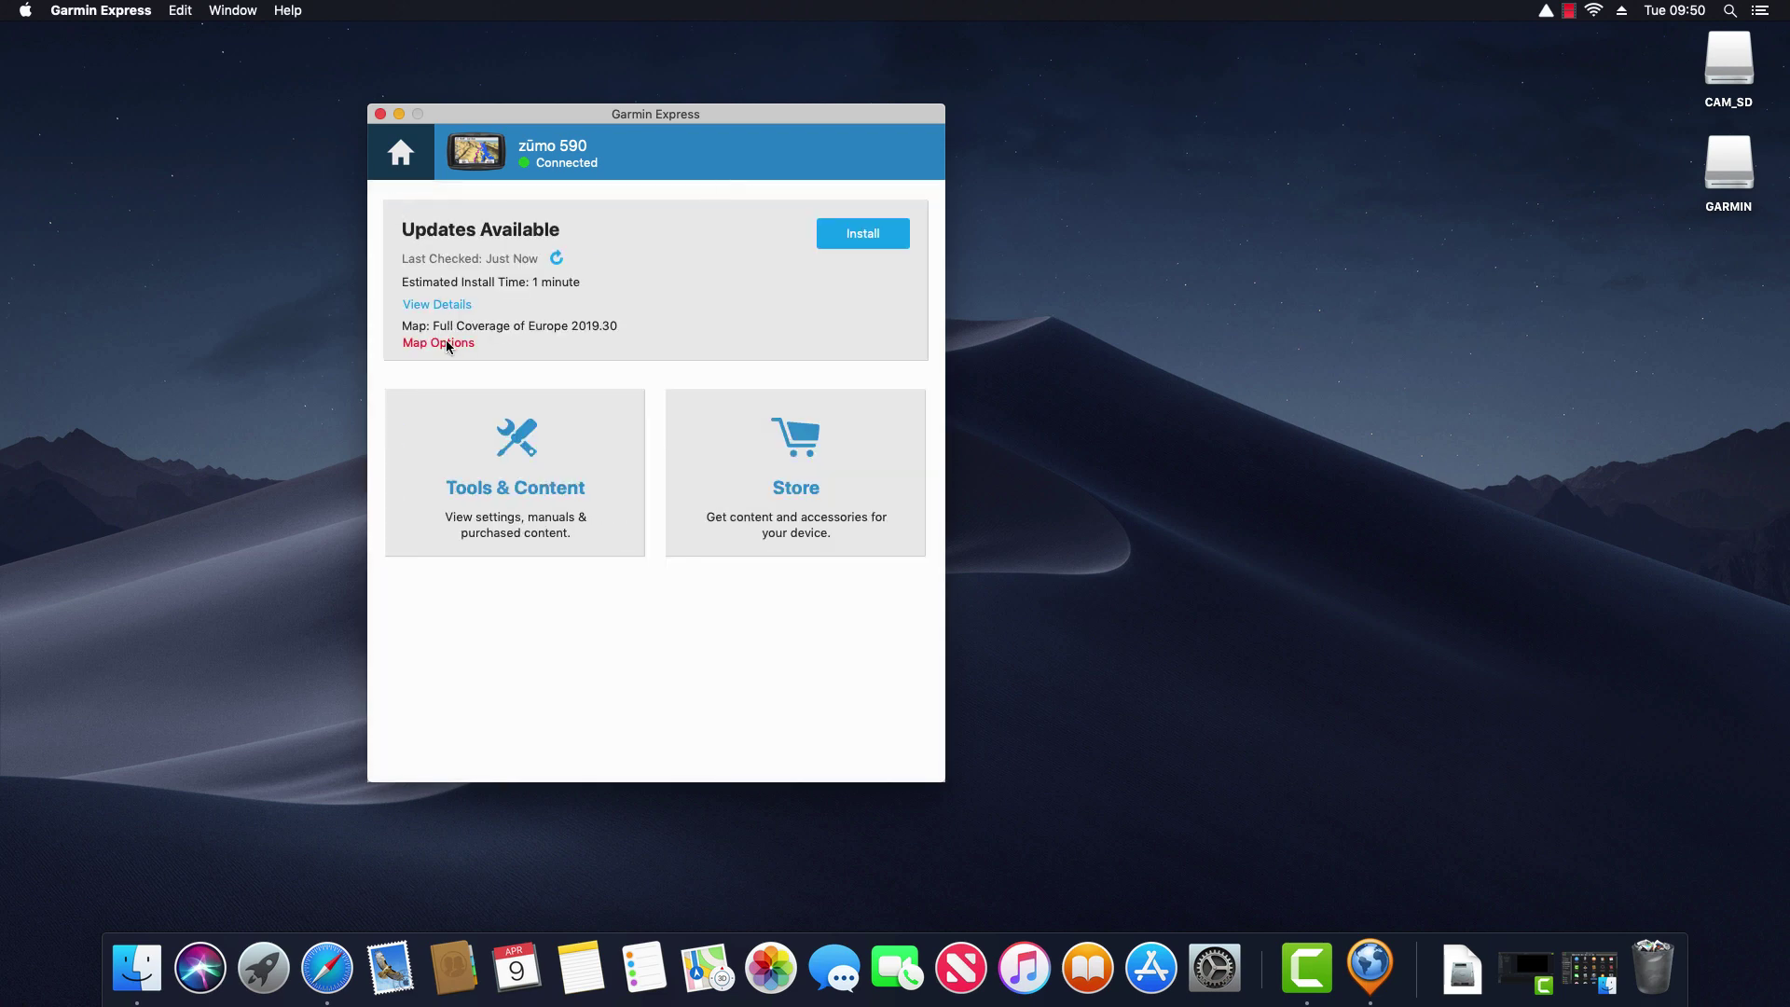
{"action": "left_click", "coordinate": [447, 343]}
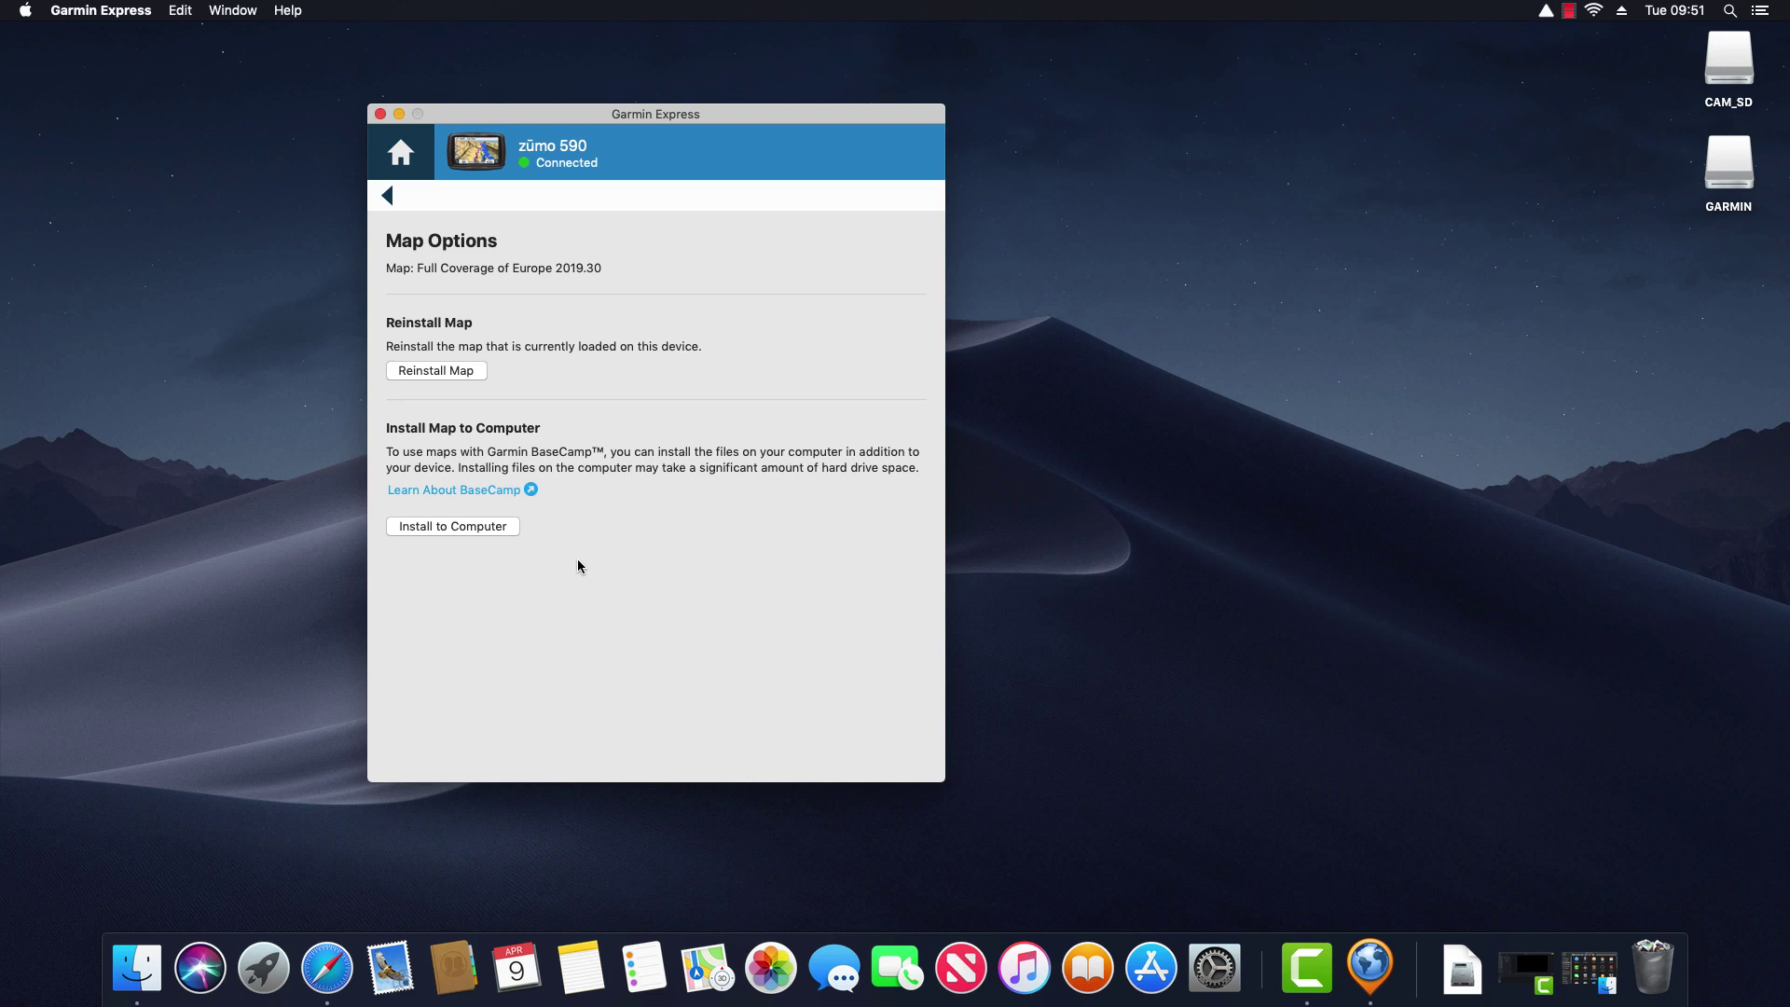
{"action": "left_click", "coordinate": [388, 197]}
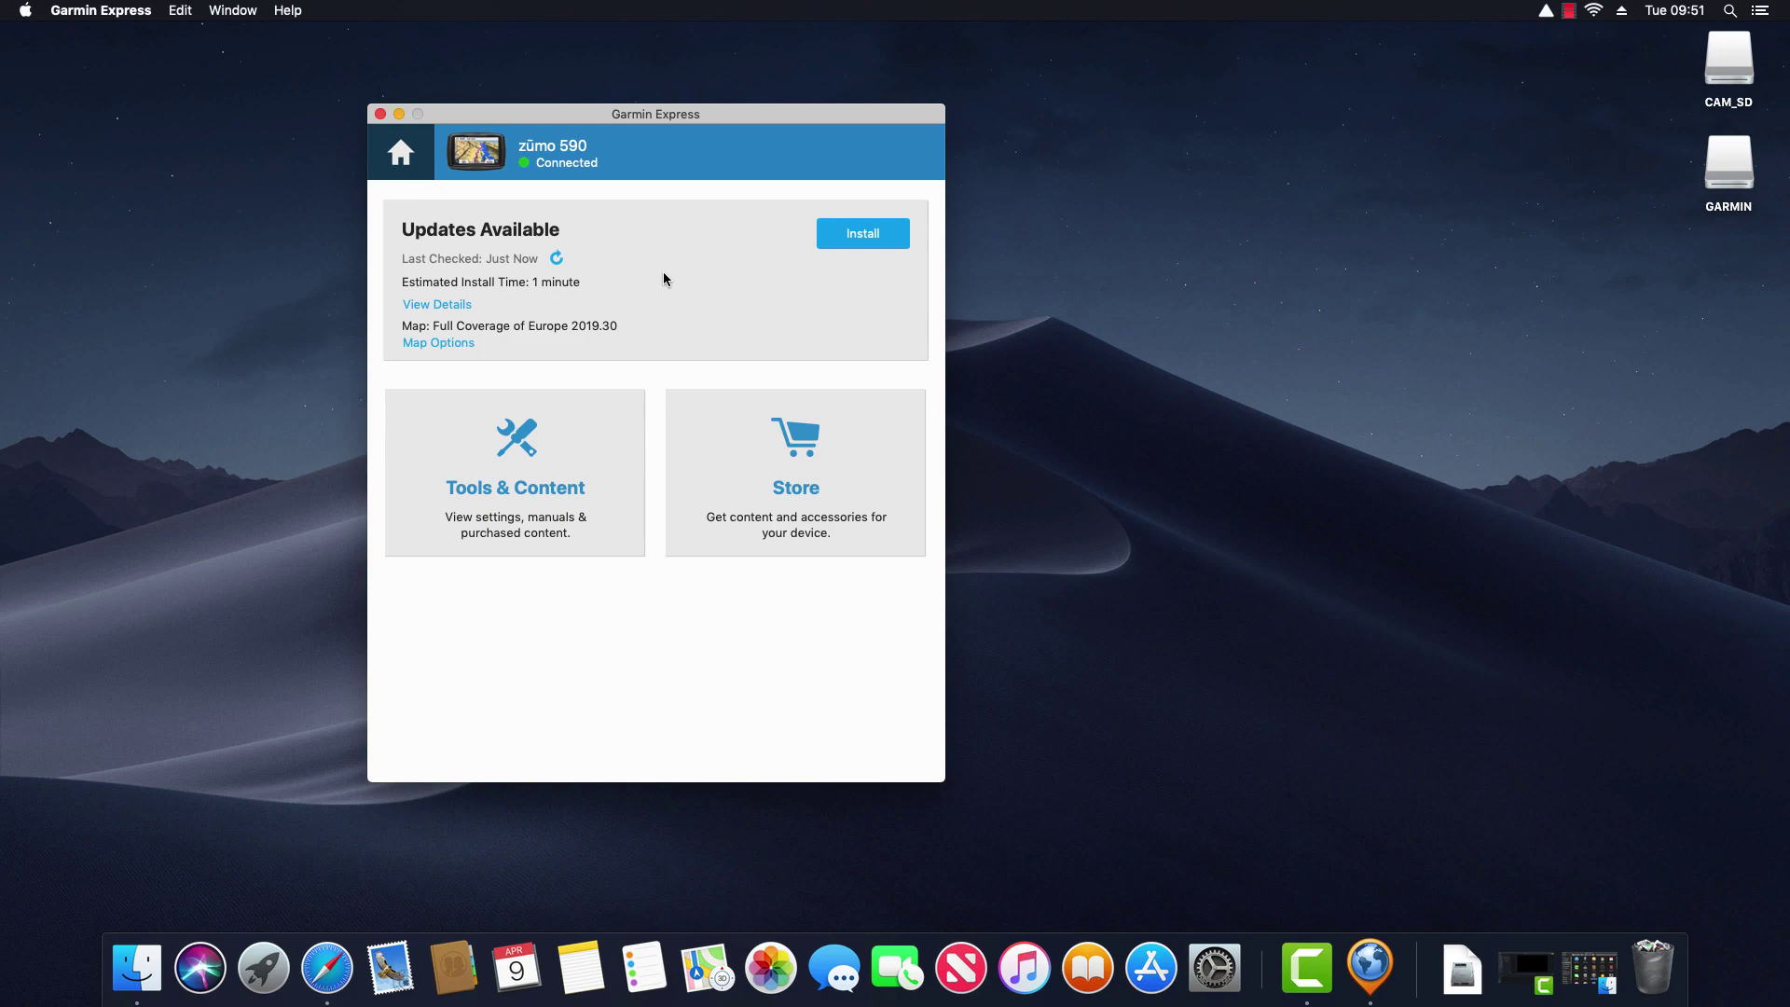
{"action": "left_click", "coordinate": [861, 239]}
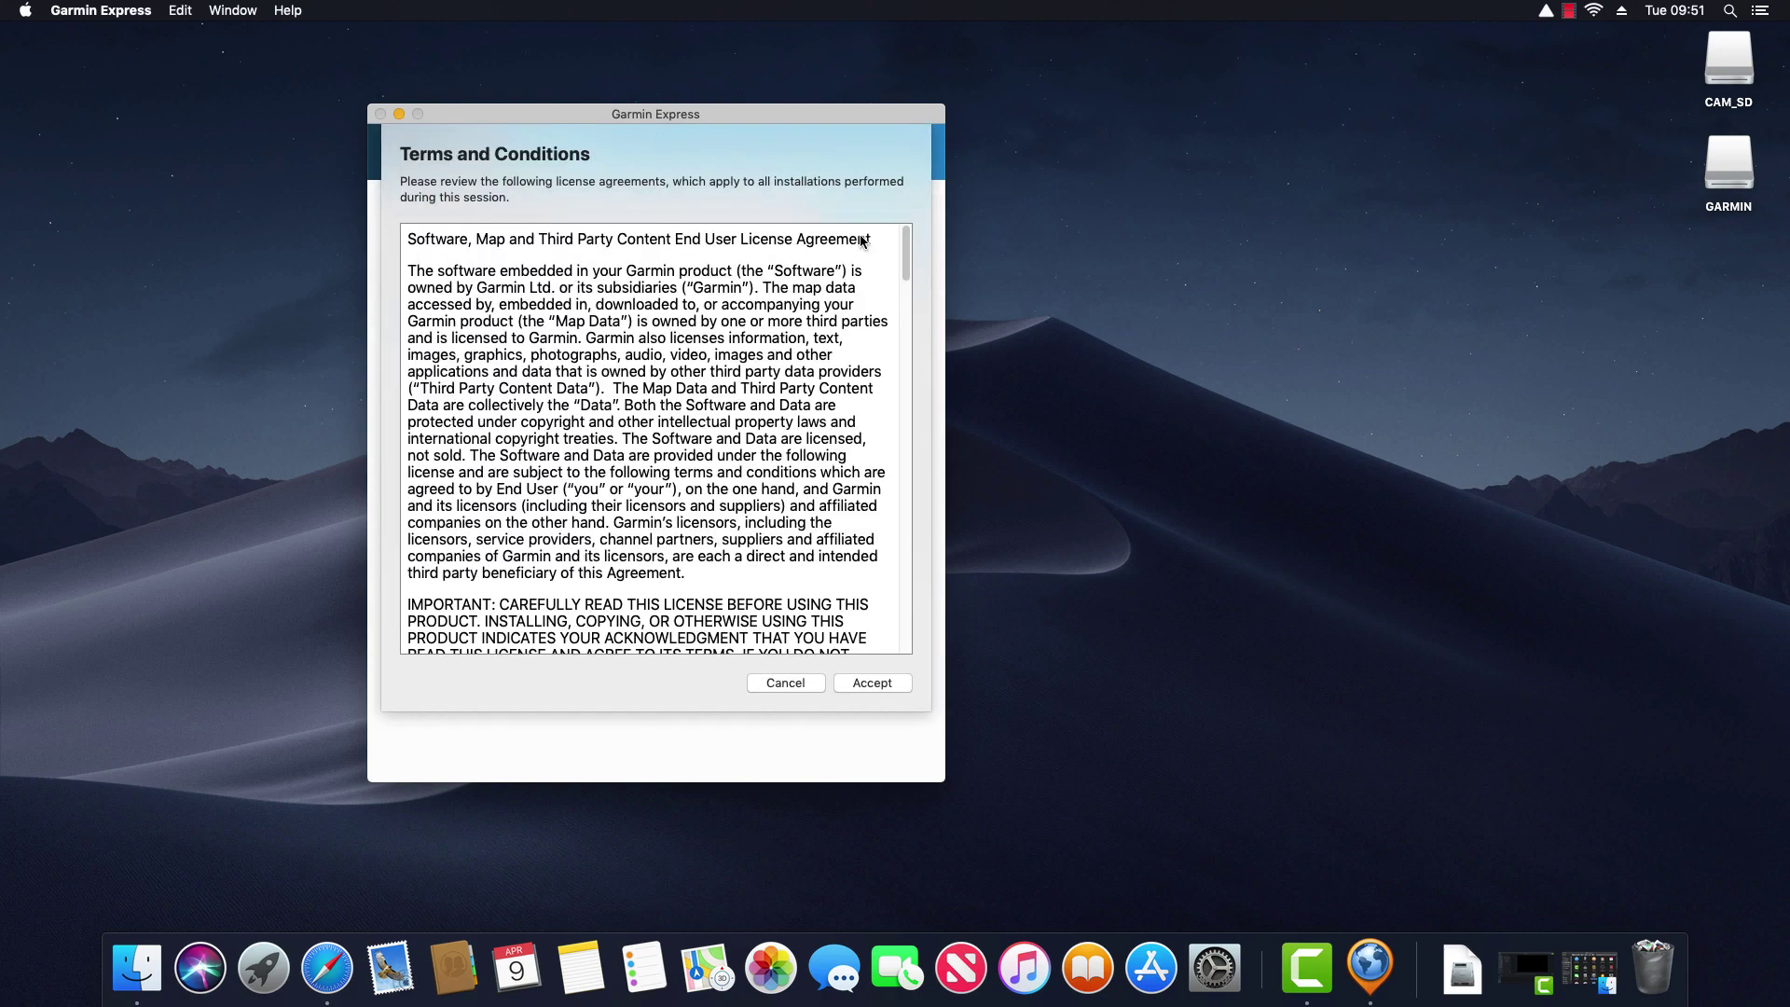
{"action": "left_click_drag", "start_coordinate": [907, 250], "coordinate": [903, 642]}
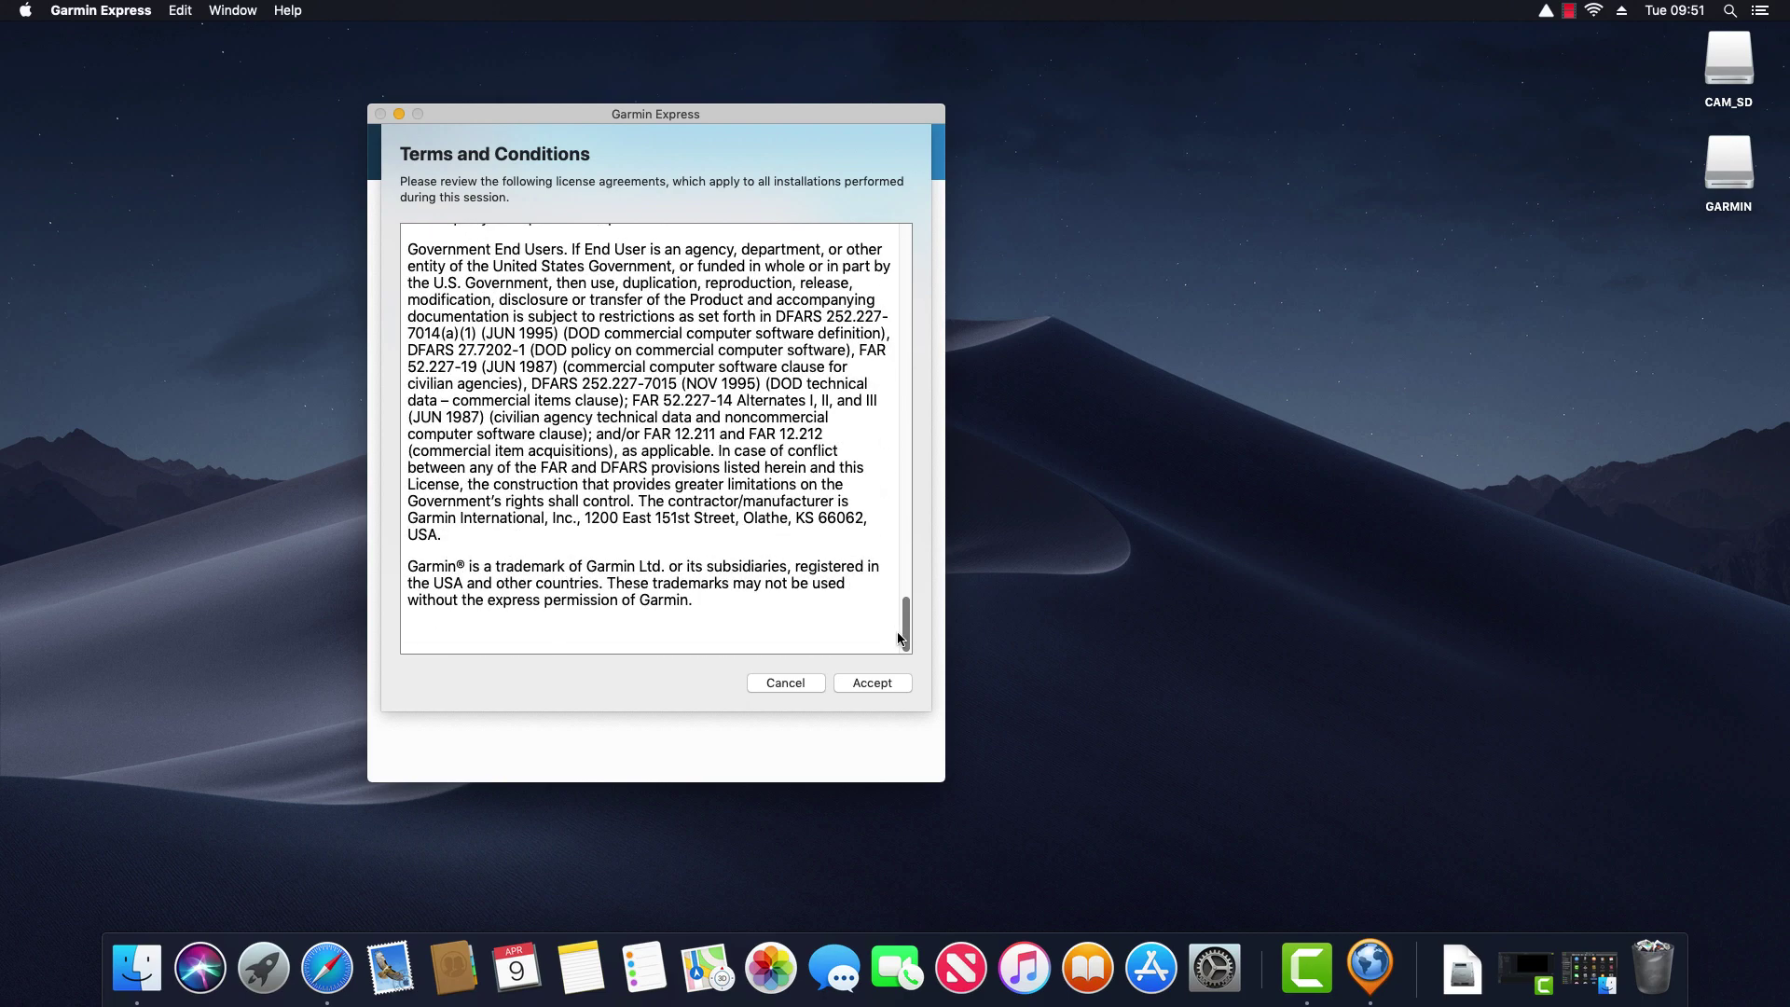
{"action": "left_click", "coordinate": [870, 683]}
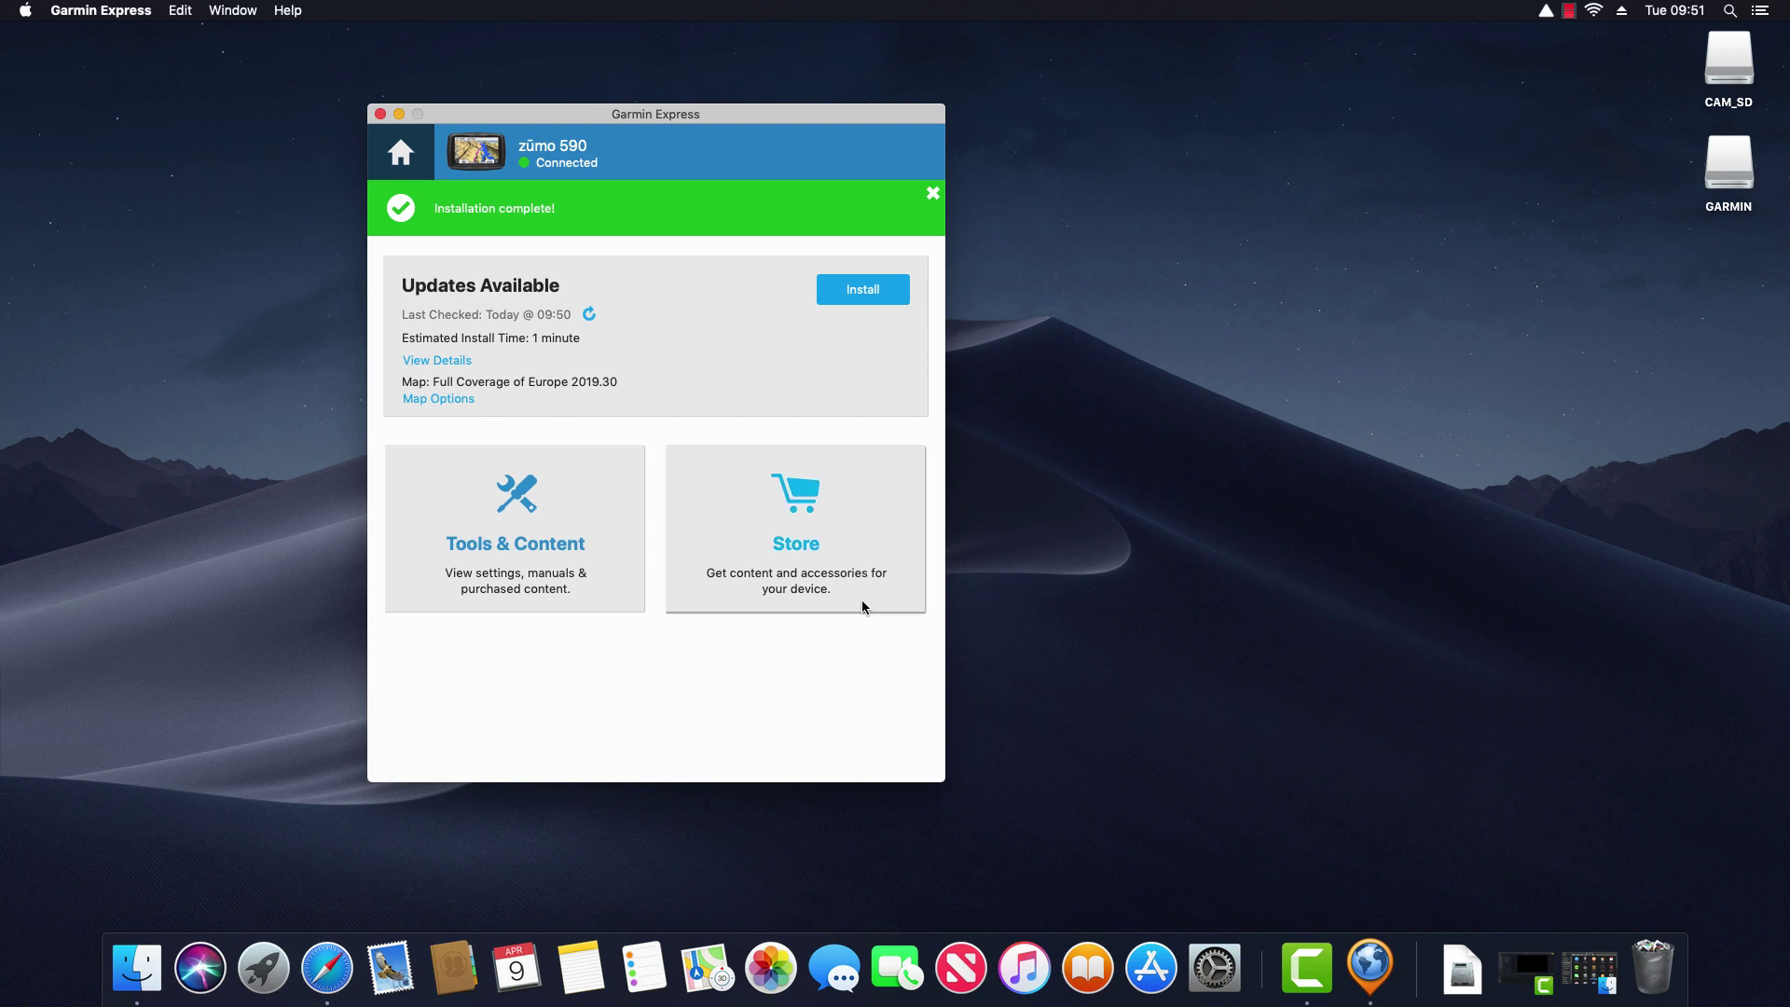
Install the remaining available updates on the zūmo 590 and check for updates again
{"action": "left_click", "coordinate": [860, 291]}
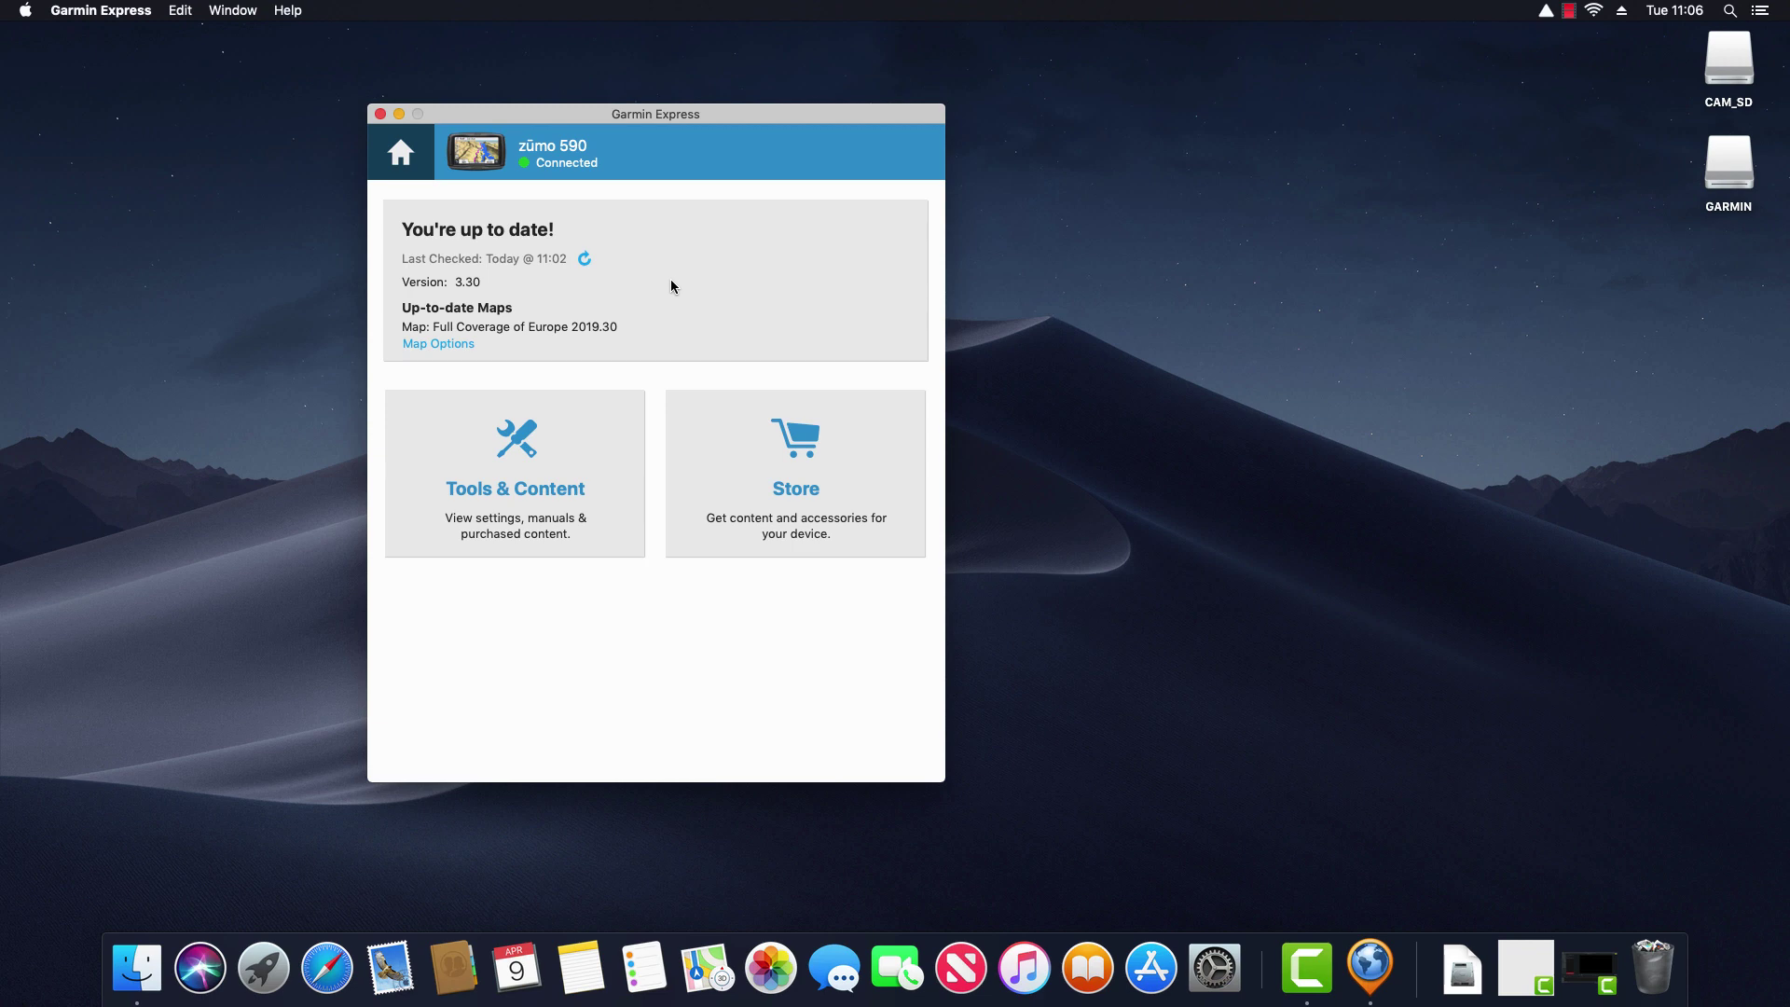
{"action": "left_click", "coordinate": [584, 259]}
View the zūmo 590's device information and its online product help page, closing the page when done
{"action": "left_click", "coordinate": [581, 438]}
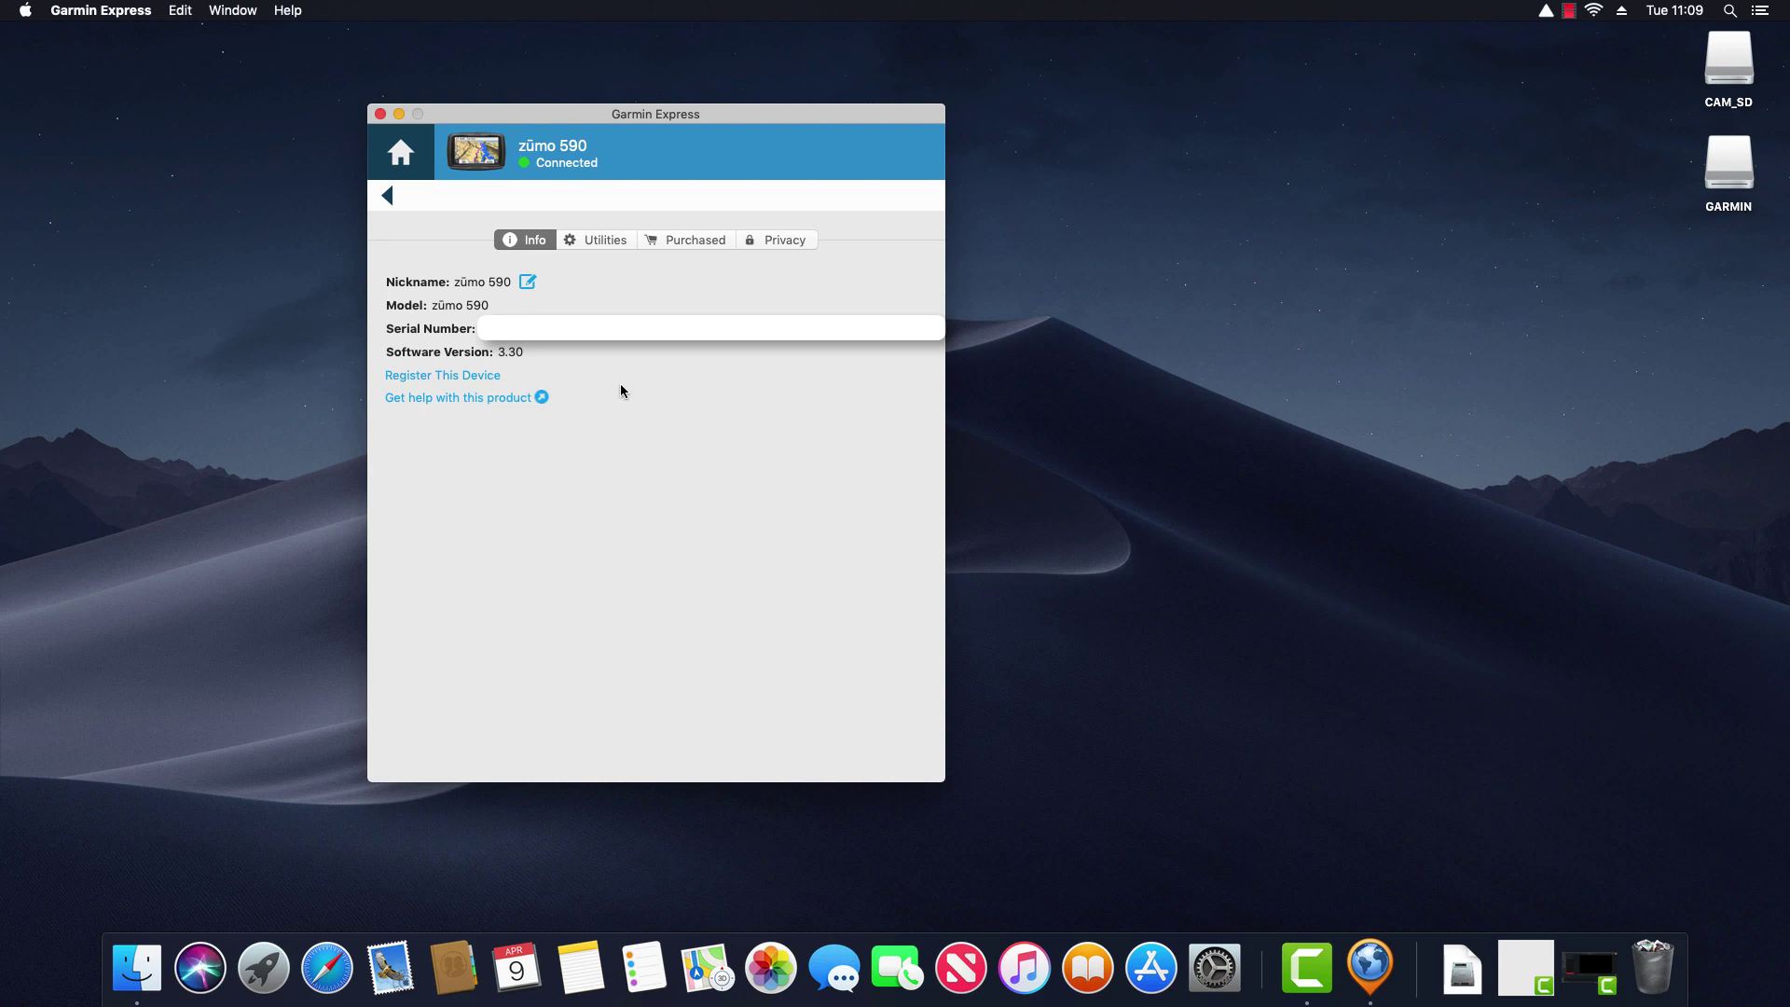
{"action": "left_click", "coordinate": [508, 398]}
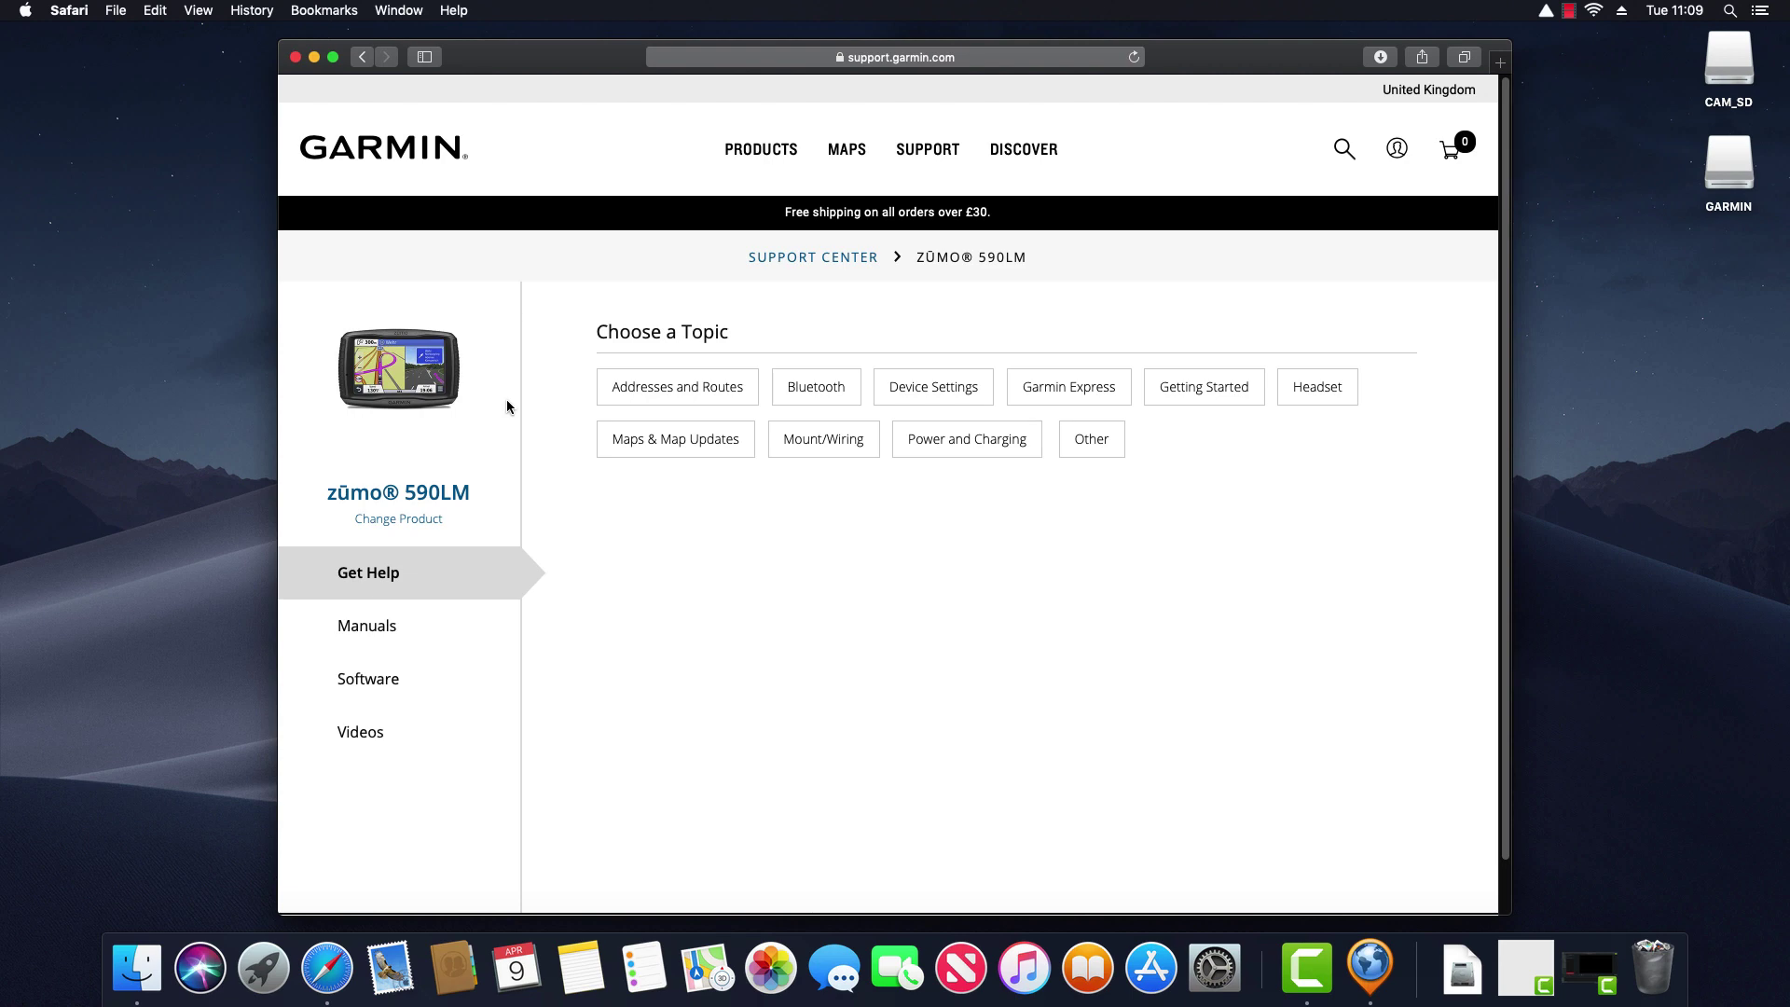
{"action": "left_click", "coordinate": [295, 57]}
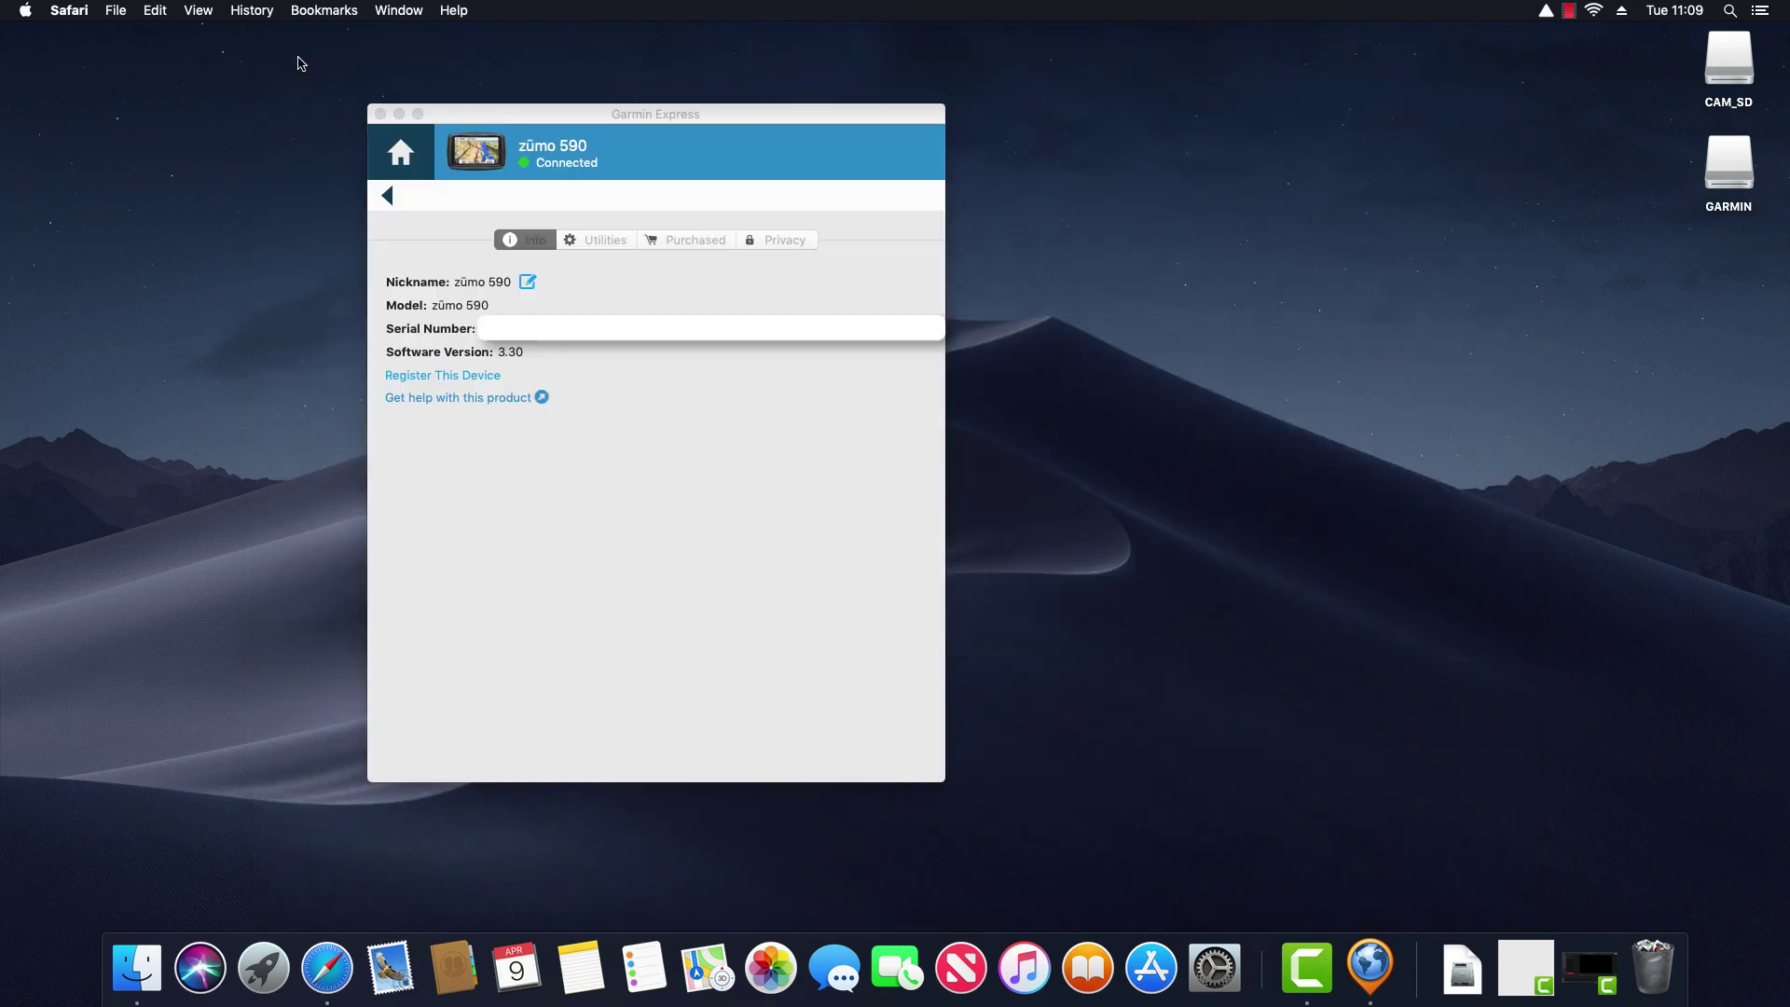
Back up the zūmo 590's favorites manually from the device utilities
{"action": "left_click", "coordinate": [595, 238]}
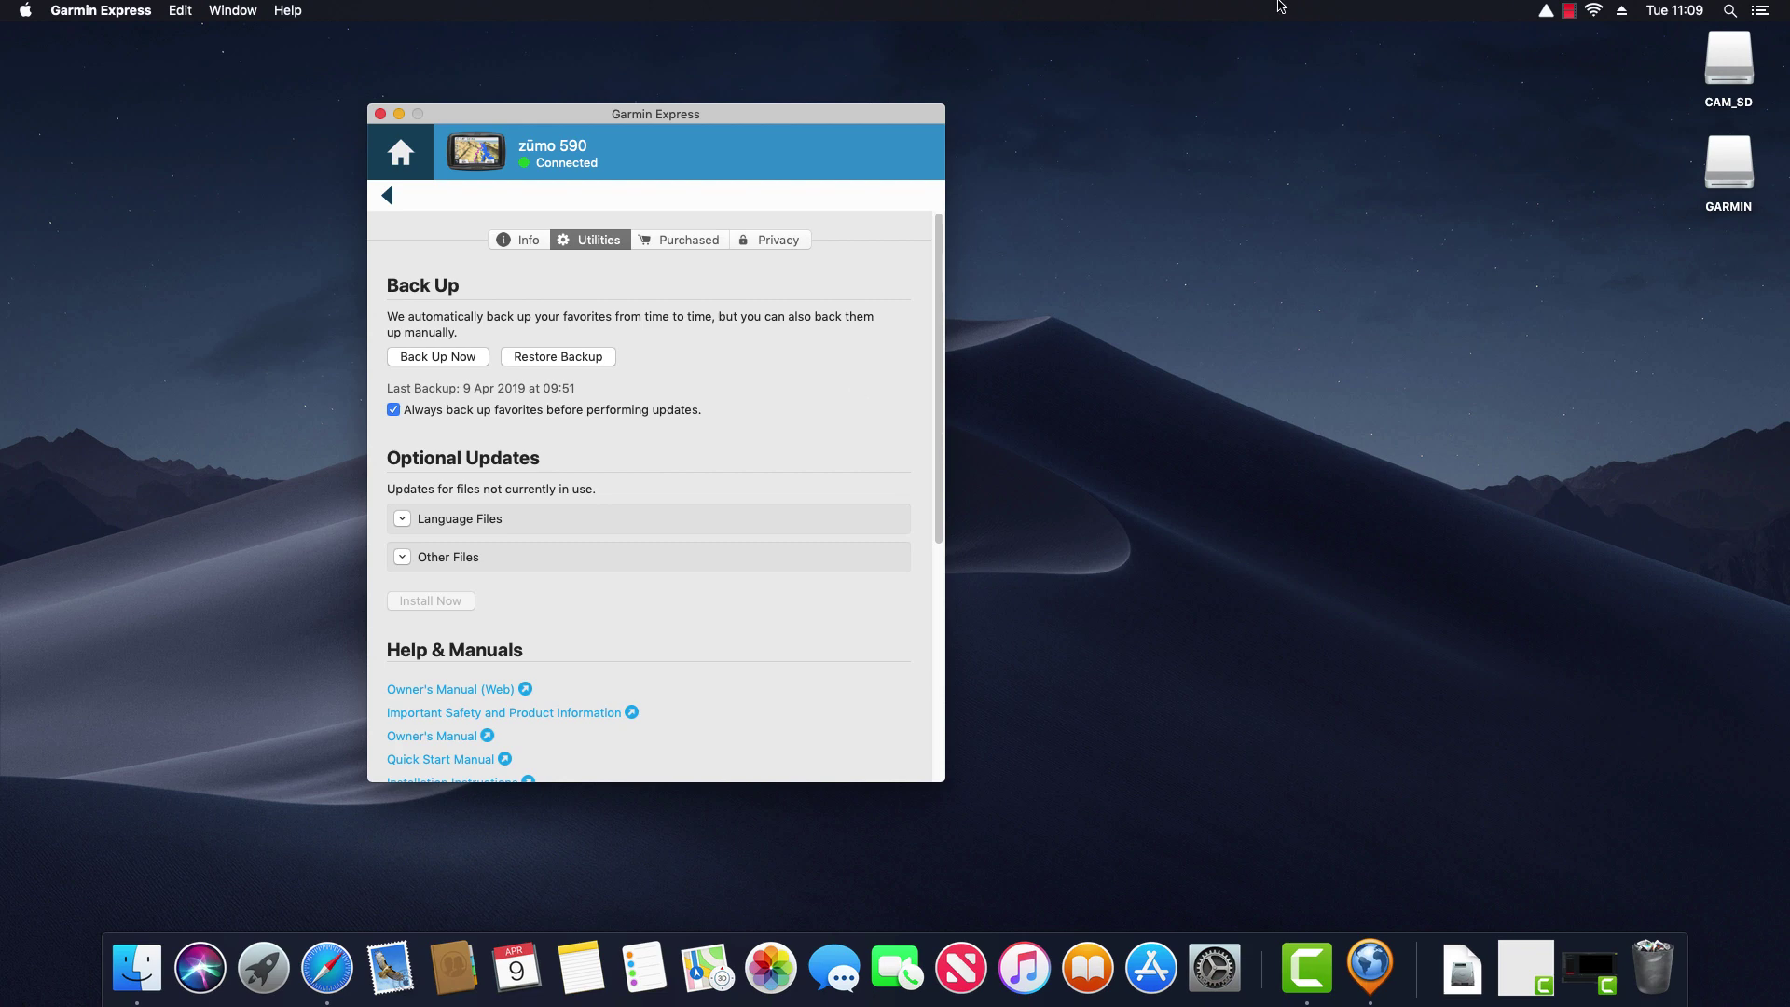
{"action": "left_click", "coordinate": [477, 355]}
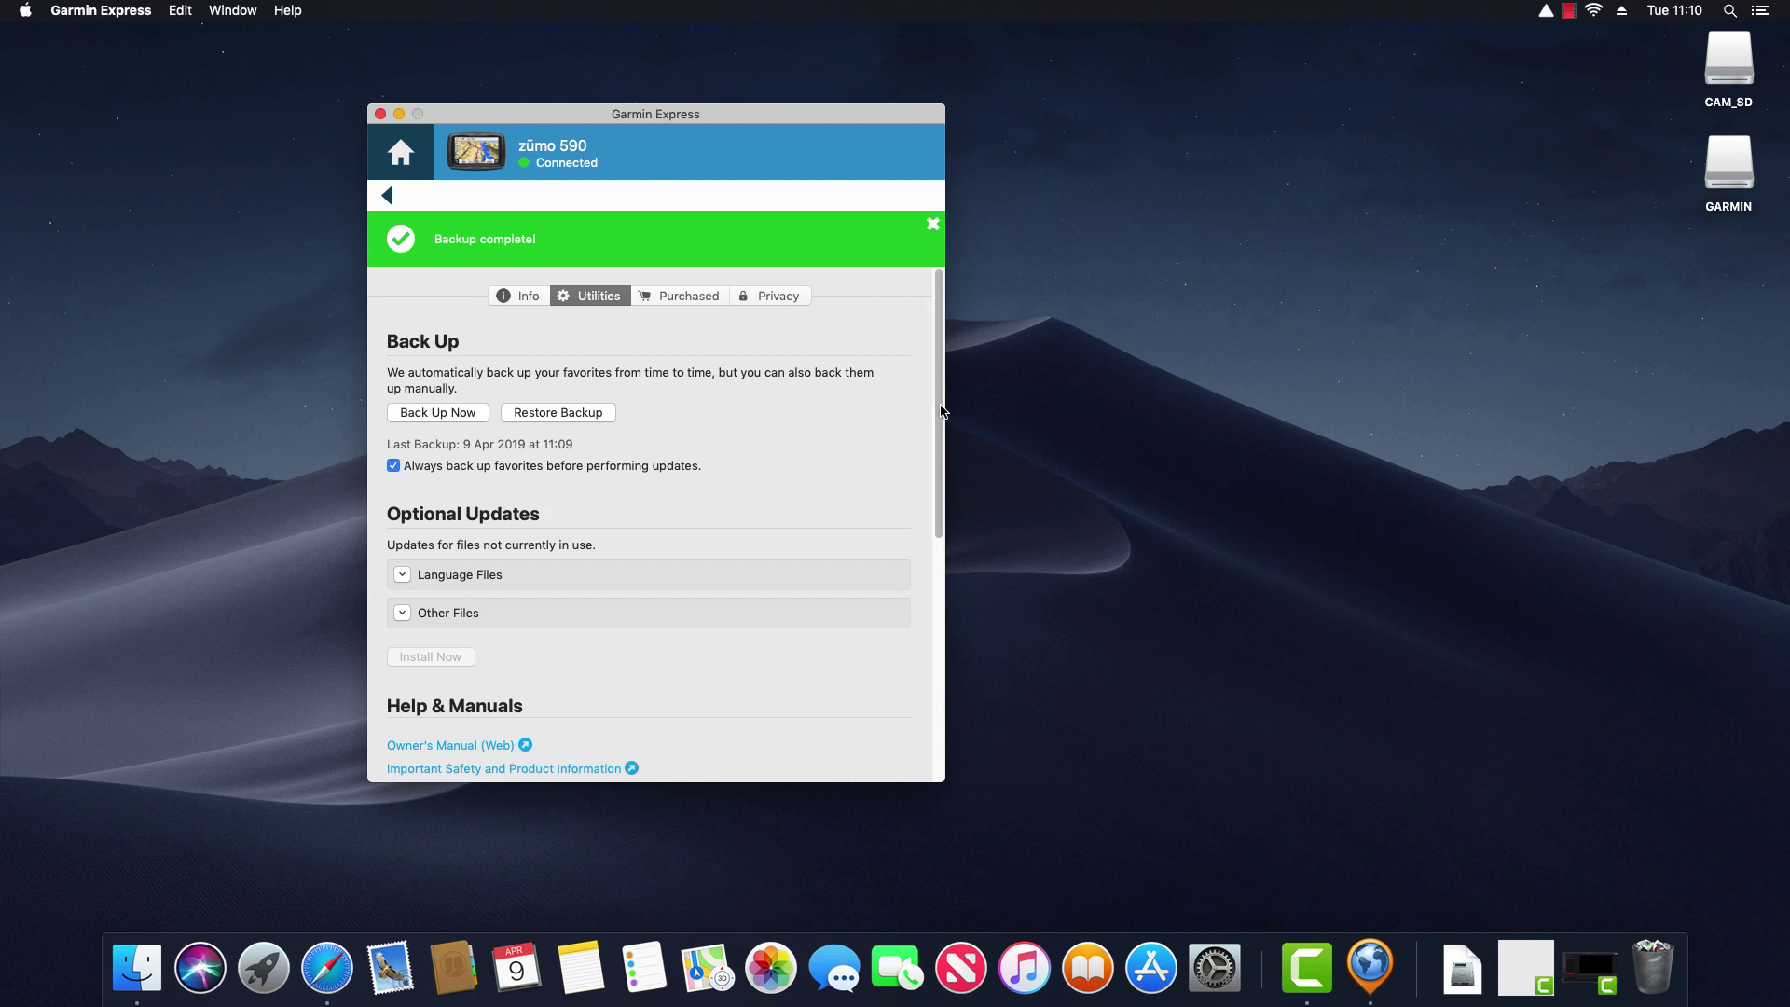
Examine the optional language file updates offered for the zūmo 590 and collapse the list
{"action": "scroll", "coordinate": [940, 448], "scroll_direction": "down", "scroll_amount": 3}
{"action": "left_click_drag", "start_coordinate": [940, 449], "coordinate": [935, 527]}
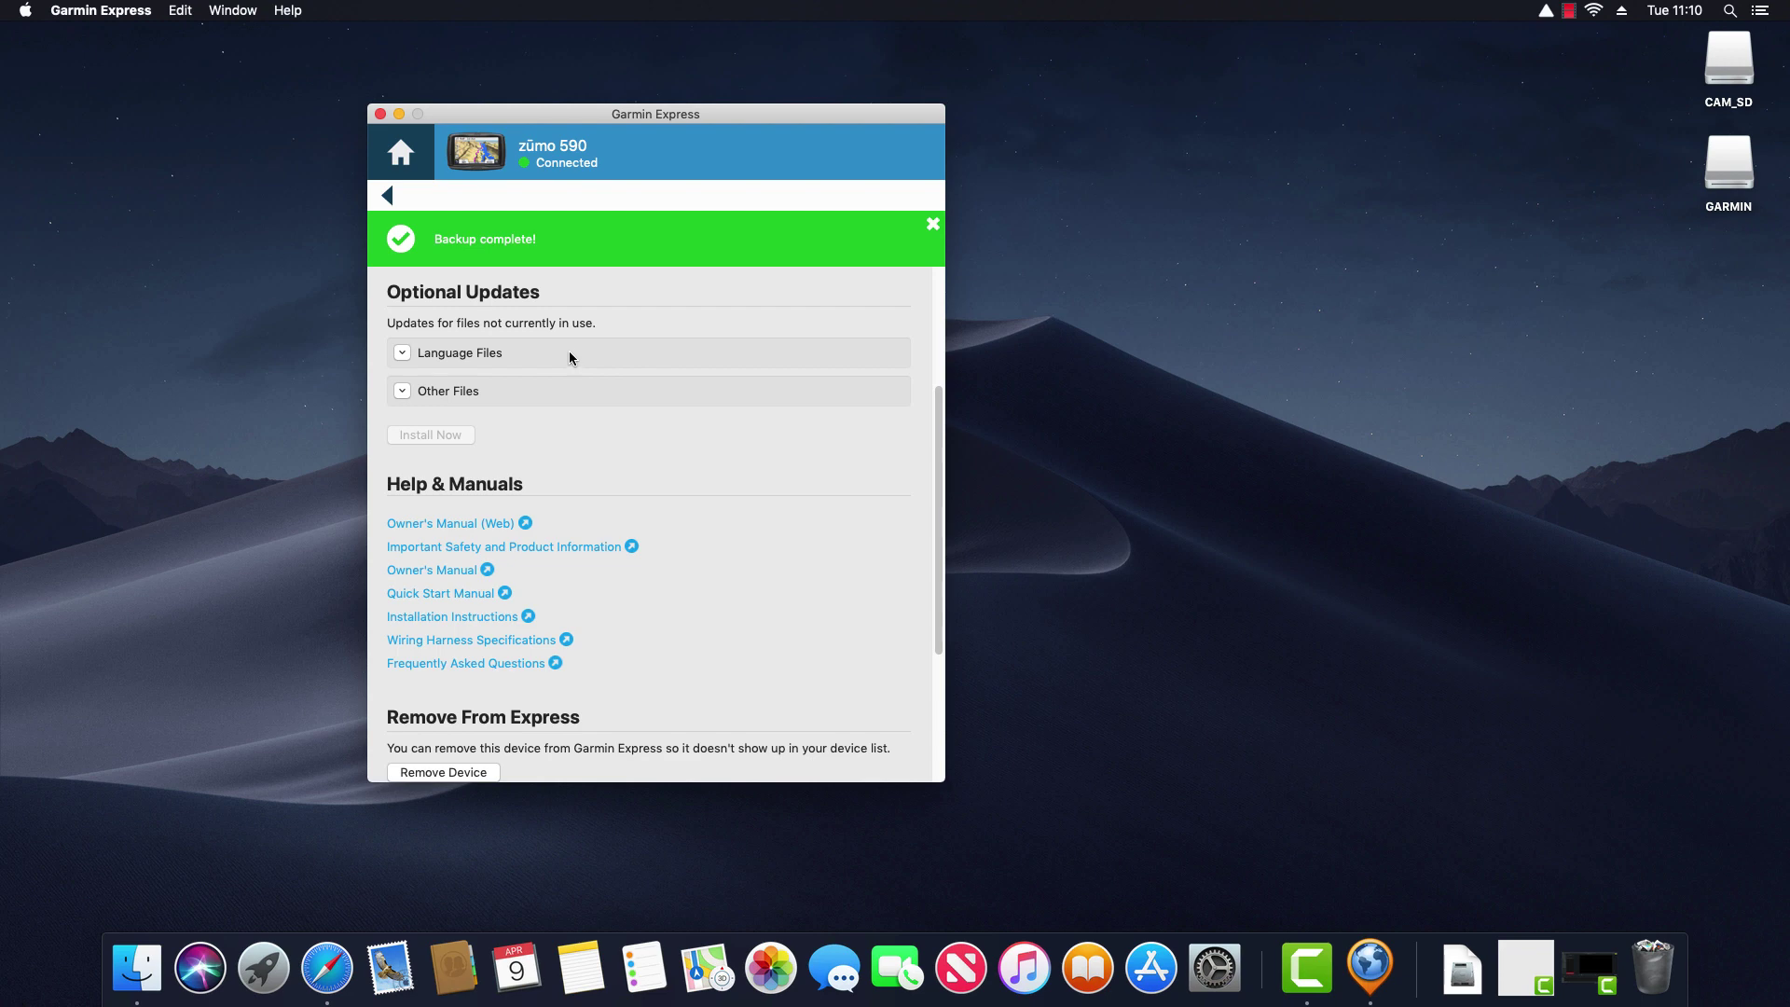
{"action": "left_click", "coordinate": [401, 353]}
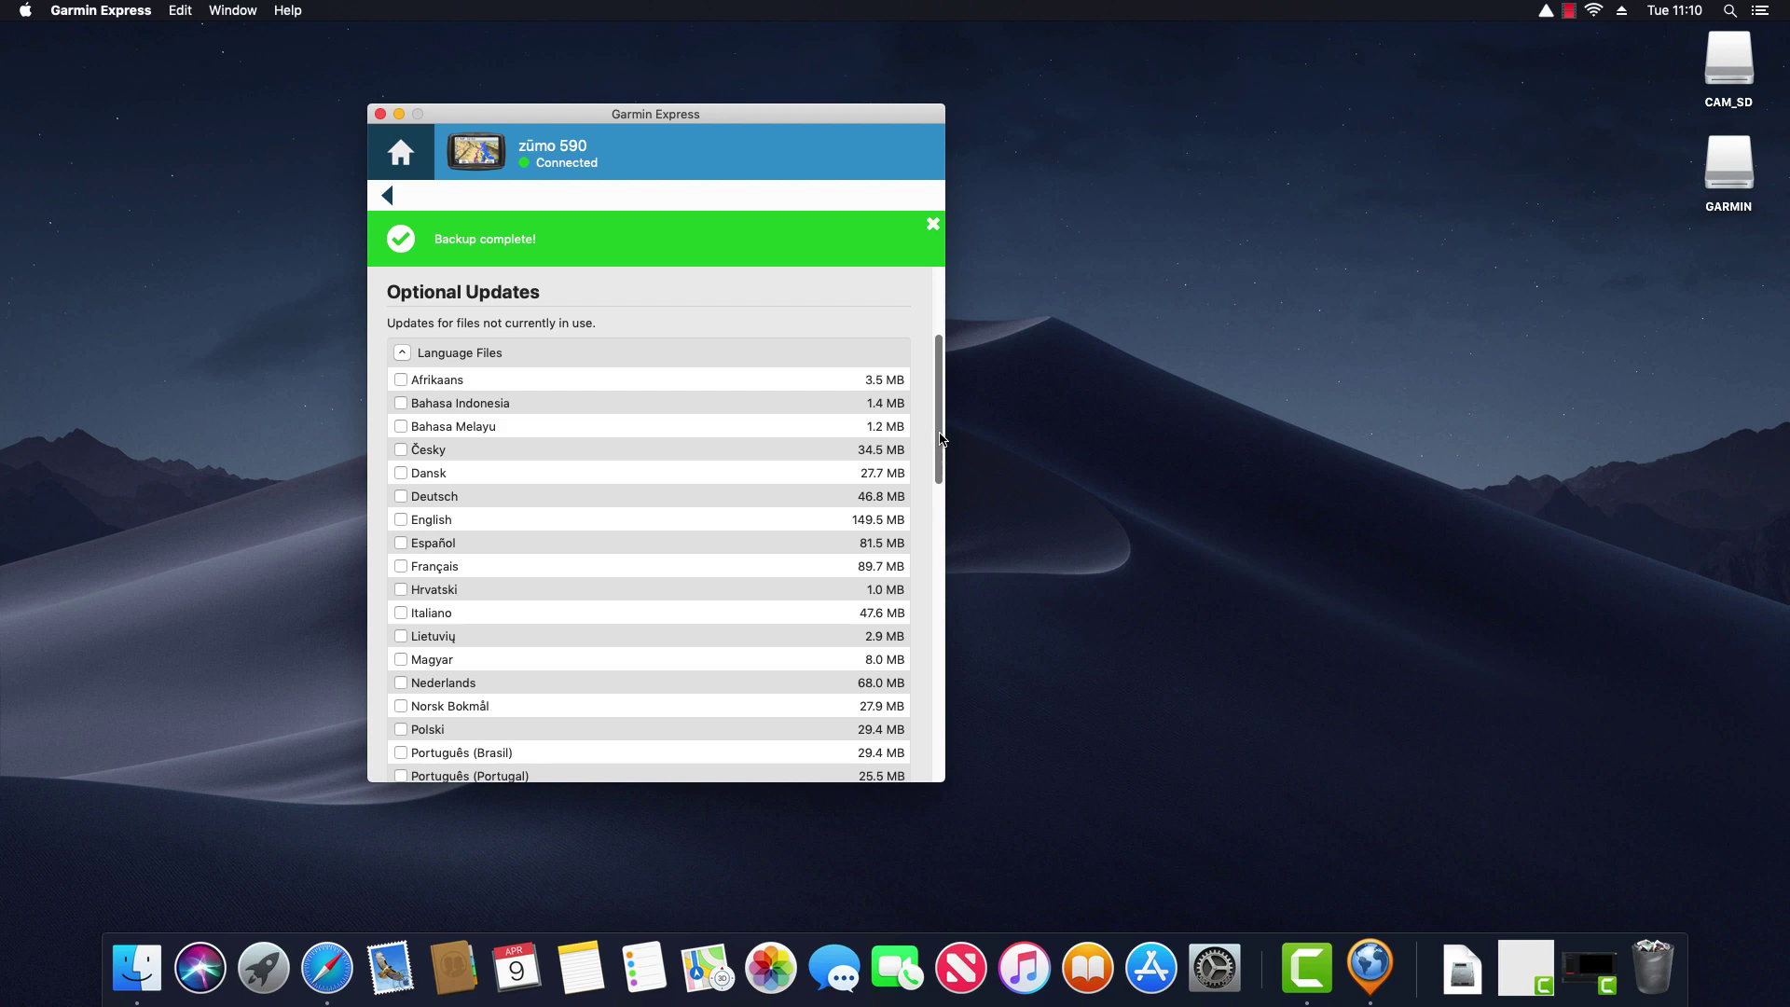
{"action": "left_click", "coordinate": [401, 683]}
{"action": "left_click", "coordinate": [402, 355]}
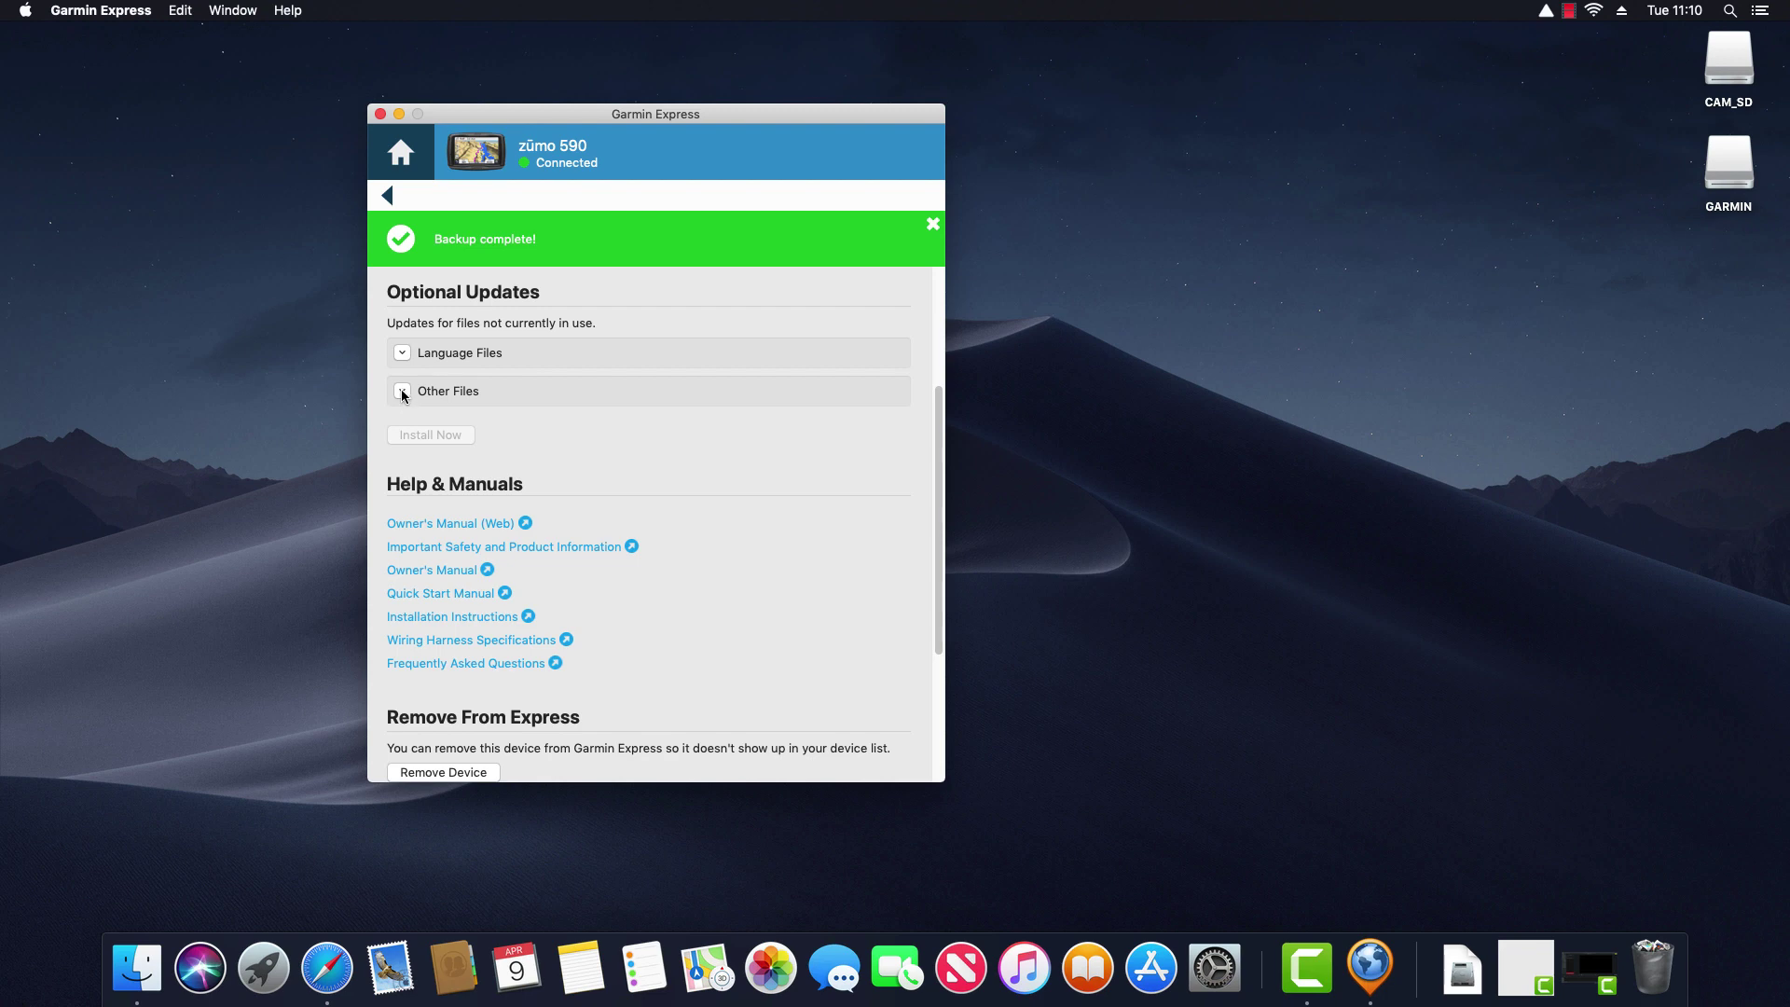
Select the Vehicle, Sports Car-Yellow file among the other optional updates and collapse the list
{"action": "left_click", "coordinate": [402, 392]}
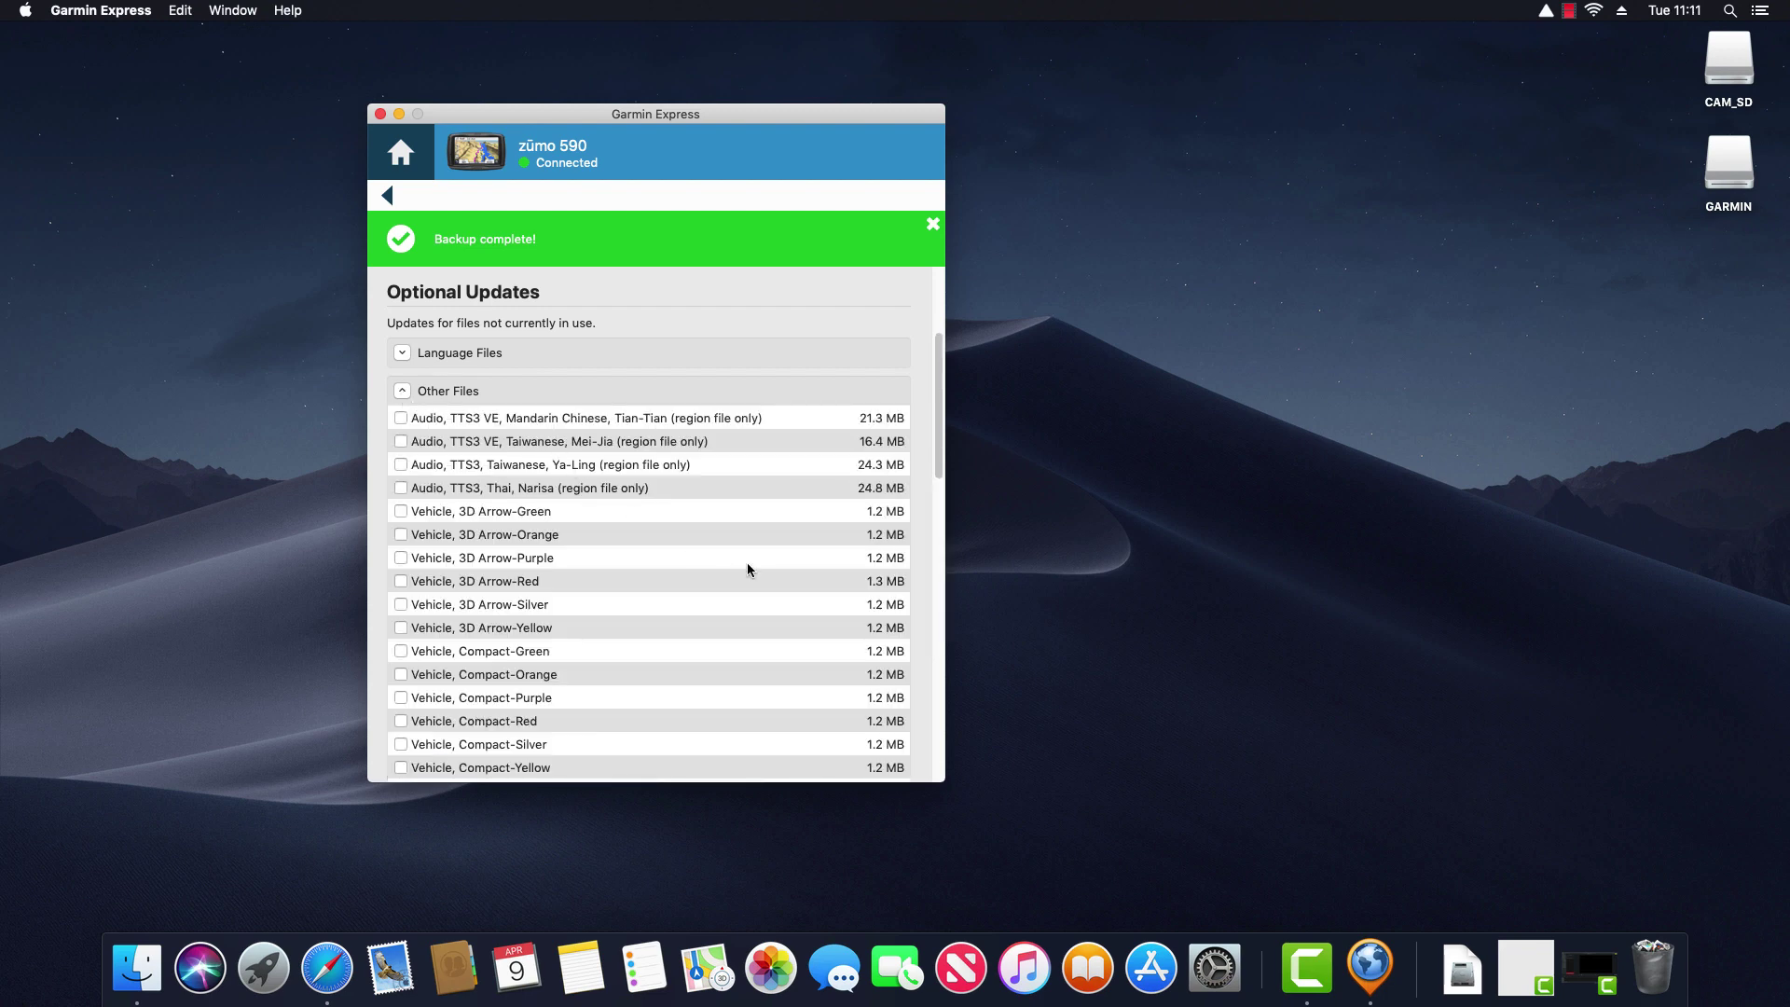
{"action": "scroll", "coordinate": [939, 415], "scroll_direction": "down", "scroll_amount": 3}
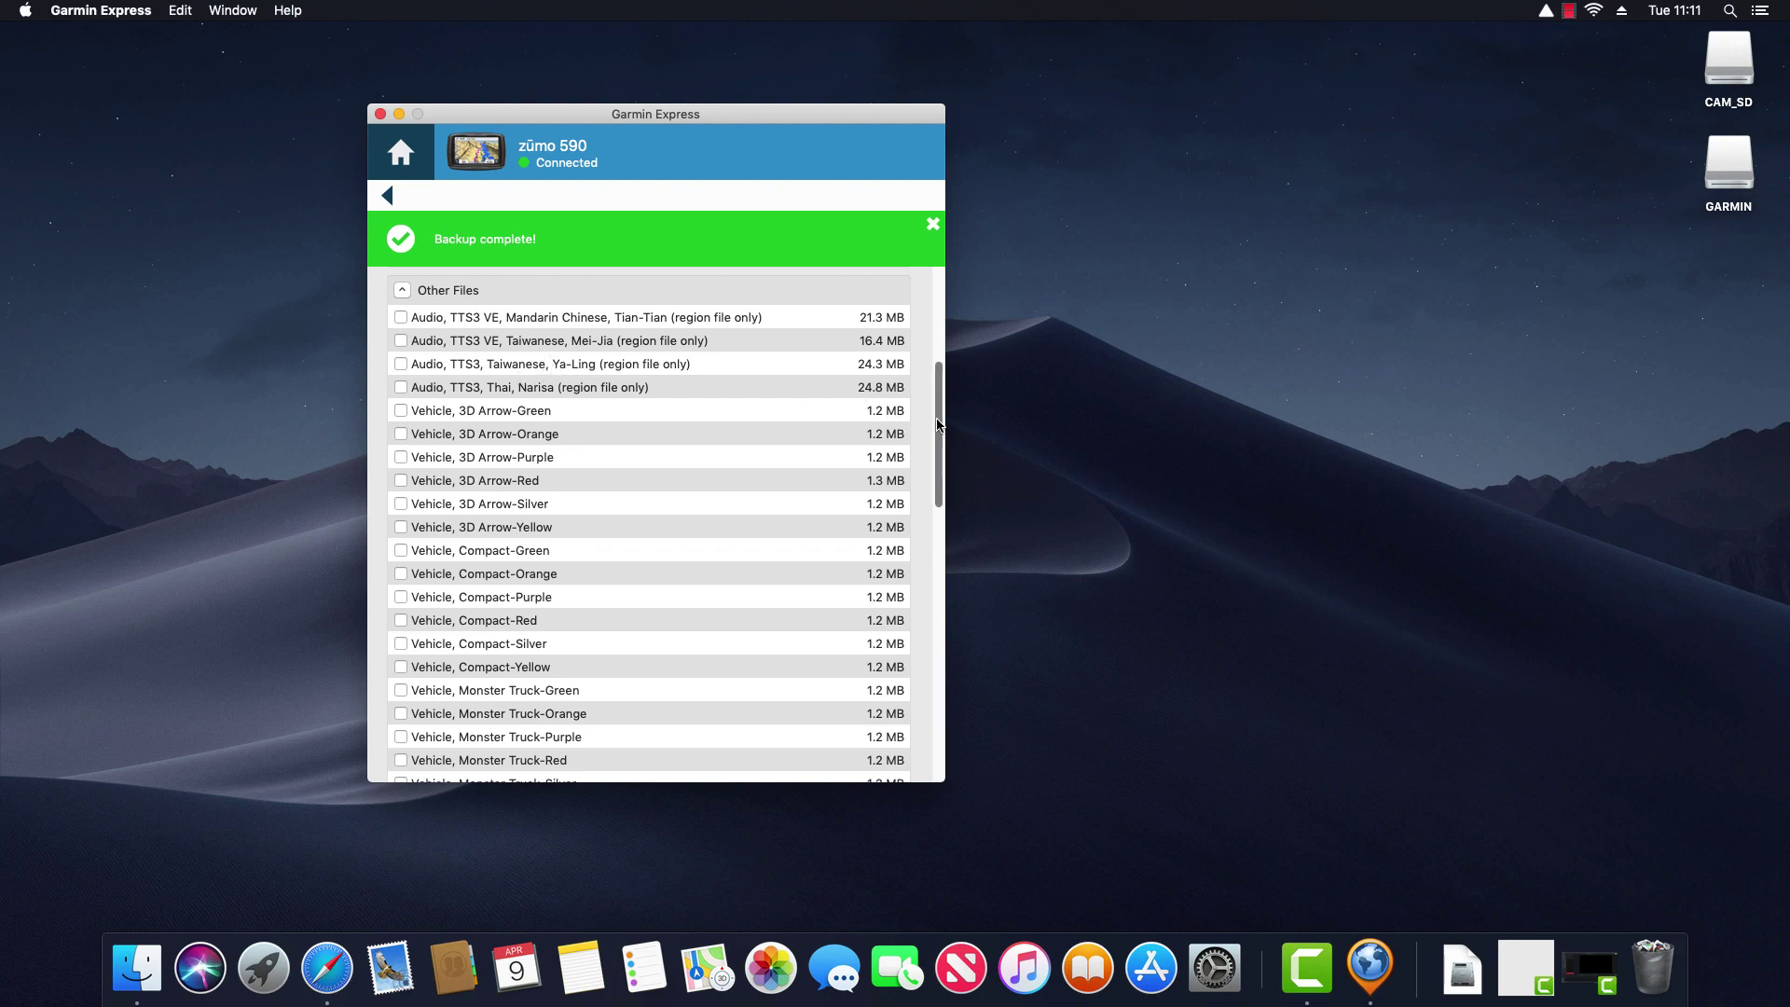
{"action": "left_click_drag", "start_coordinate": [935, 427], "coordinate": [937, 460]}
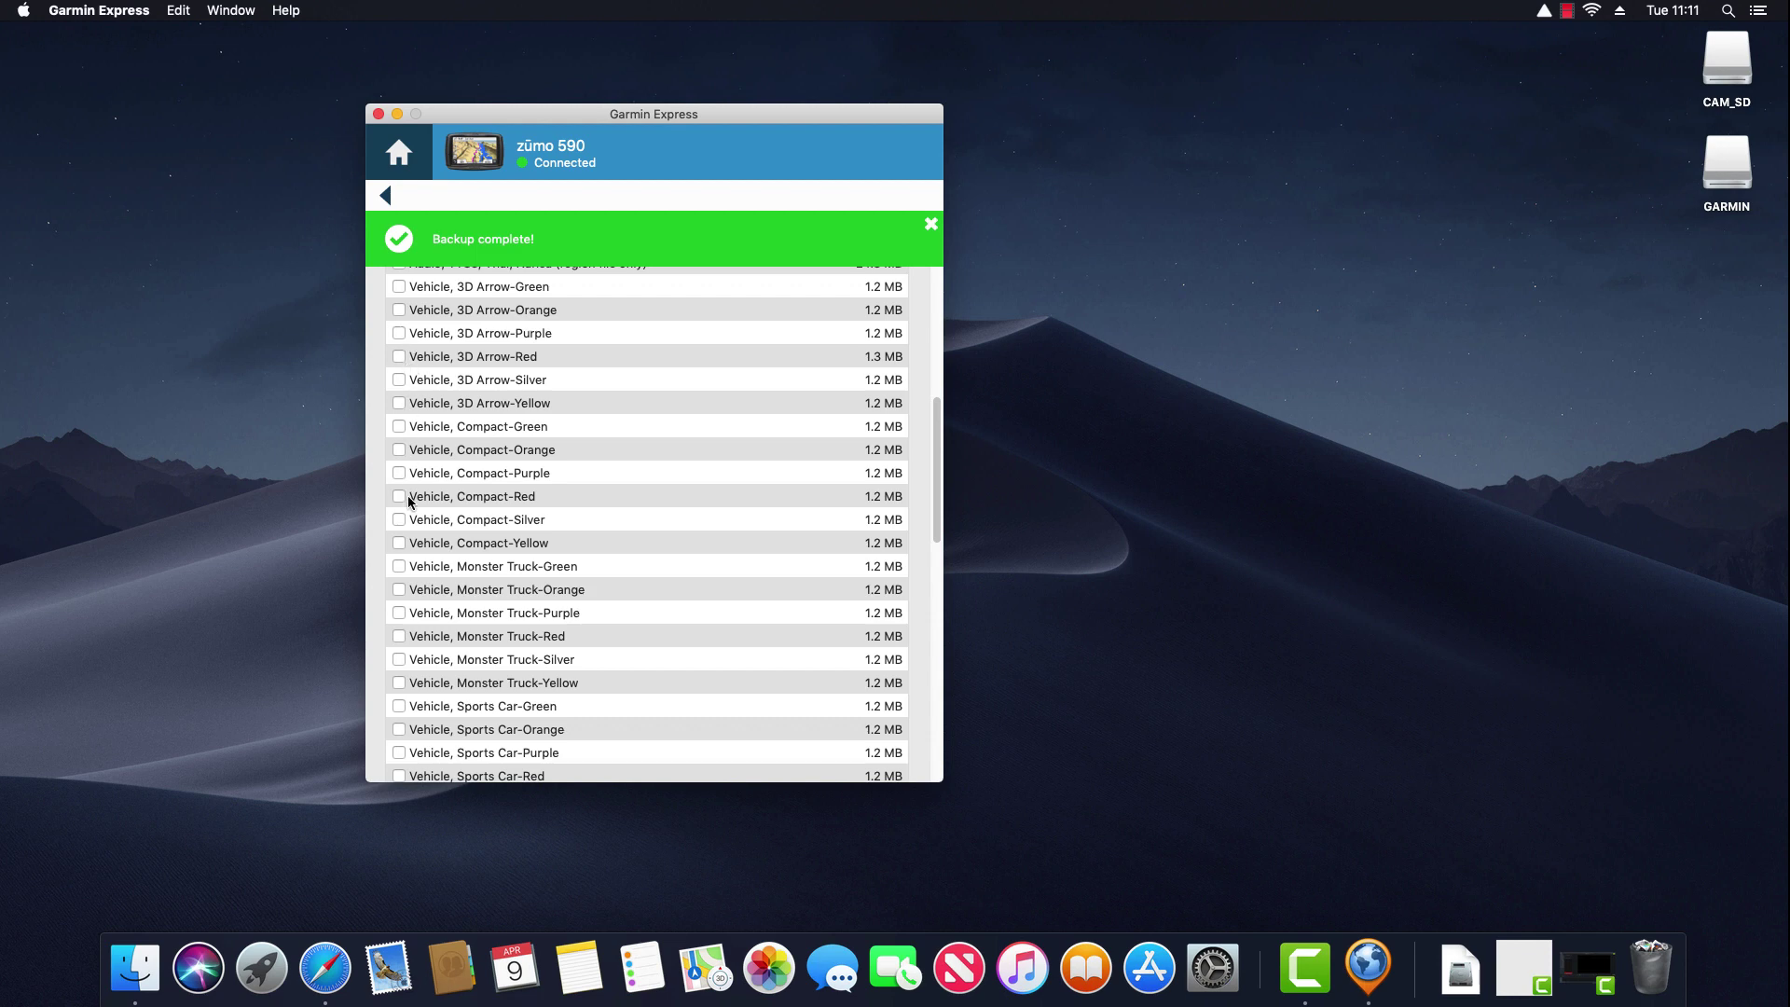
{"action": "left_click", "coordinate": [399, 567]}
{"action": "left_click", "coordinate": [399, 567]}
{"action": "left_click_drag", "start_coordinate": [935, 513], "coordinate": [930, 573]}
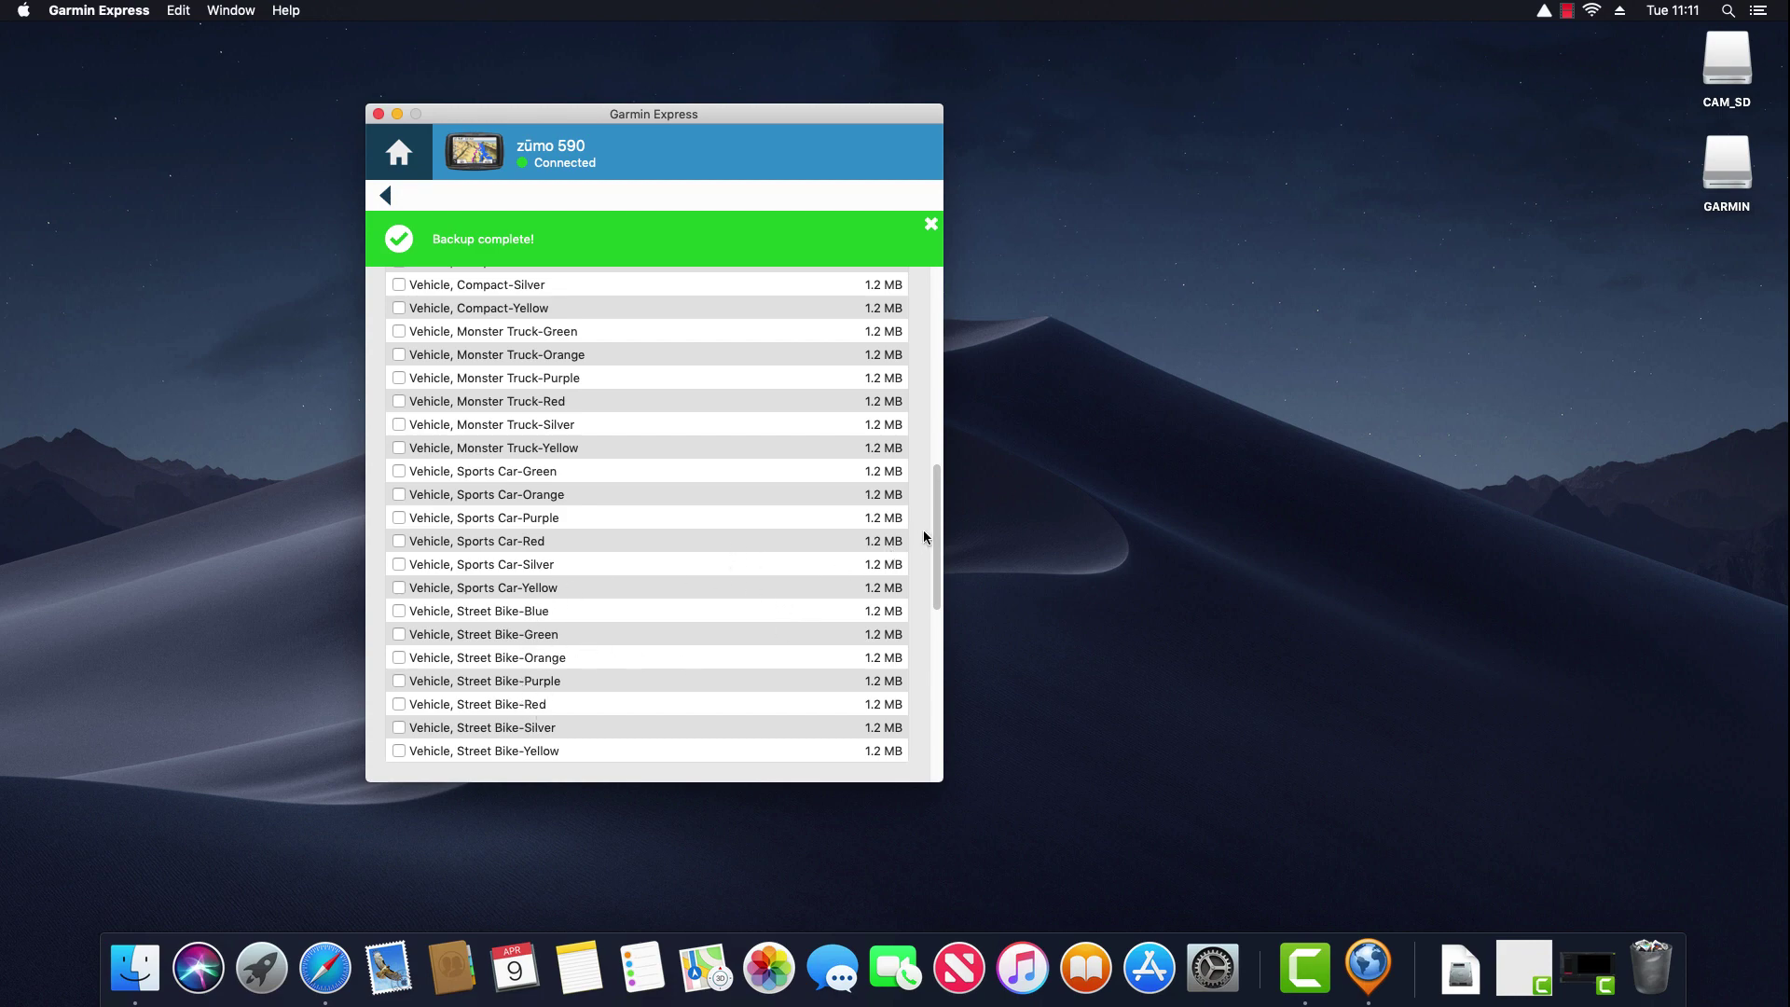
{"action": "left_click", "coordinate": [399, 587]}
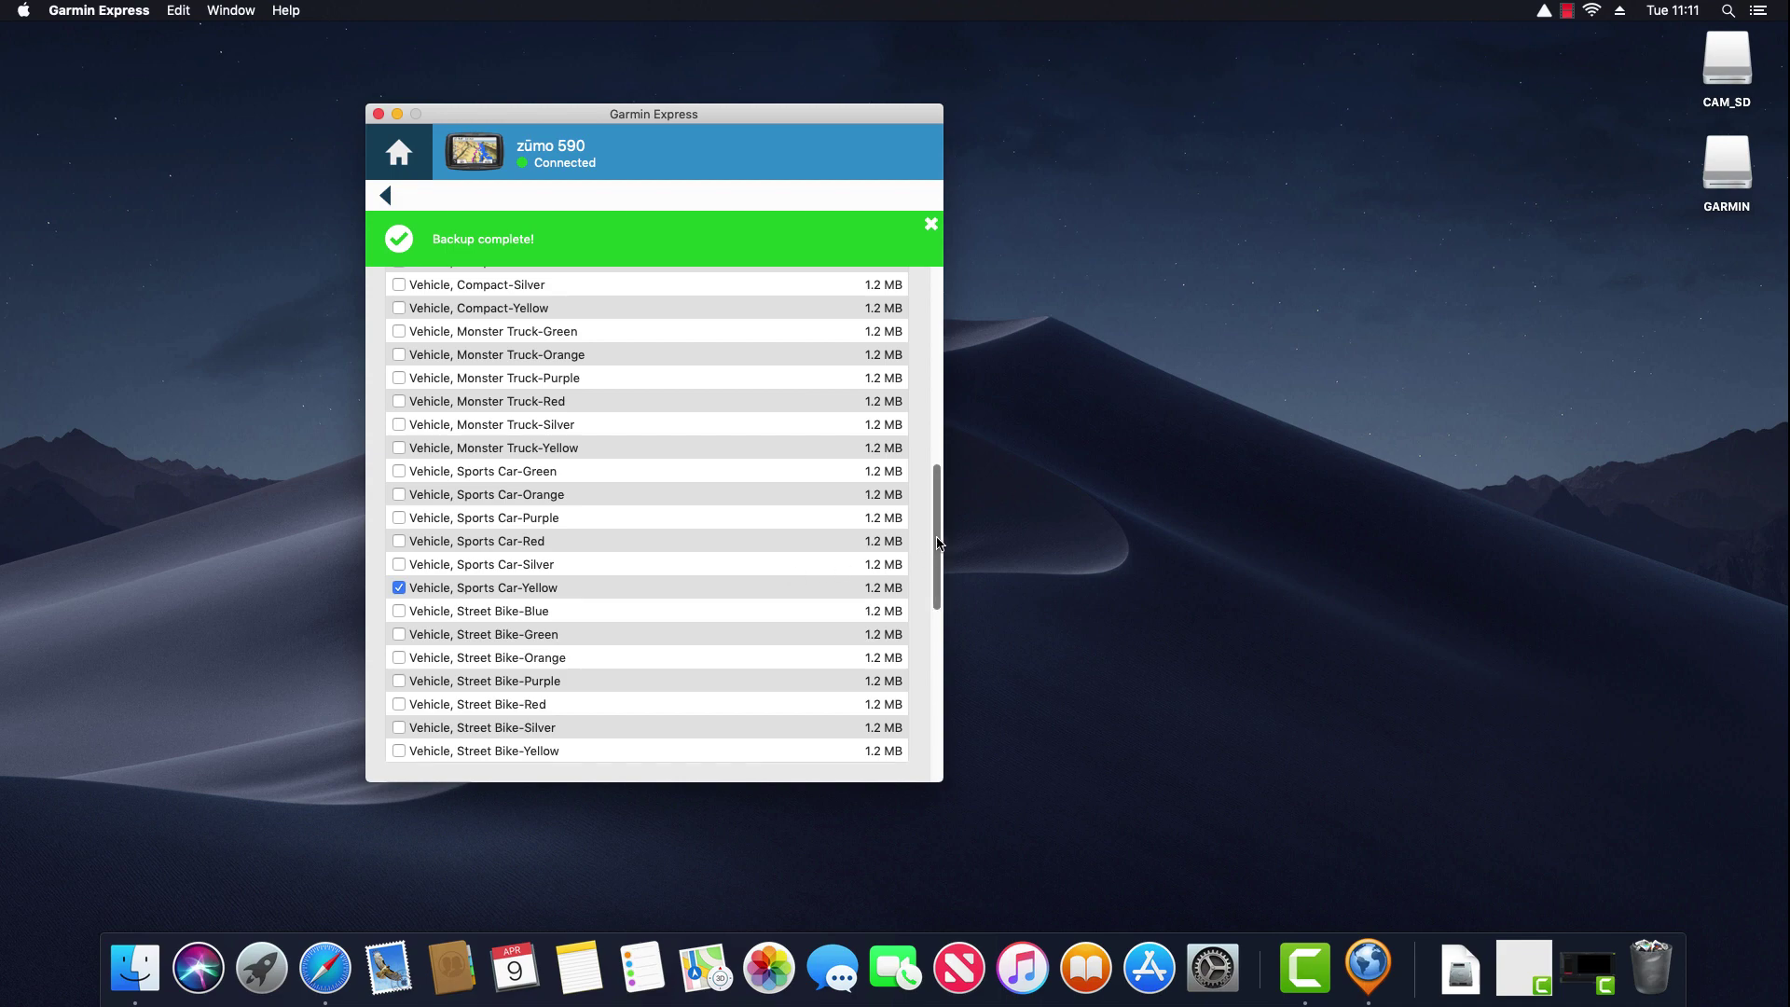
{"action": "left_click_drag", "start_coordinate": [936, 548], "coordinate": [937, 353]}
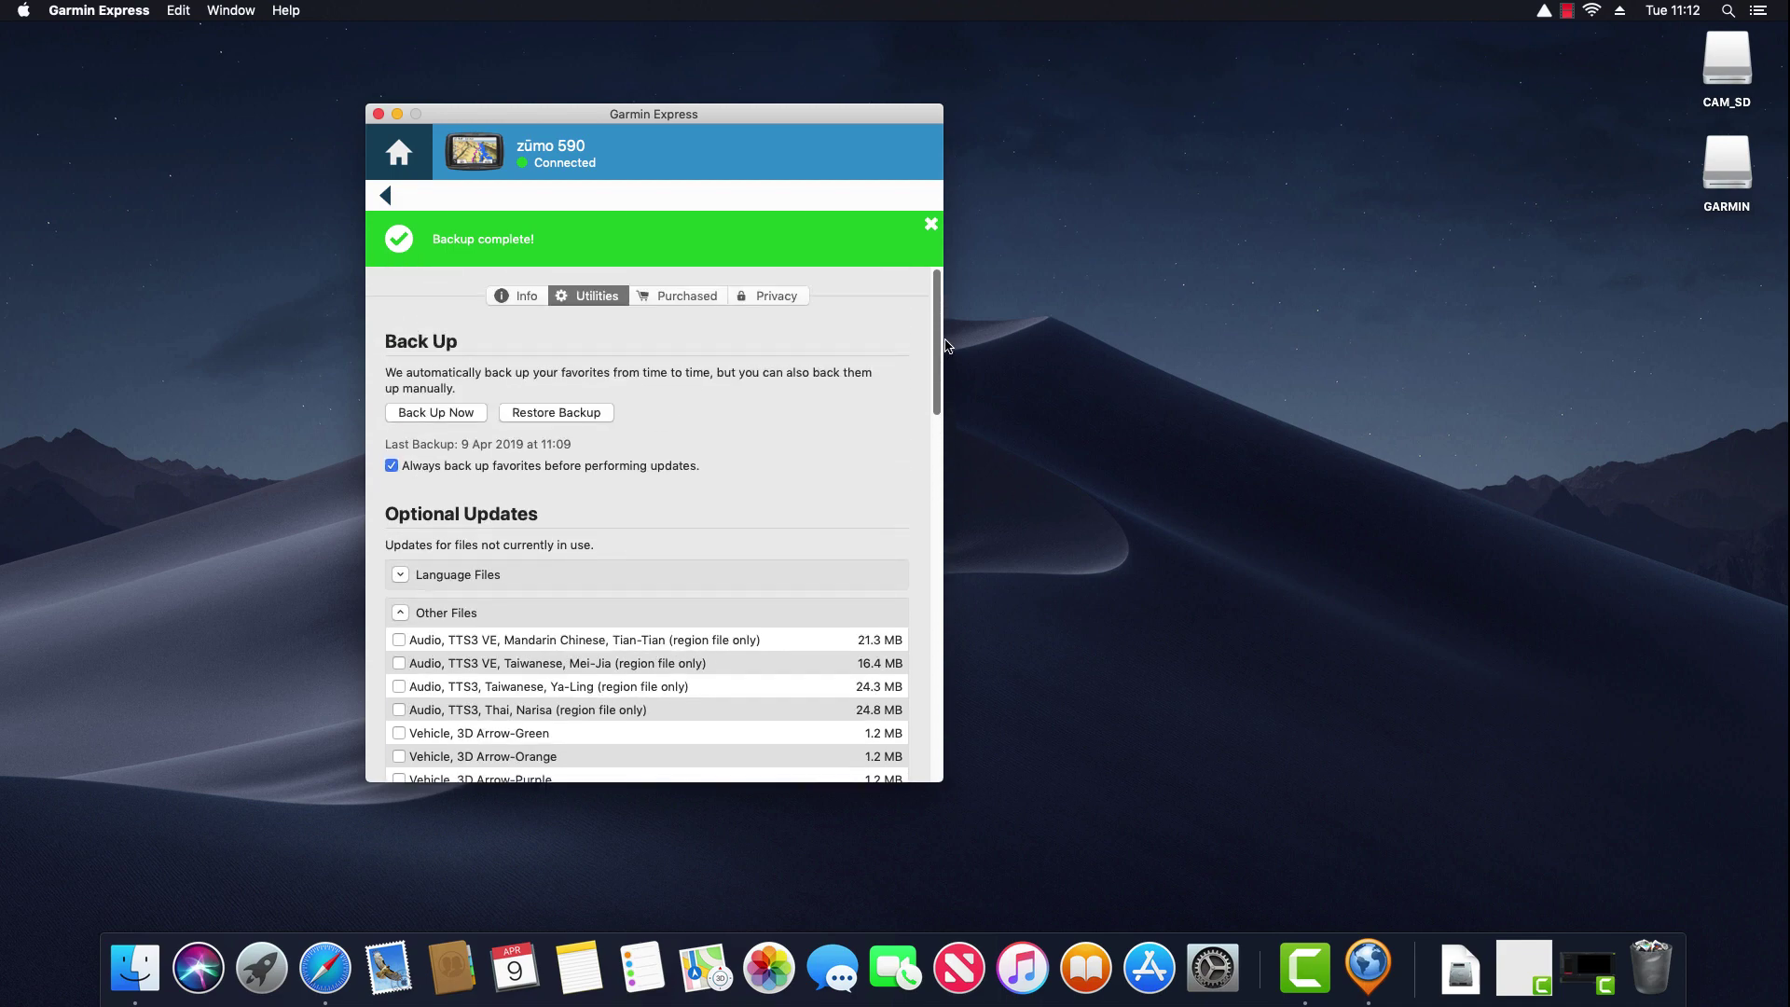
{"action": "left_click", "coordinate": [400, 613]}
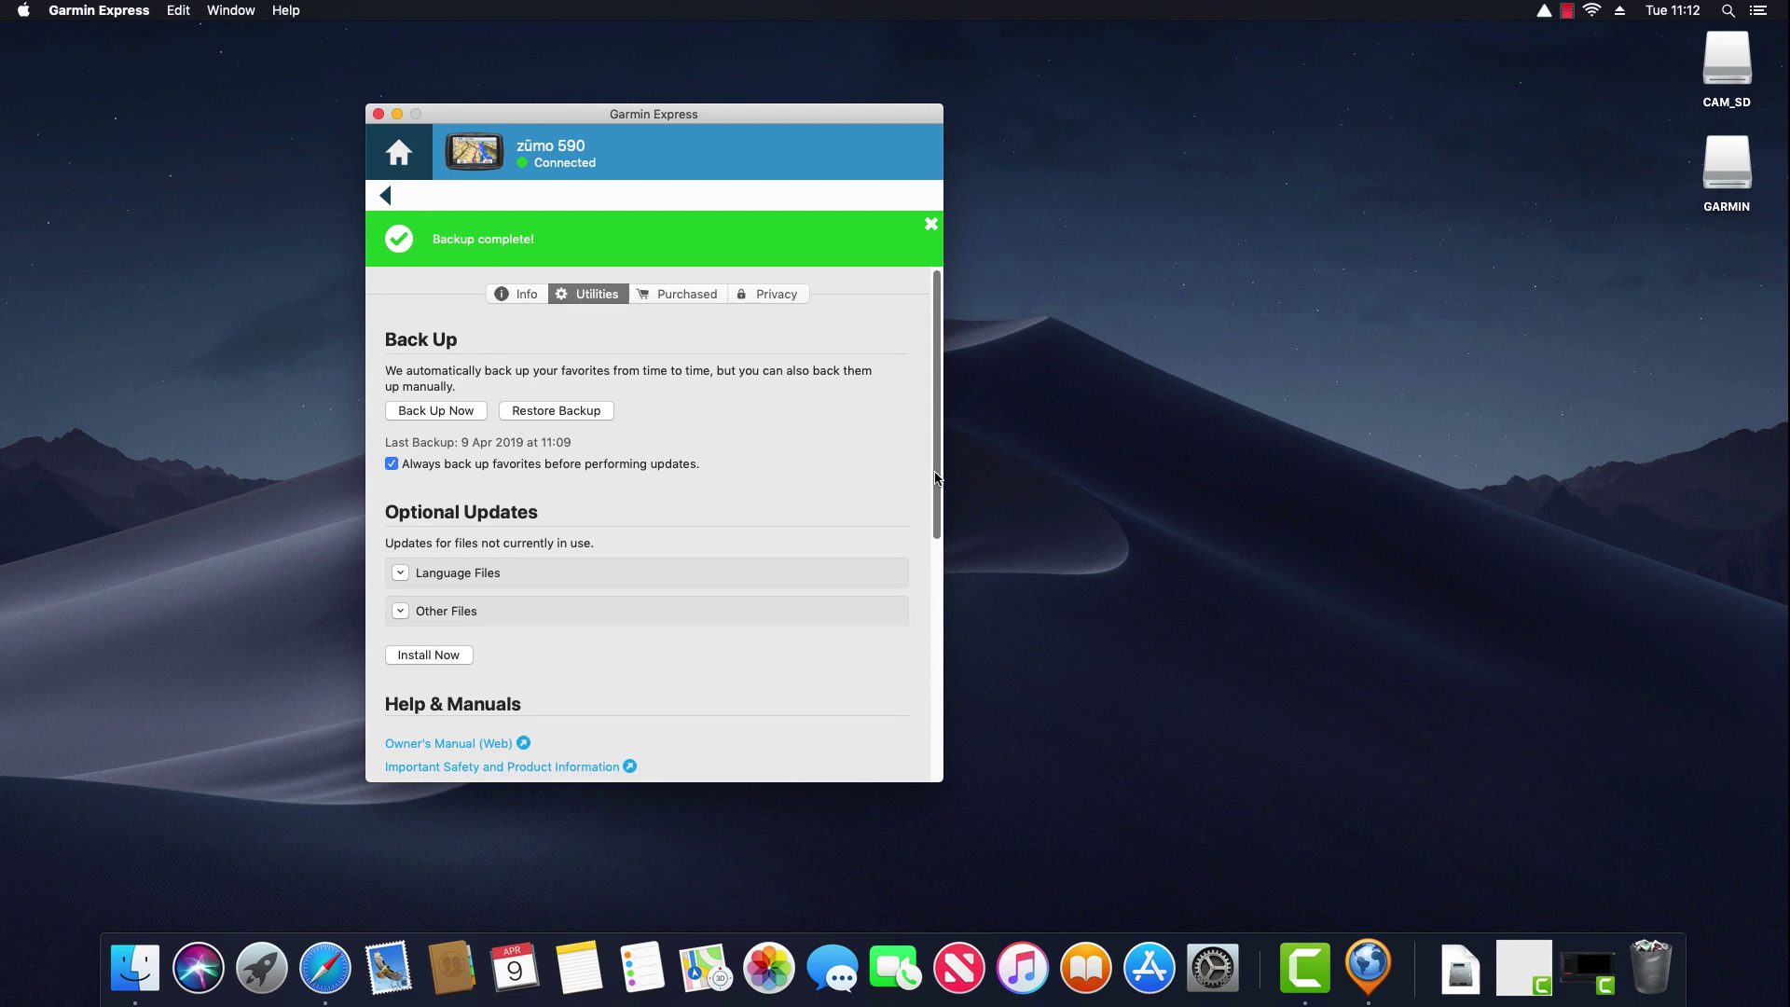
Open the zūmo 590 Owner's Manual, browse to its table of contents and minimise the manual's window
{"action": "left_click_drag", "start_coordinate": [936, 480], "coordinate": [920, 702]}
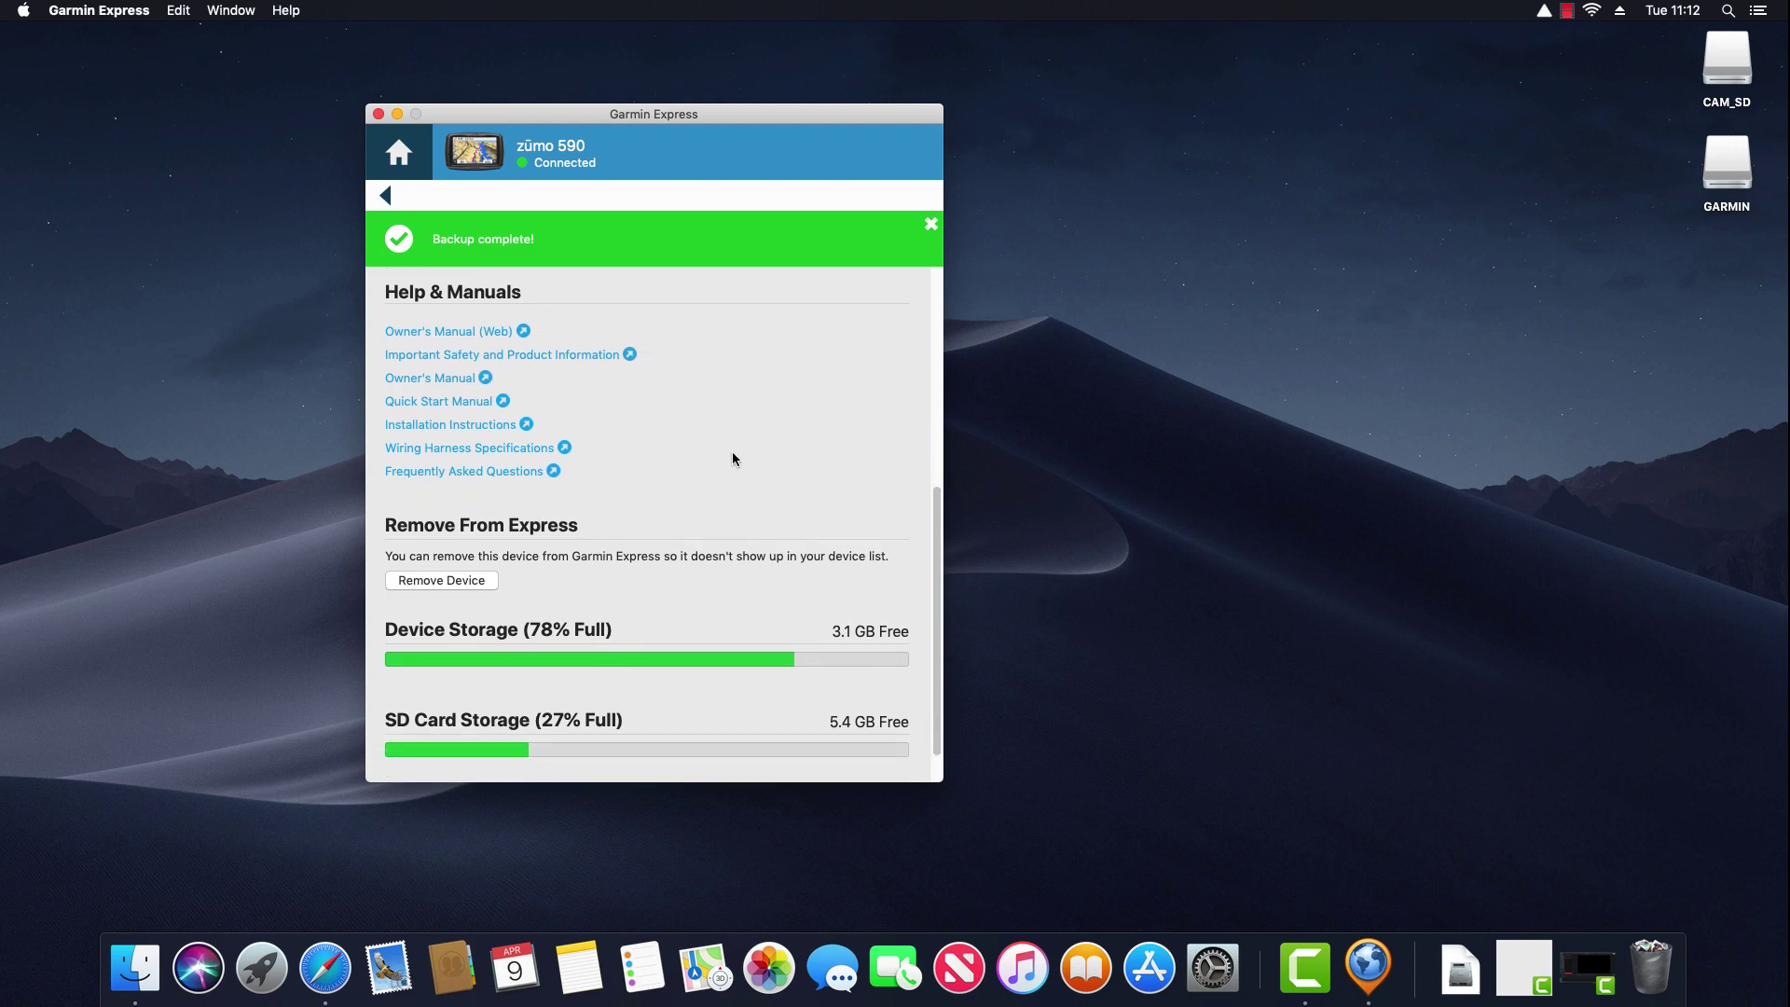
{"action": "left_click", "coordinate": [448, 384]}
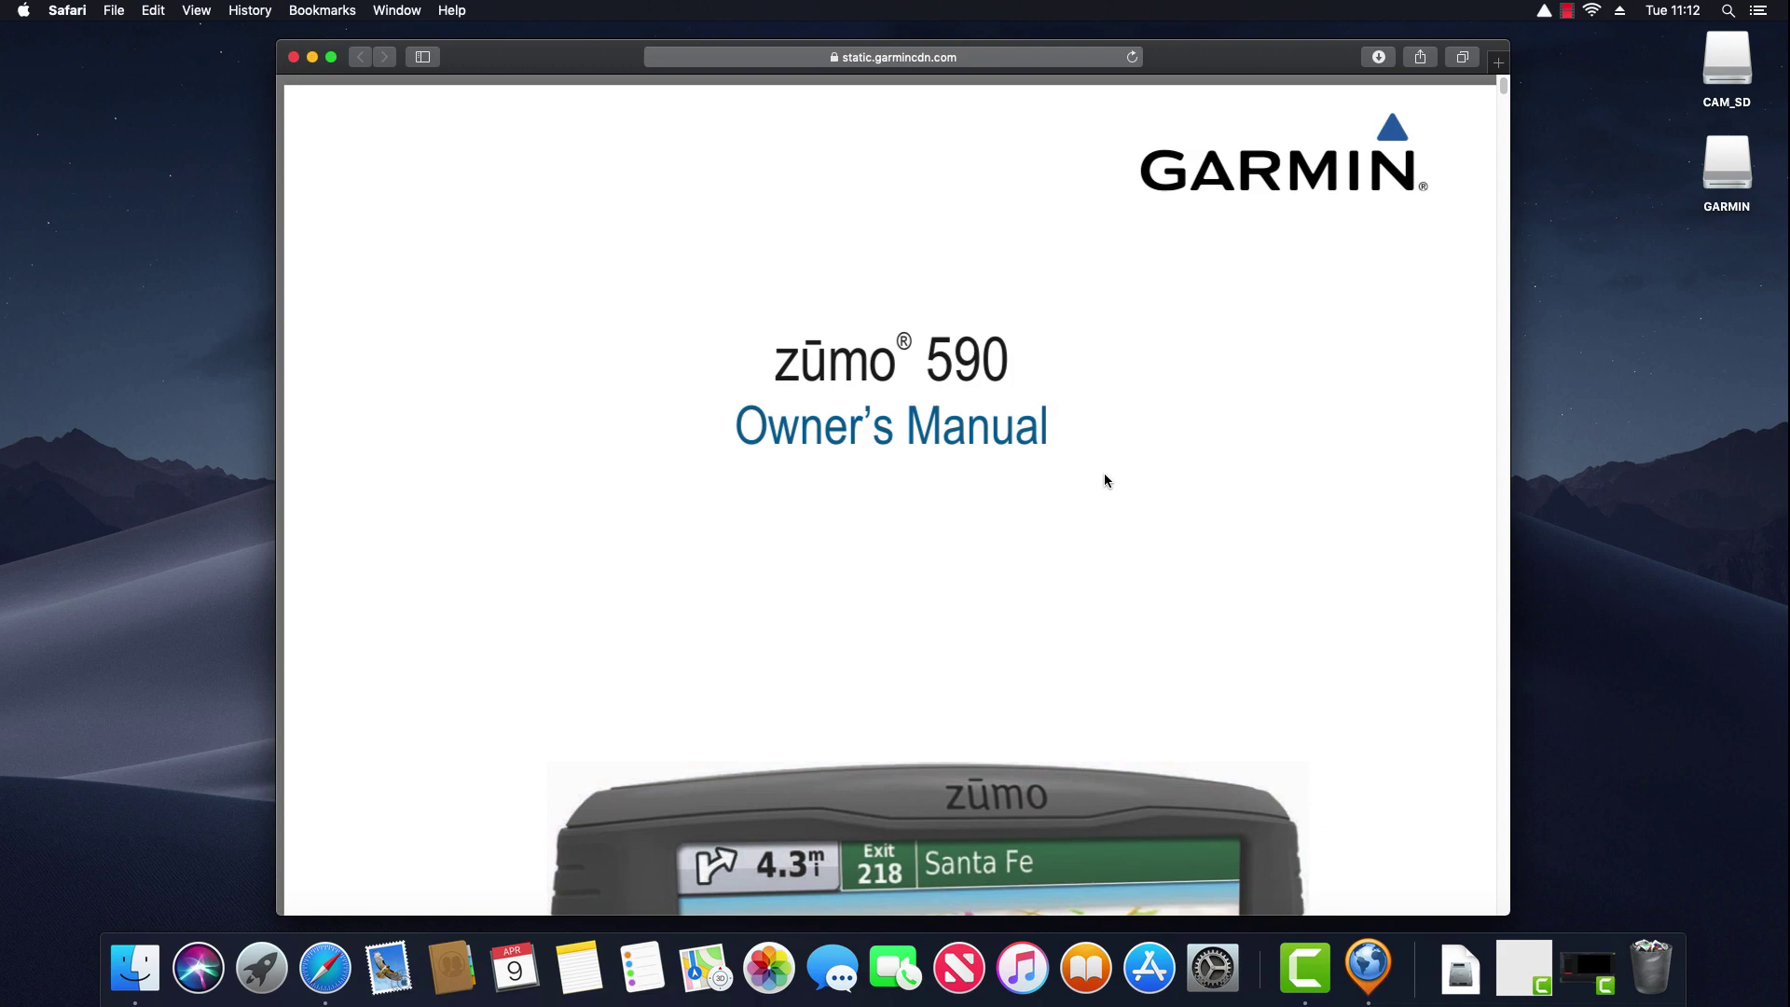
{"action": "scroll", "coordinate": [1104, 473], "scroll_direction": "down", "scroll_amount": 10}
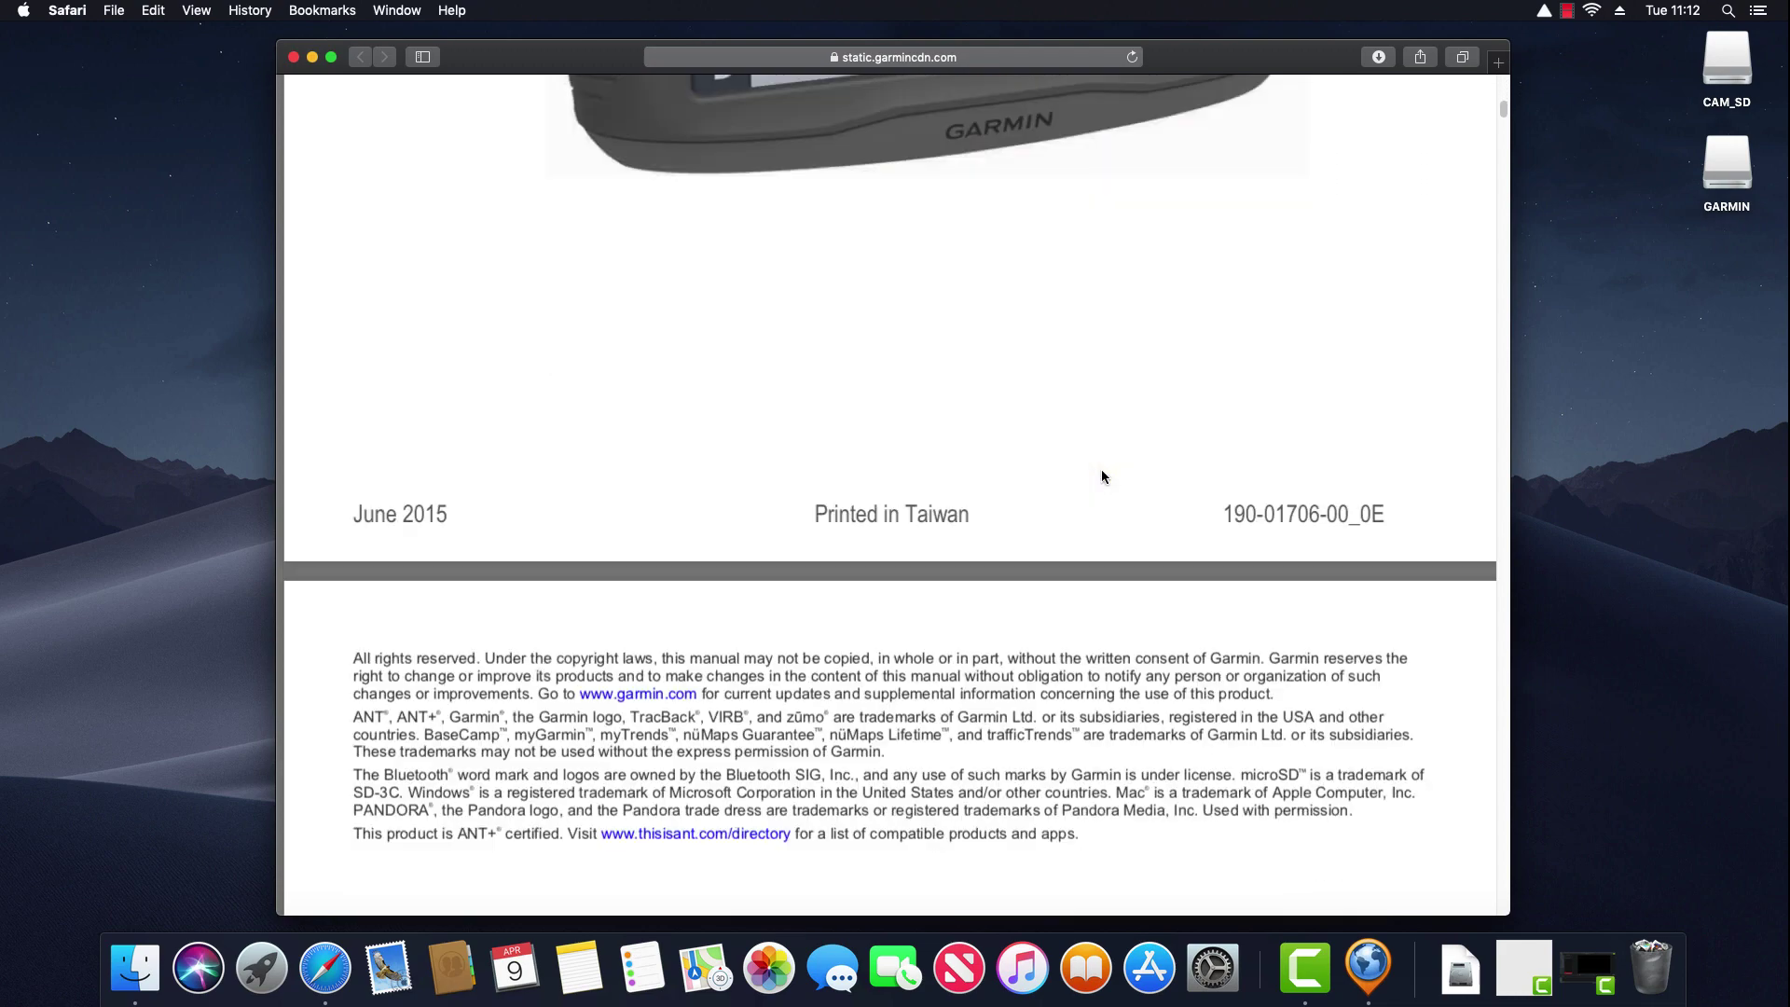
{"action": "scroll", "coordinate": [1102, 471], "scroll_direction": "down", "scroll_amount": 8}
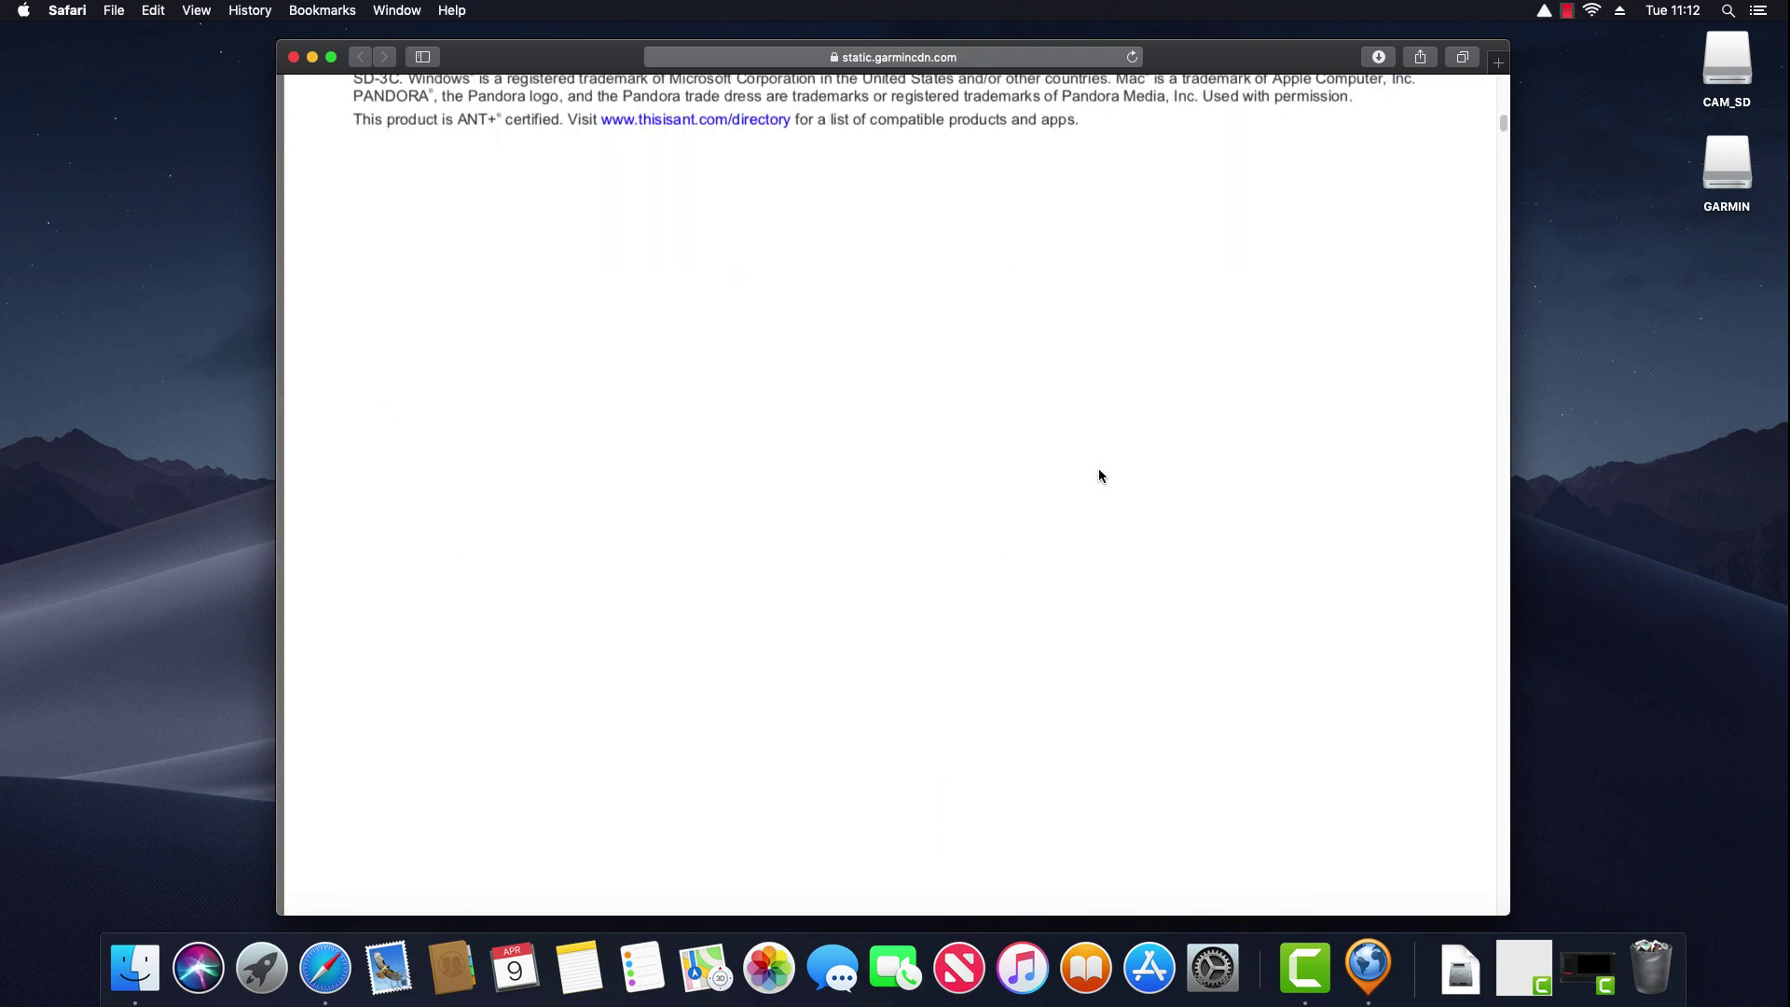
{"action": "scroll", "coordinate": [1098, 471], "scroll_direction": "down", "scroll_amount": 5}
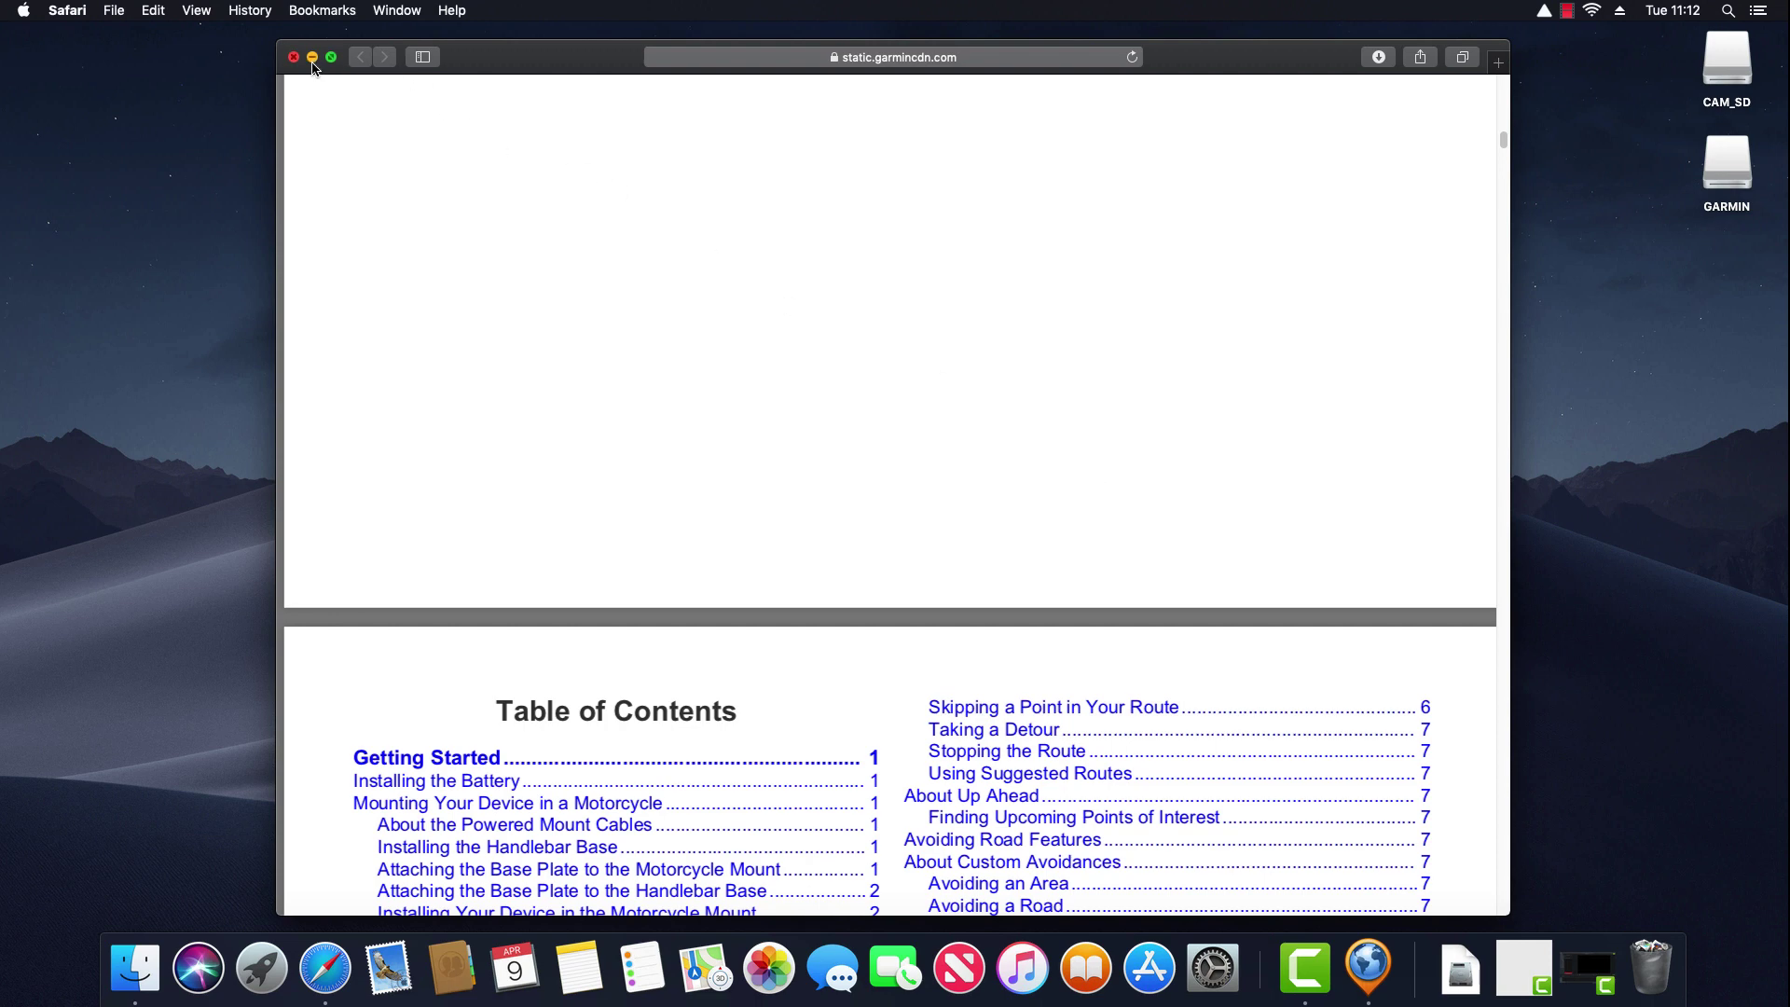
{"action": "left_click", "coordinate": [312, 58]}
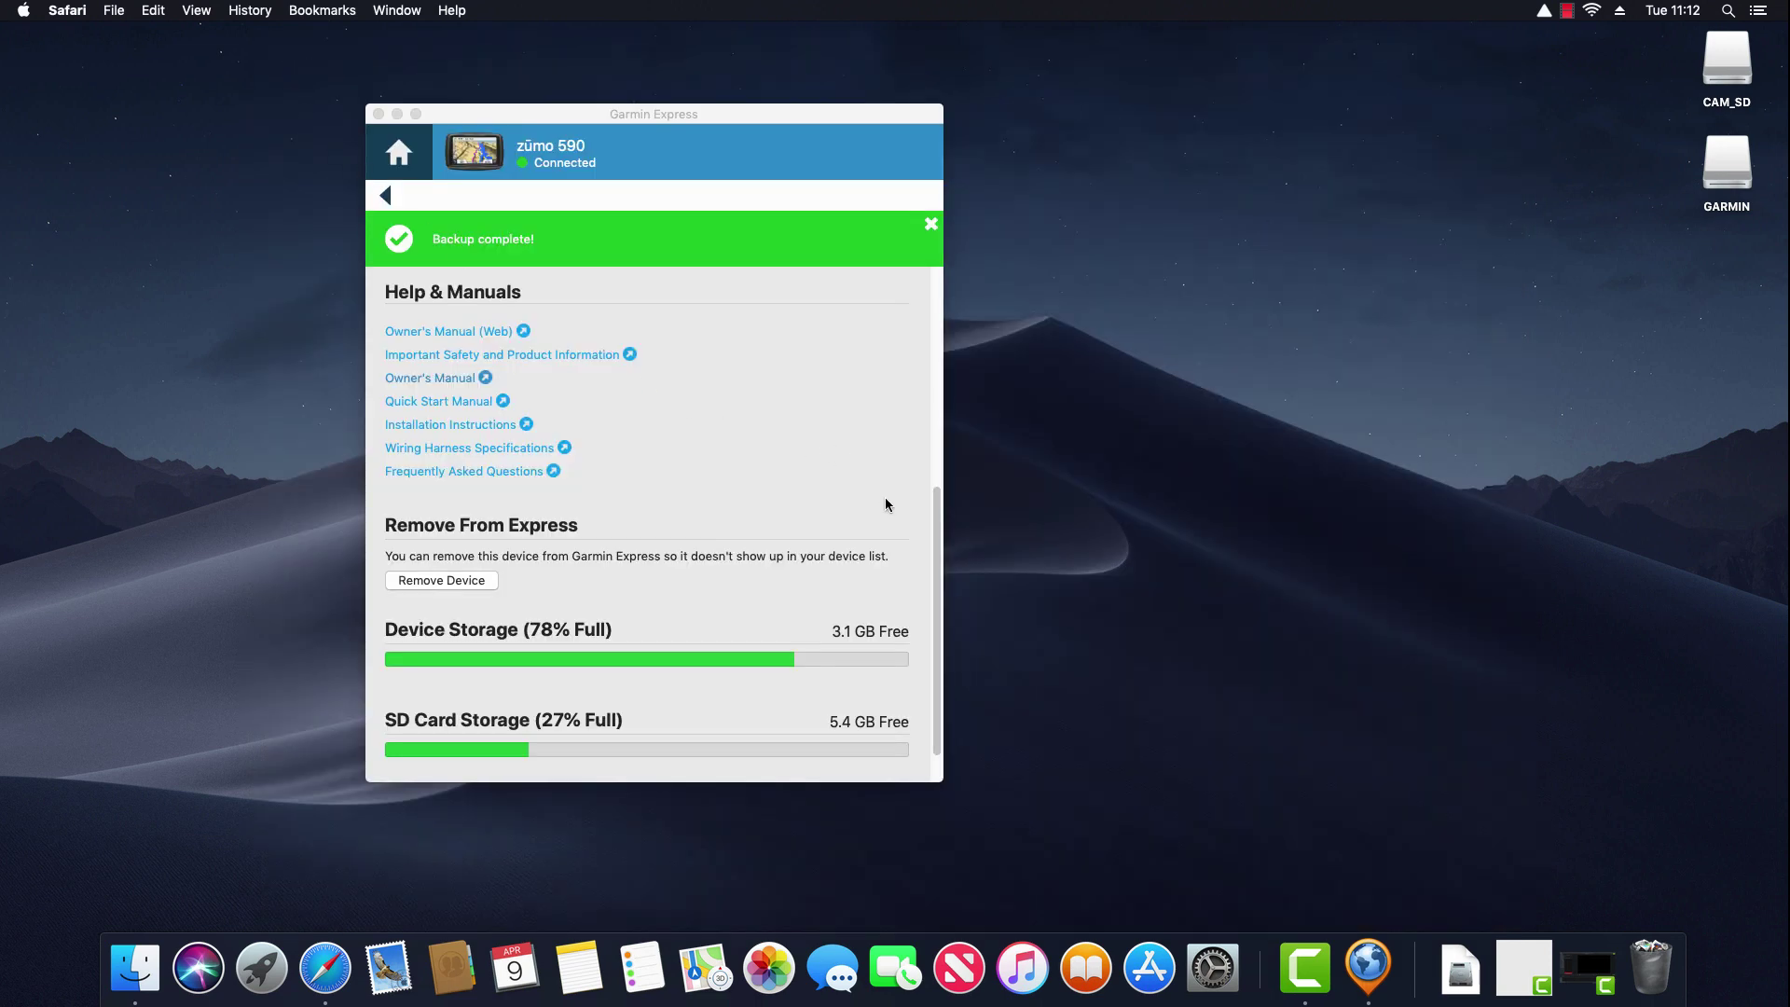
Open the zūmo 590's purchased content and sign in to the Garmin account
{"action": "left_click_drag", "start_coordinate": [937, 568], "coordinate": [937, 592]}
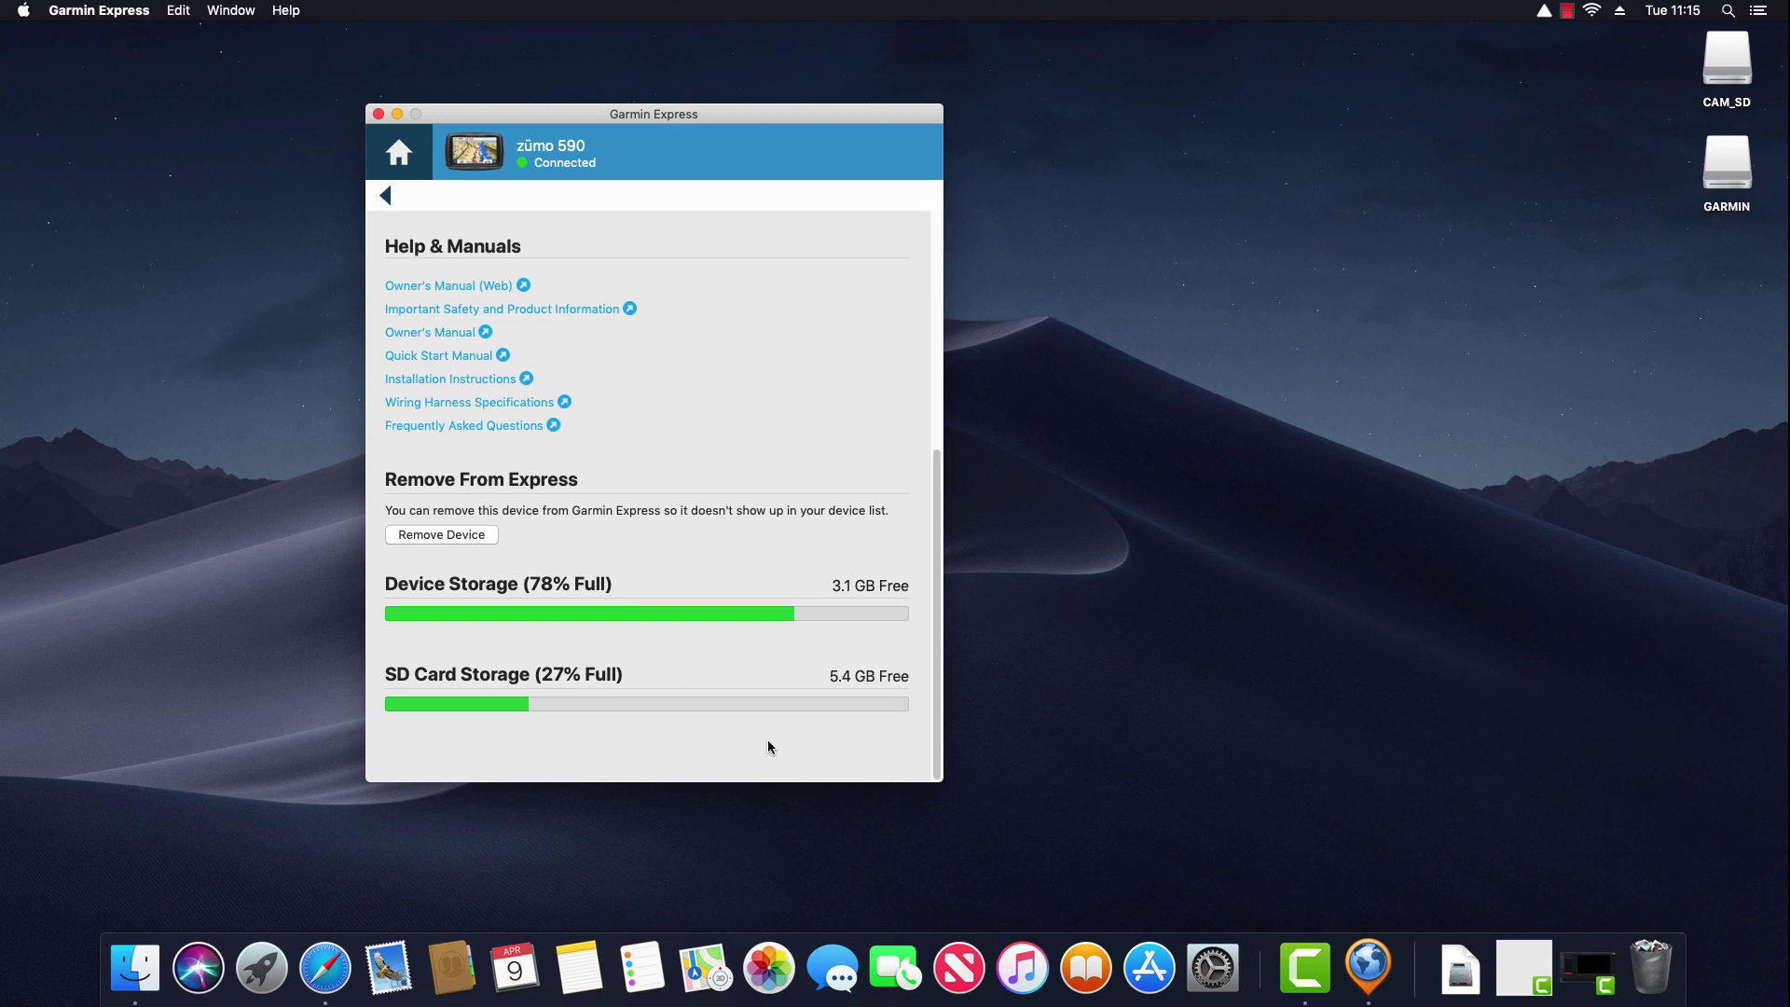
{"action": "scroll", "coordinate": [768, 741], "scroll_direction": "up", "scroll_amount": 5}
{"action": "scroll", "coordinate": [766, 741], "scroll_direction": "up", "scroll_amount": 5}
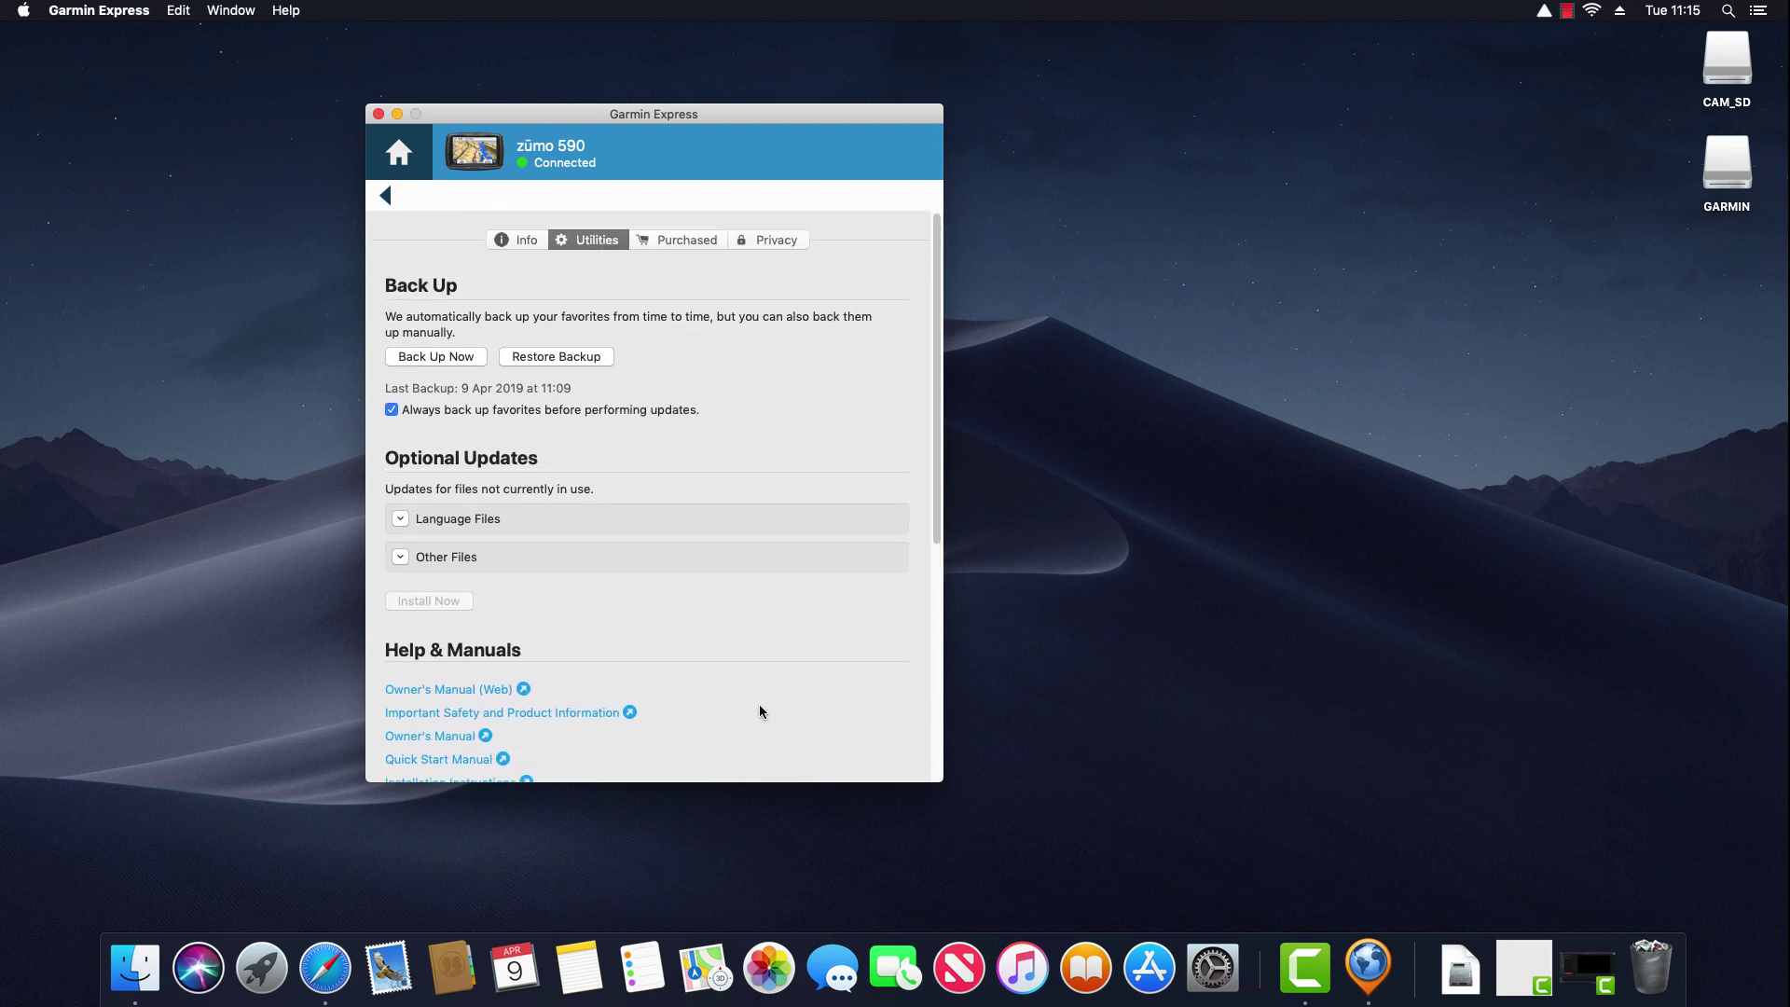
{"action": "left_click", "coordinate": [692, 240]}
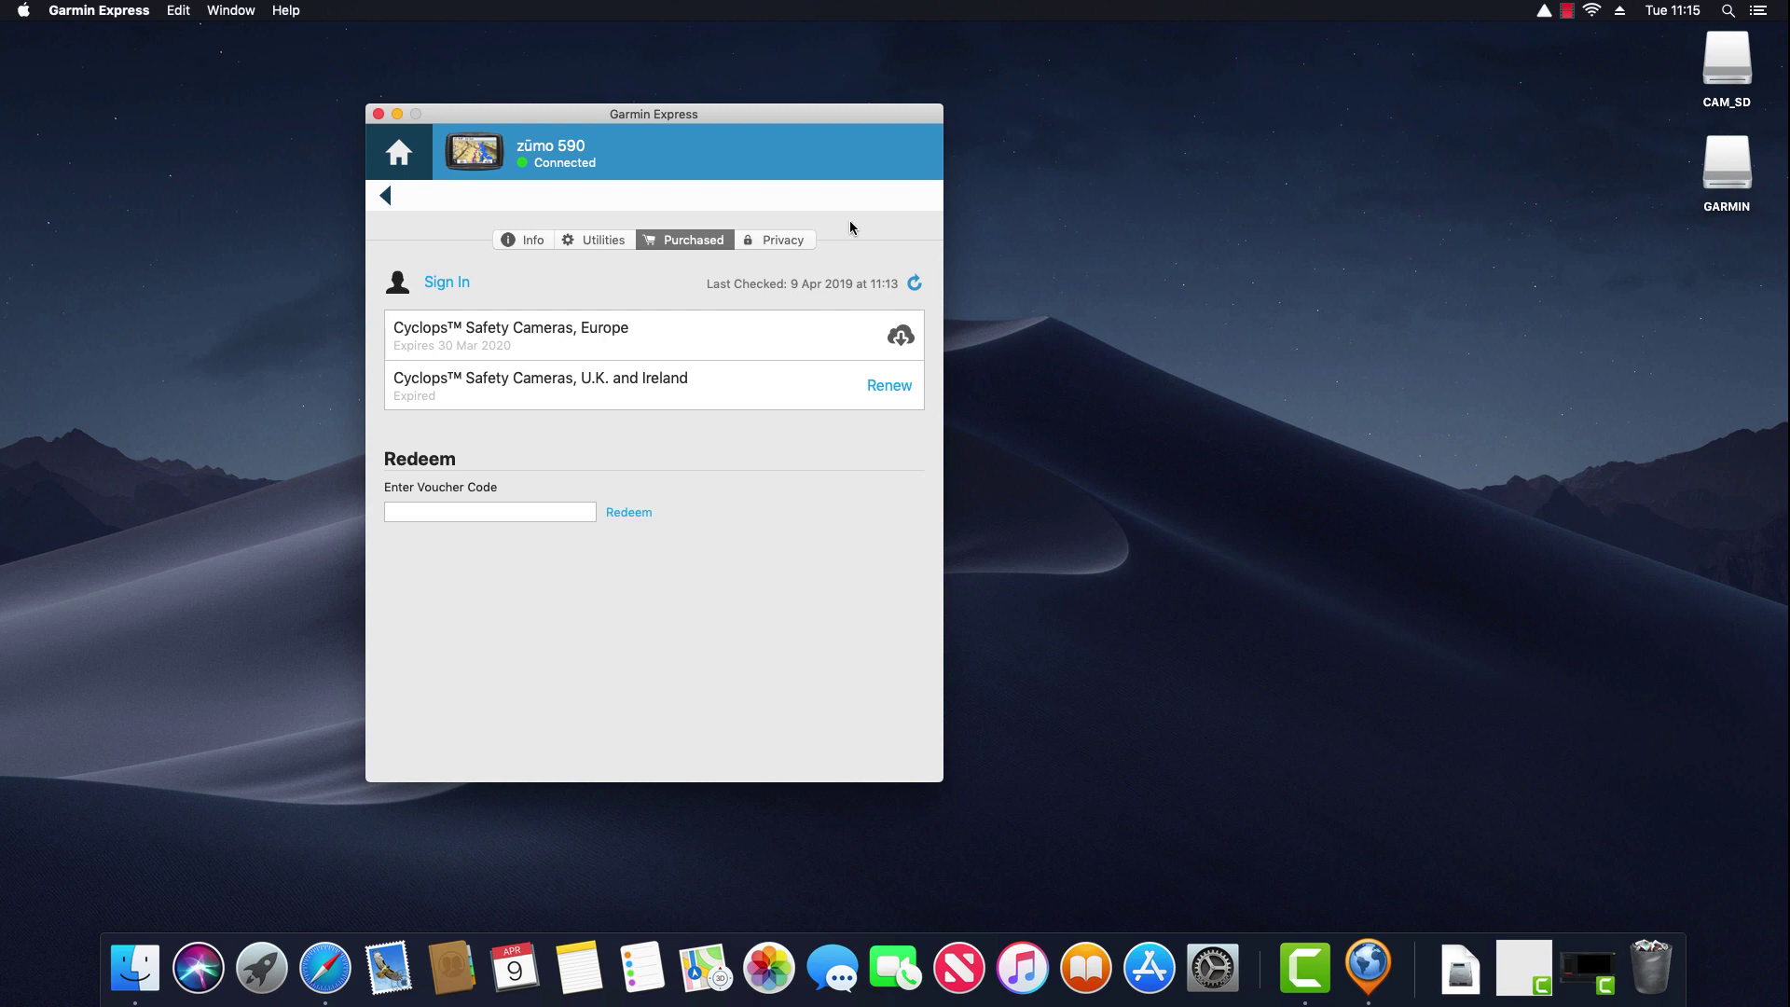
{"action": "left_click", "coordinate": [447, 284]}
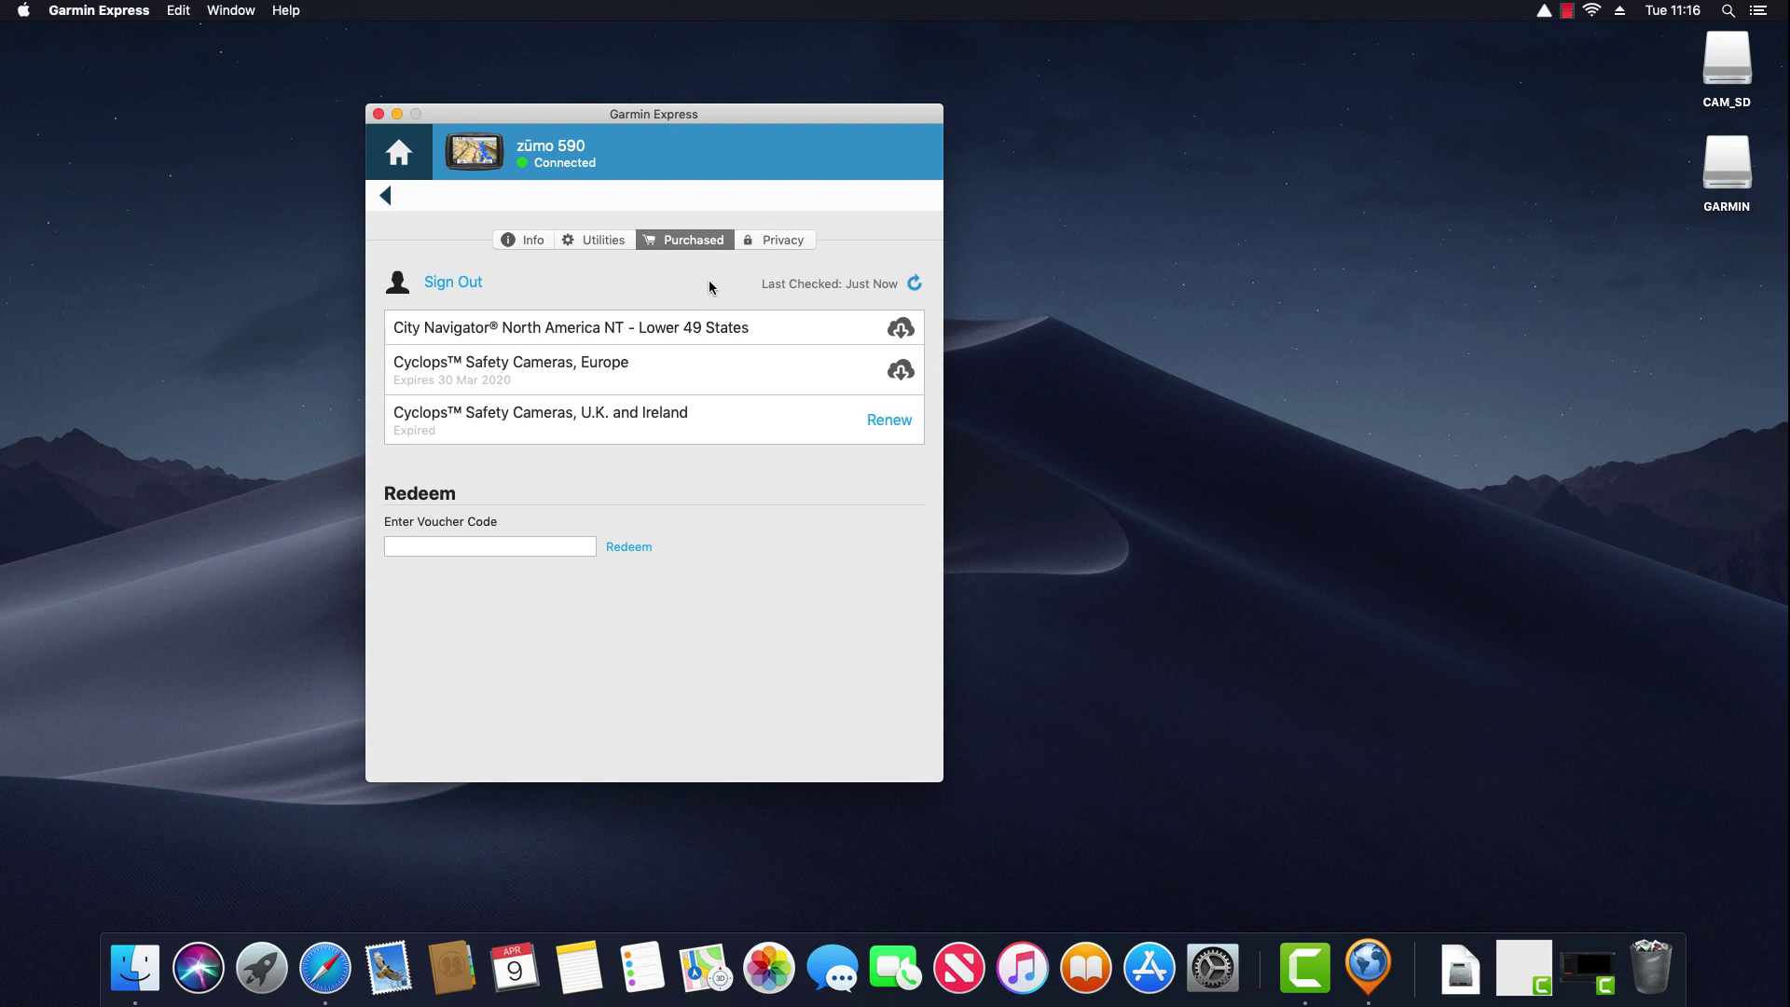
Review the Garmin account's personal data page and its data management options from the privacy settings, closing the page when done
{"action": "left_click", "coordinate": [789, 241]}
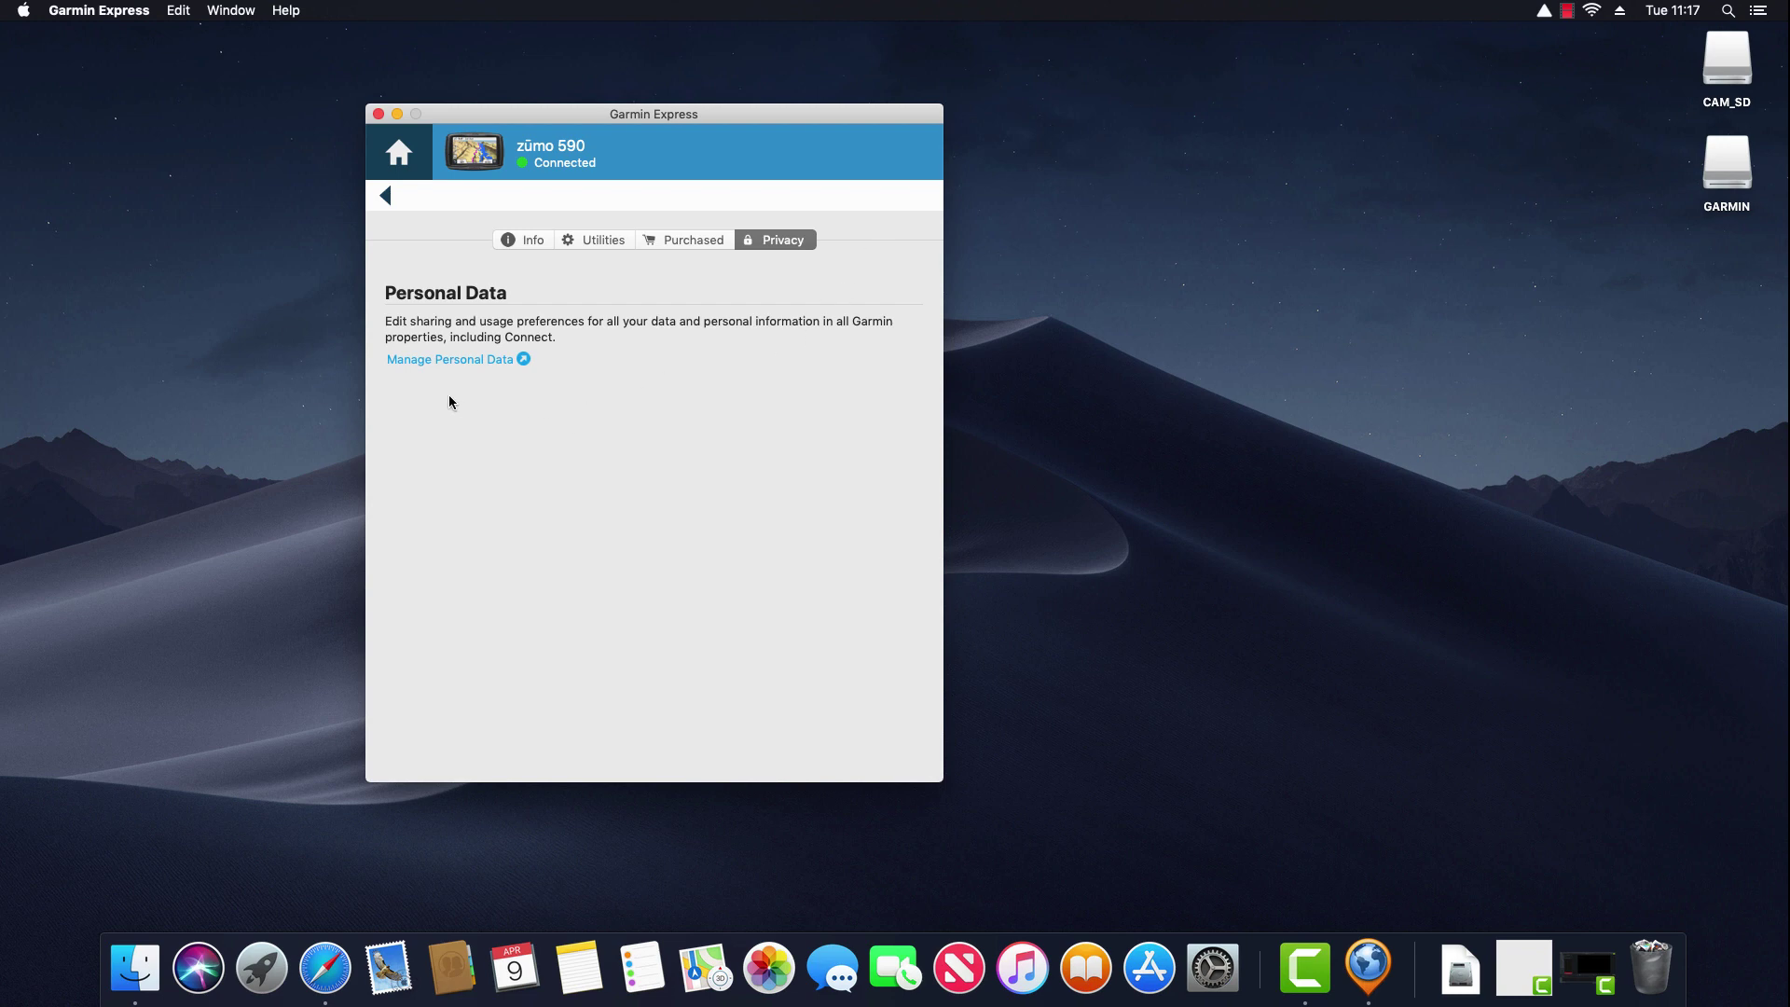
{"action": "left_click", "coordinate": [455, 358]}
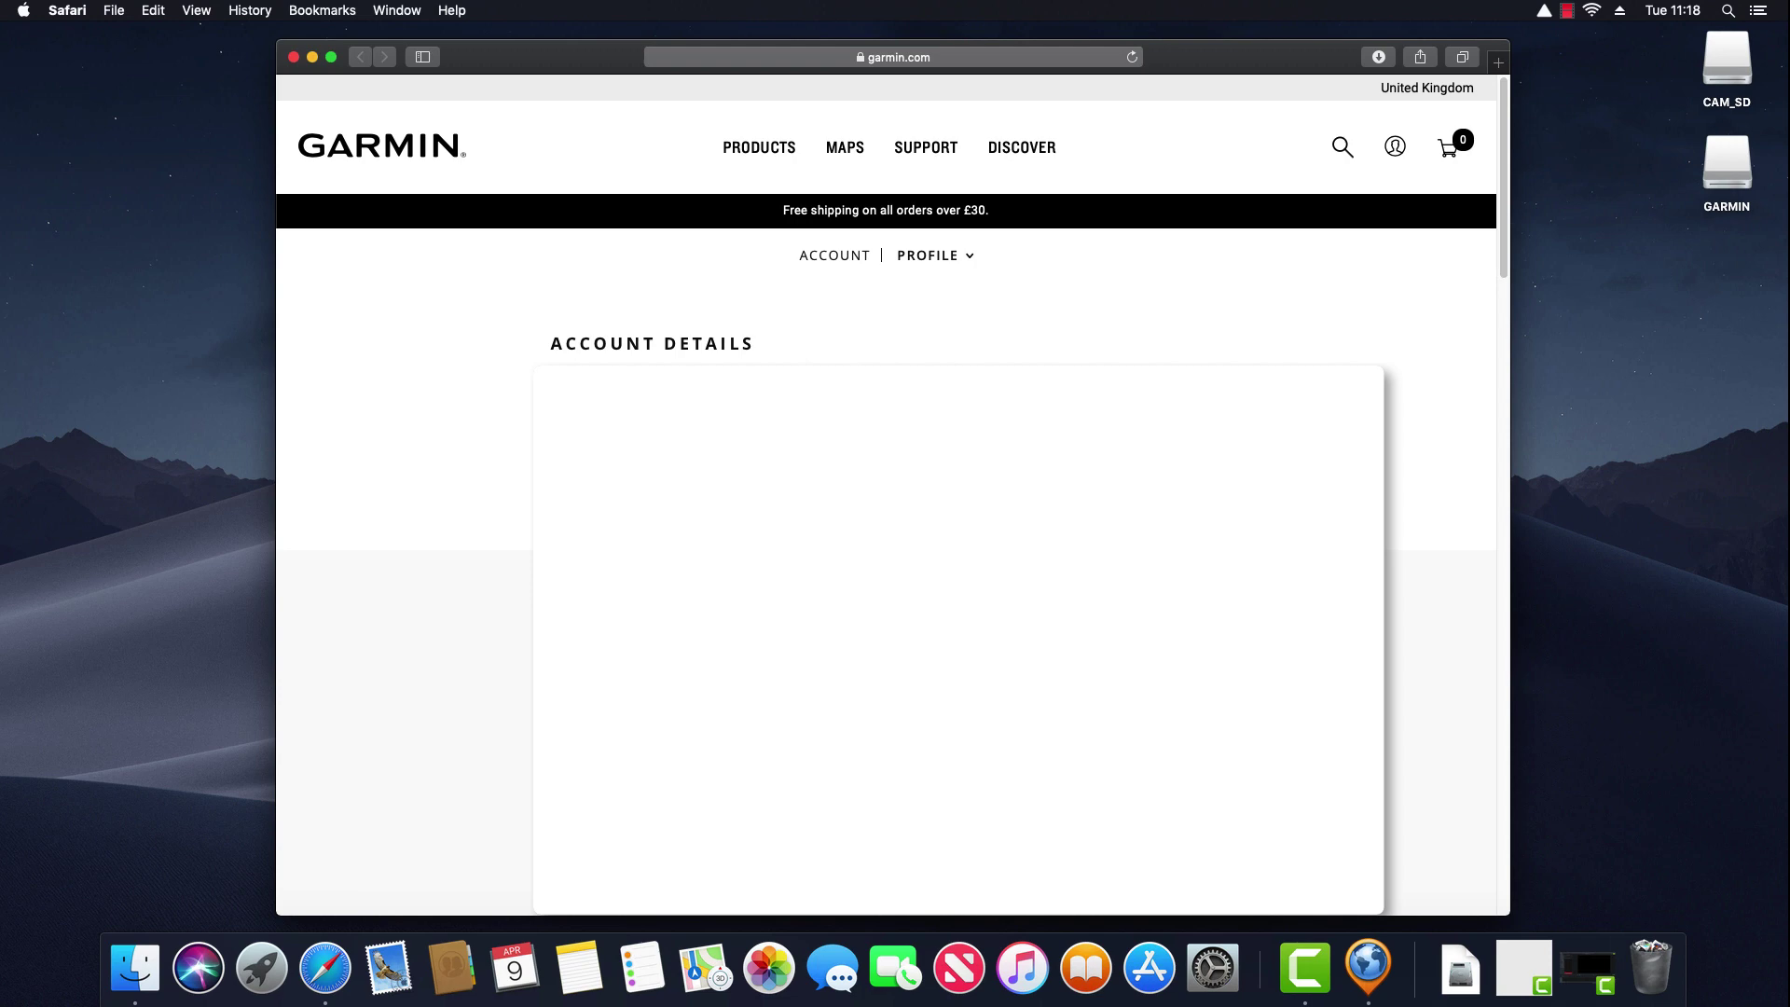
{"action": "scroll", "coordinate": [807, 303], "scroll_direction": "down", "scroll_amount": 10}
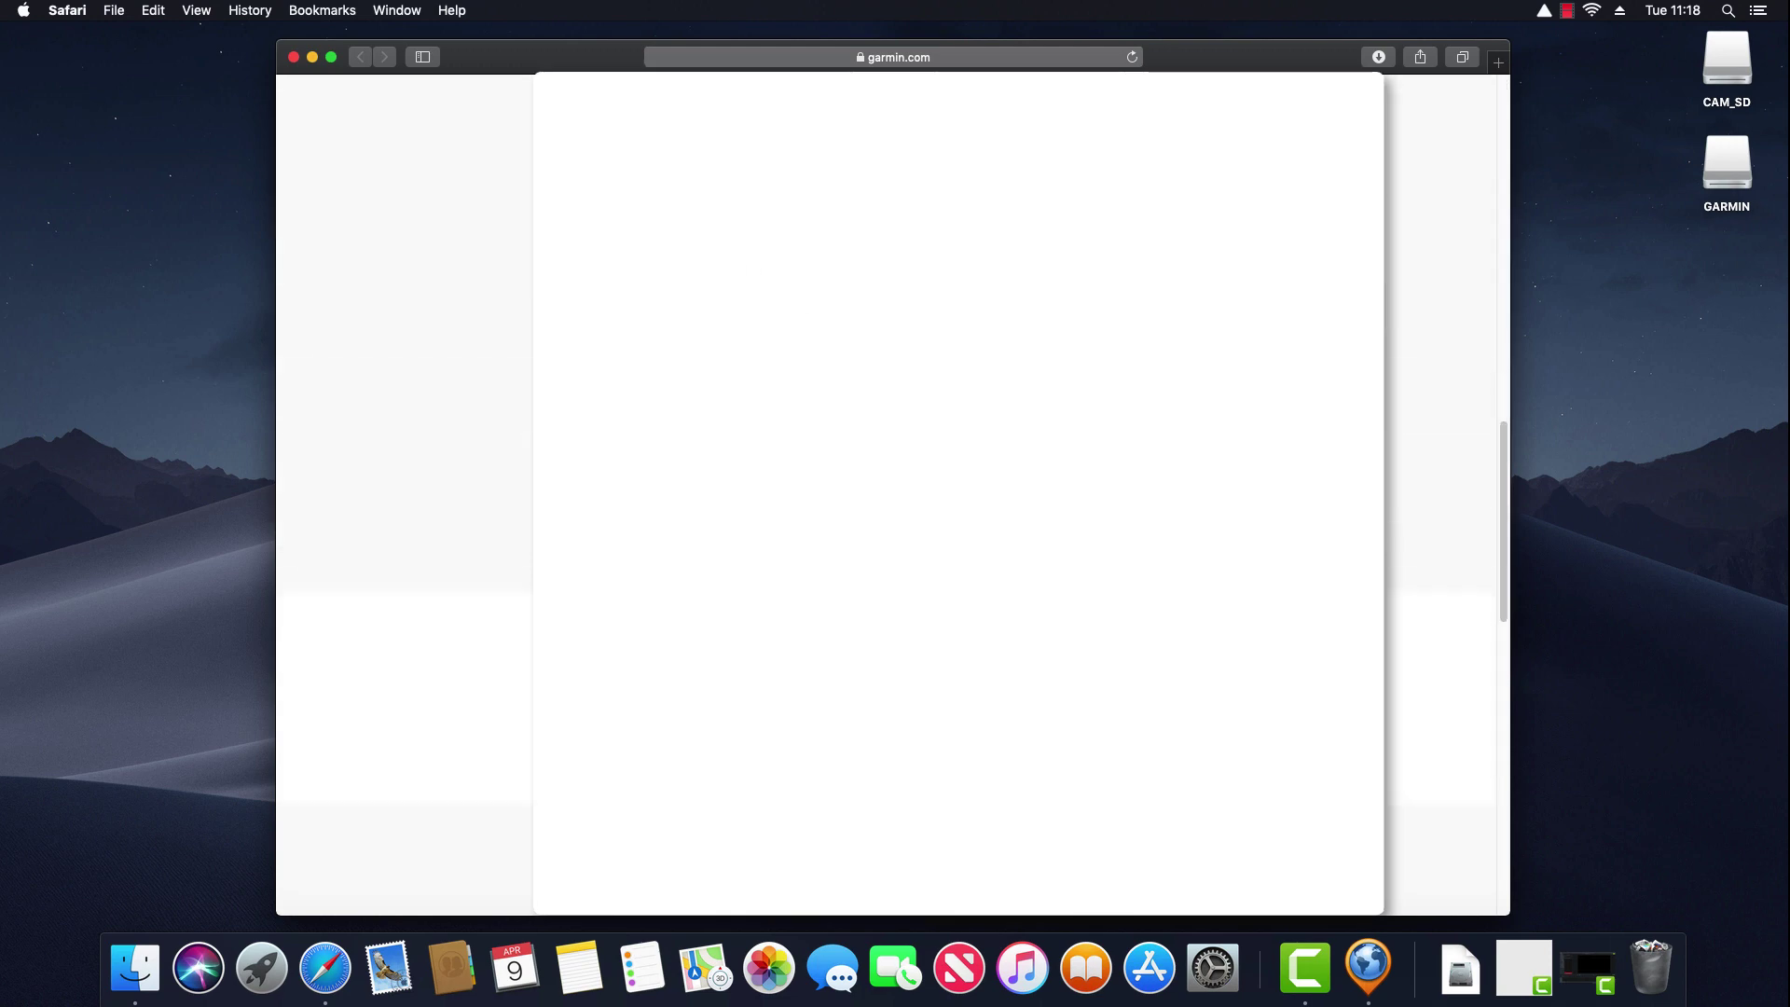
{"action": "scroll", "coordinate": [735, 491], "scroll_direction": "down", "scroll_amount": 5}
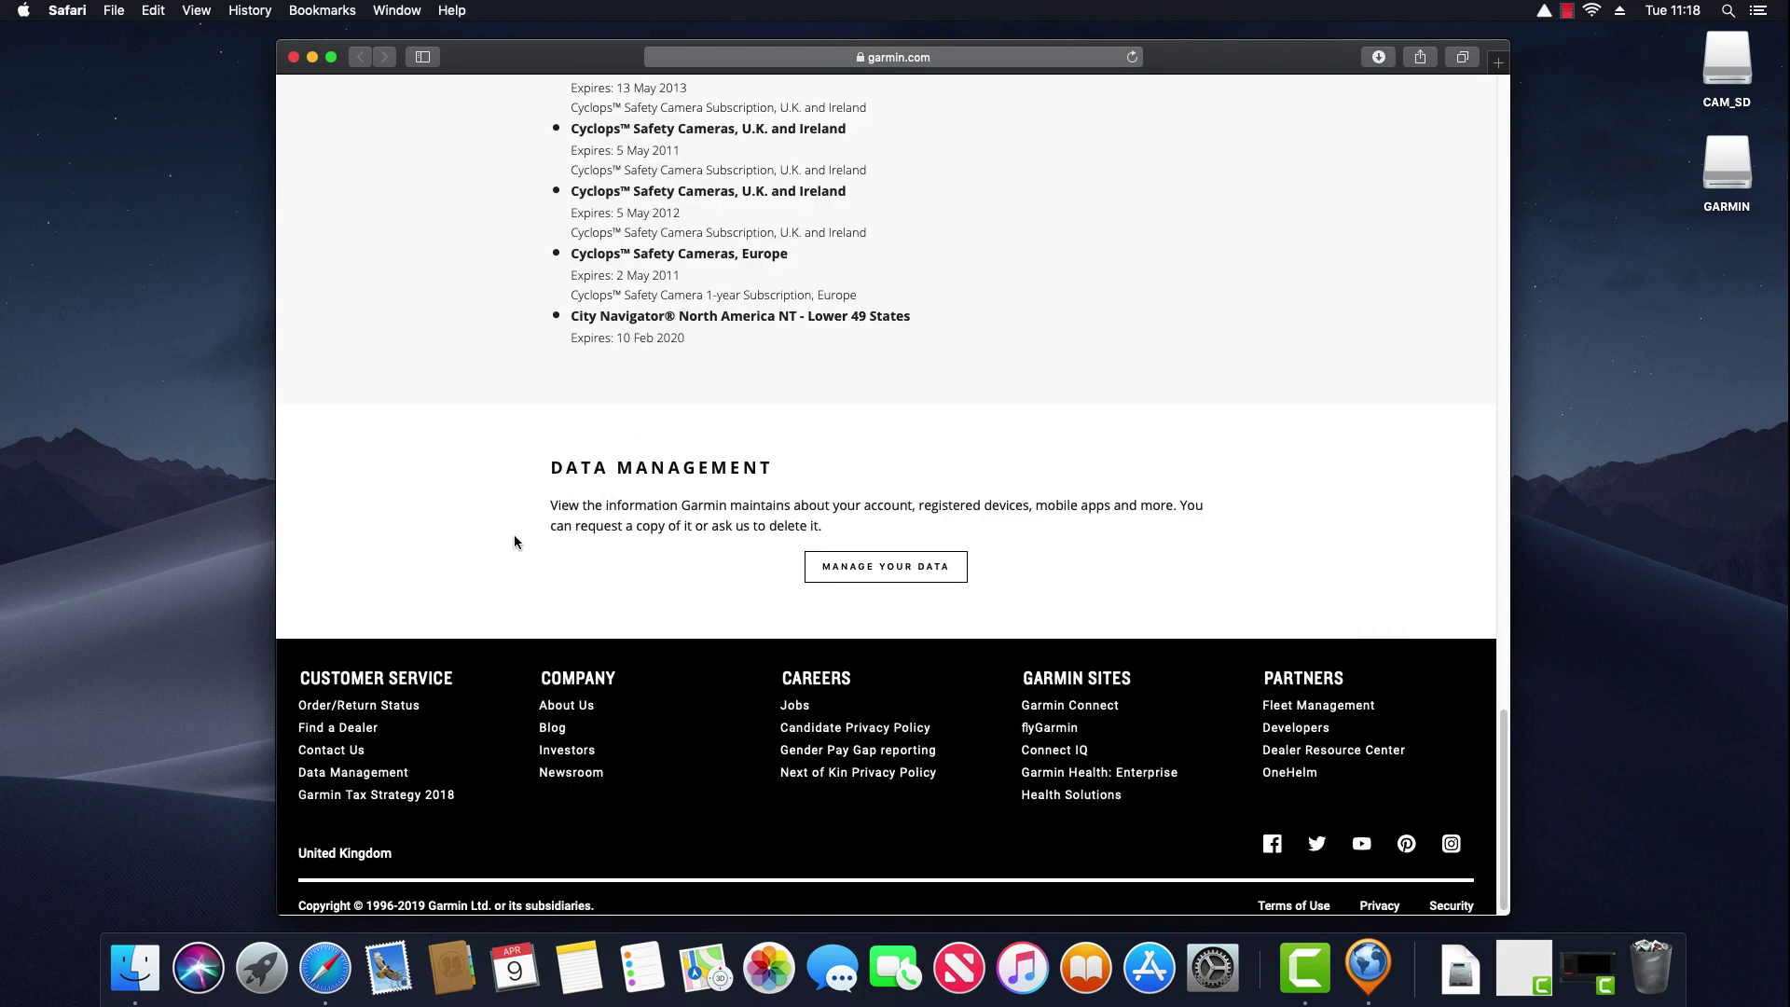
{"action": "scroll", "coordinate": [513, 541], "scroll_direction": "down", "scroll_amount": 1}
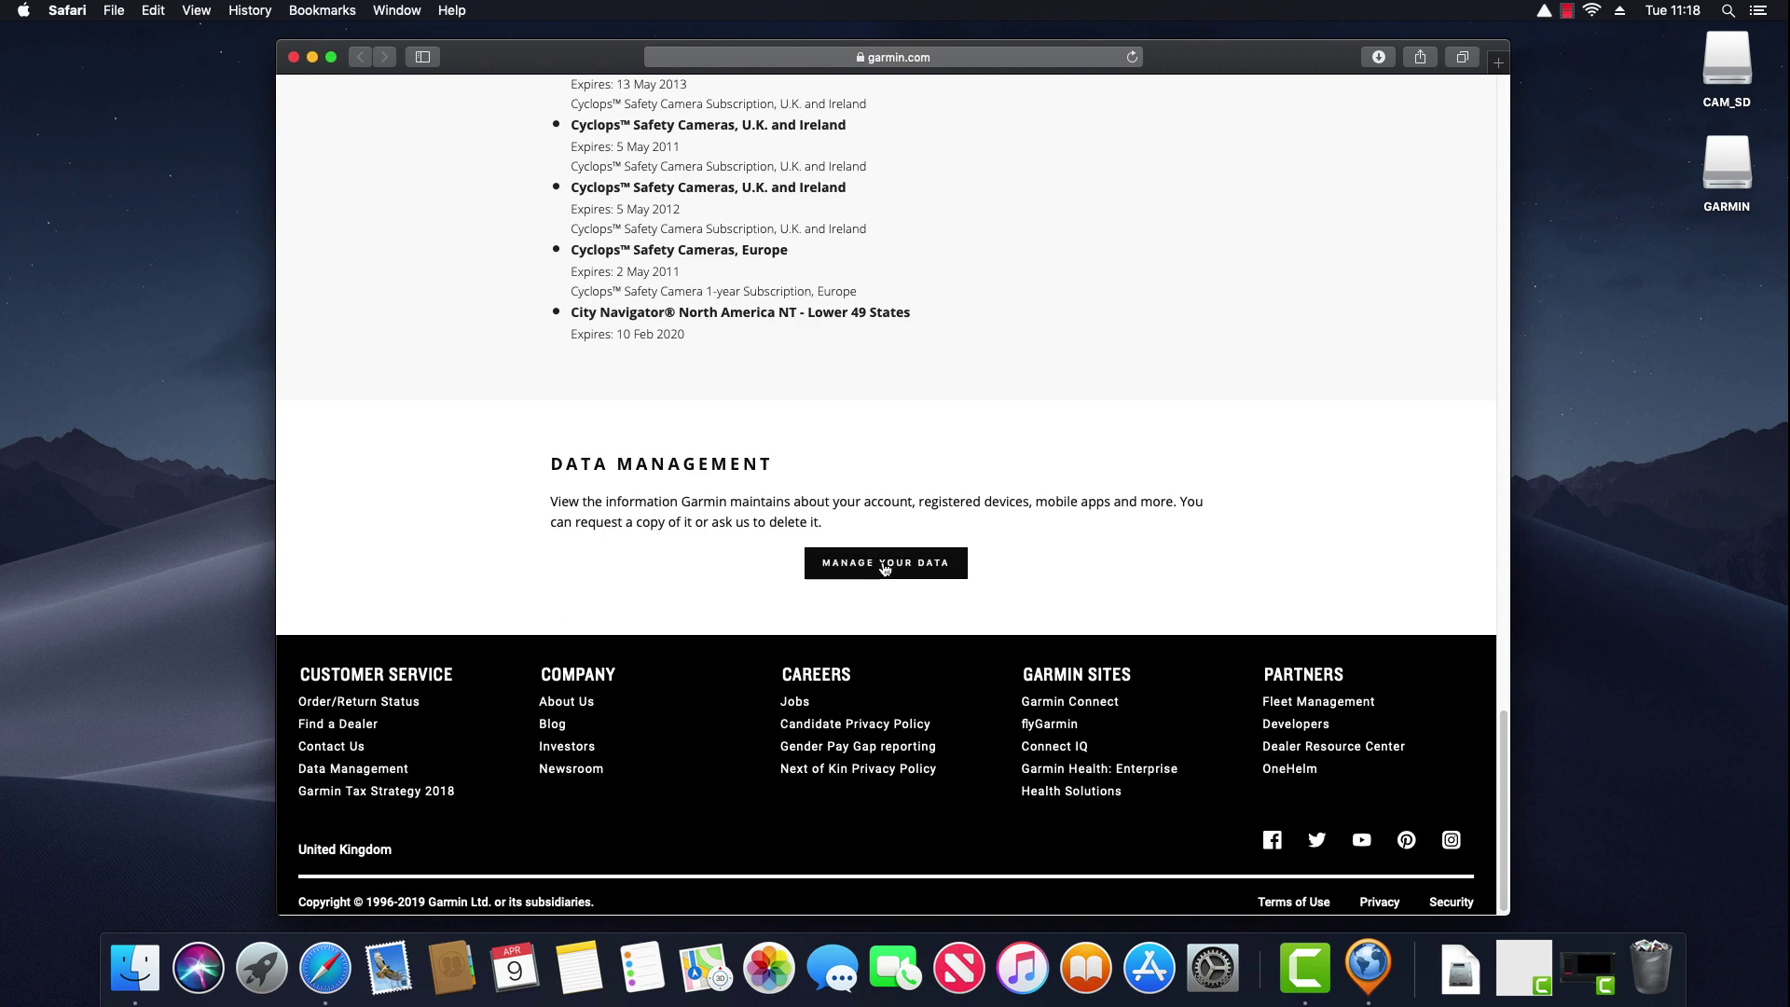
{"action": "left_click", "coordinate": [884, 565]}
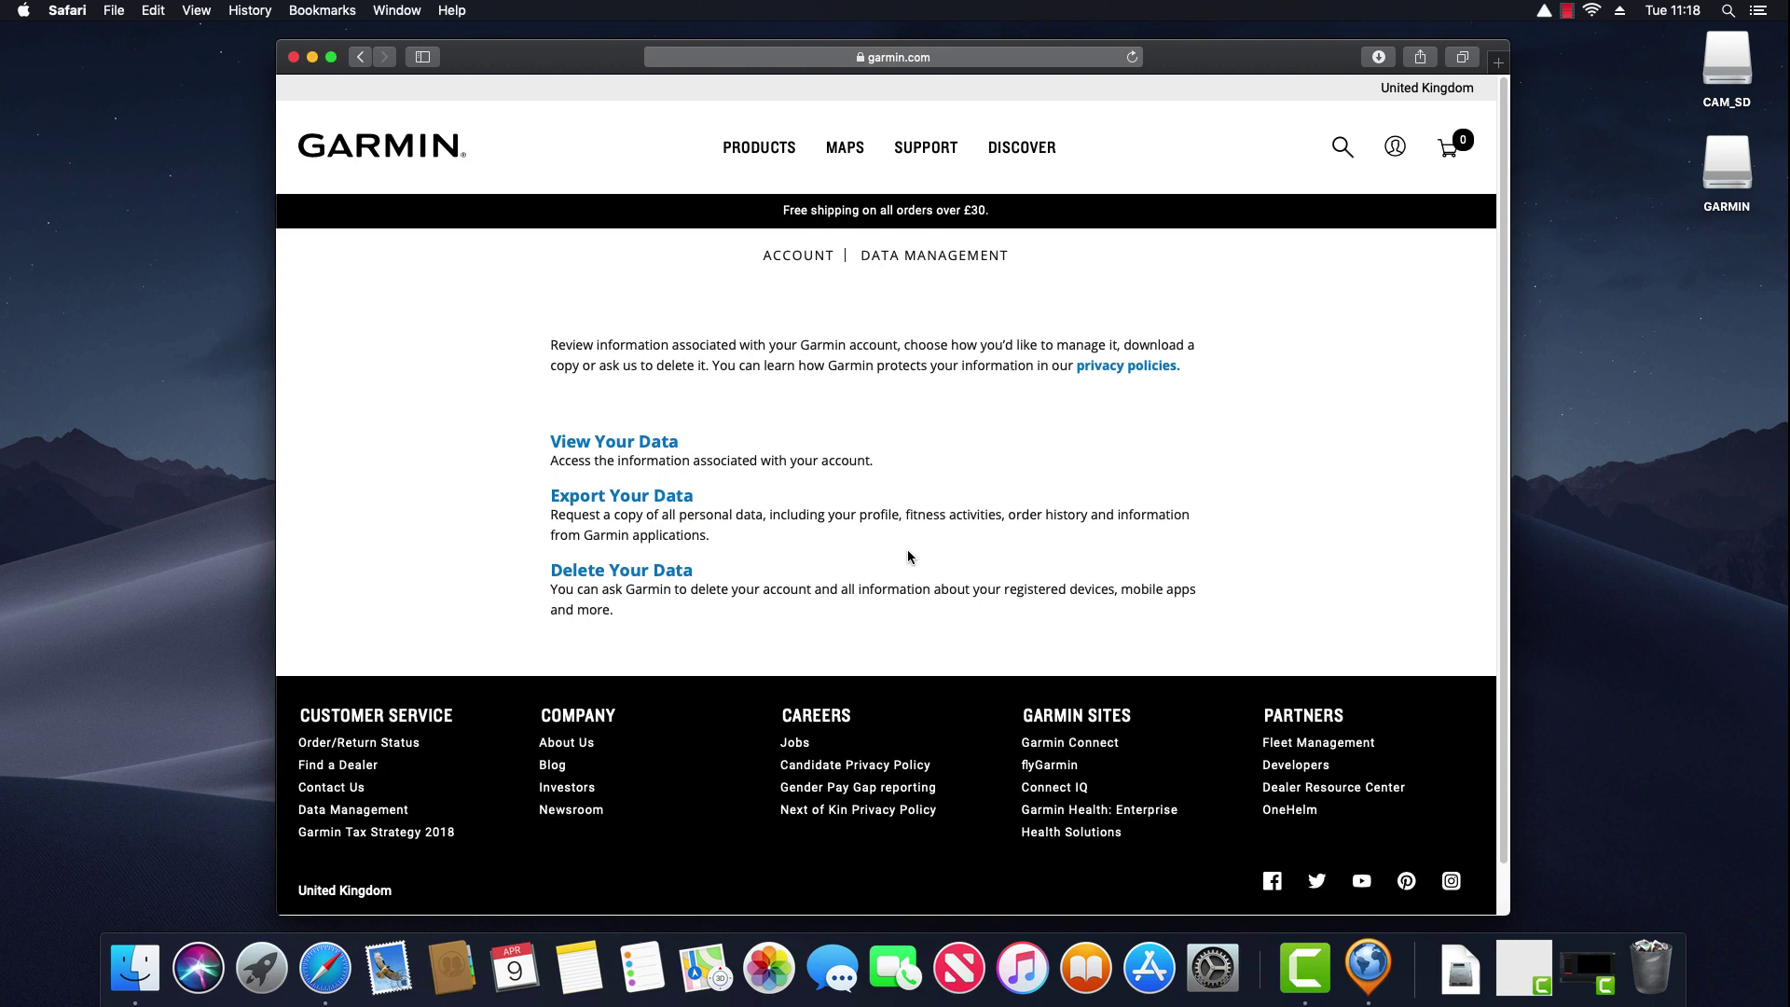
{"action": "left_click", "coordinate": [294, 57]}
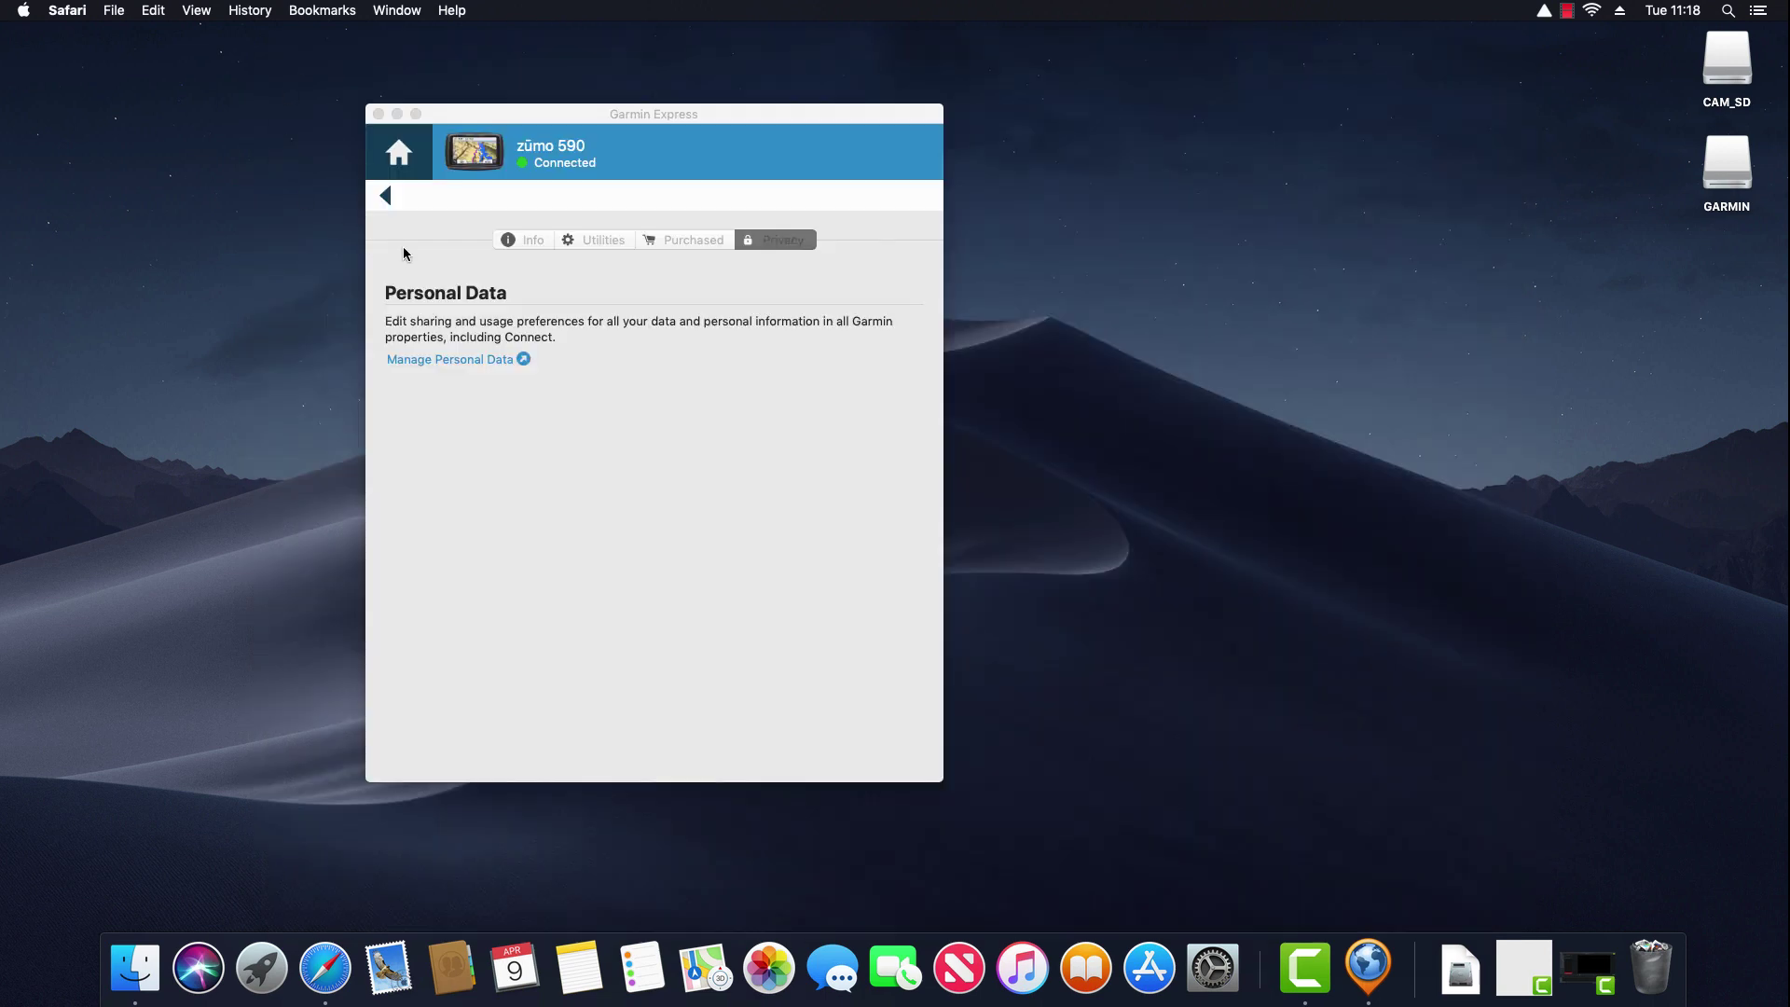
Return to the zūmo 590's overview and open its store with United Kingdom as the location for prices and payment options
{"action": "left_click", "coordinate": [386, 198]}
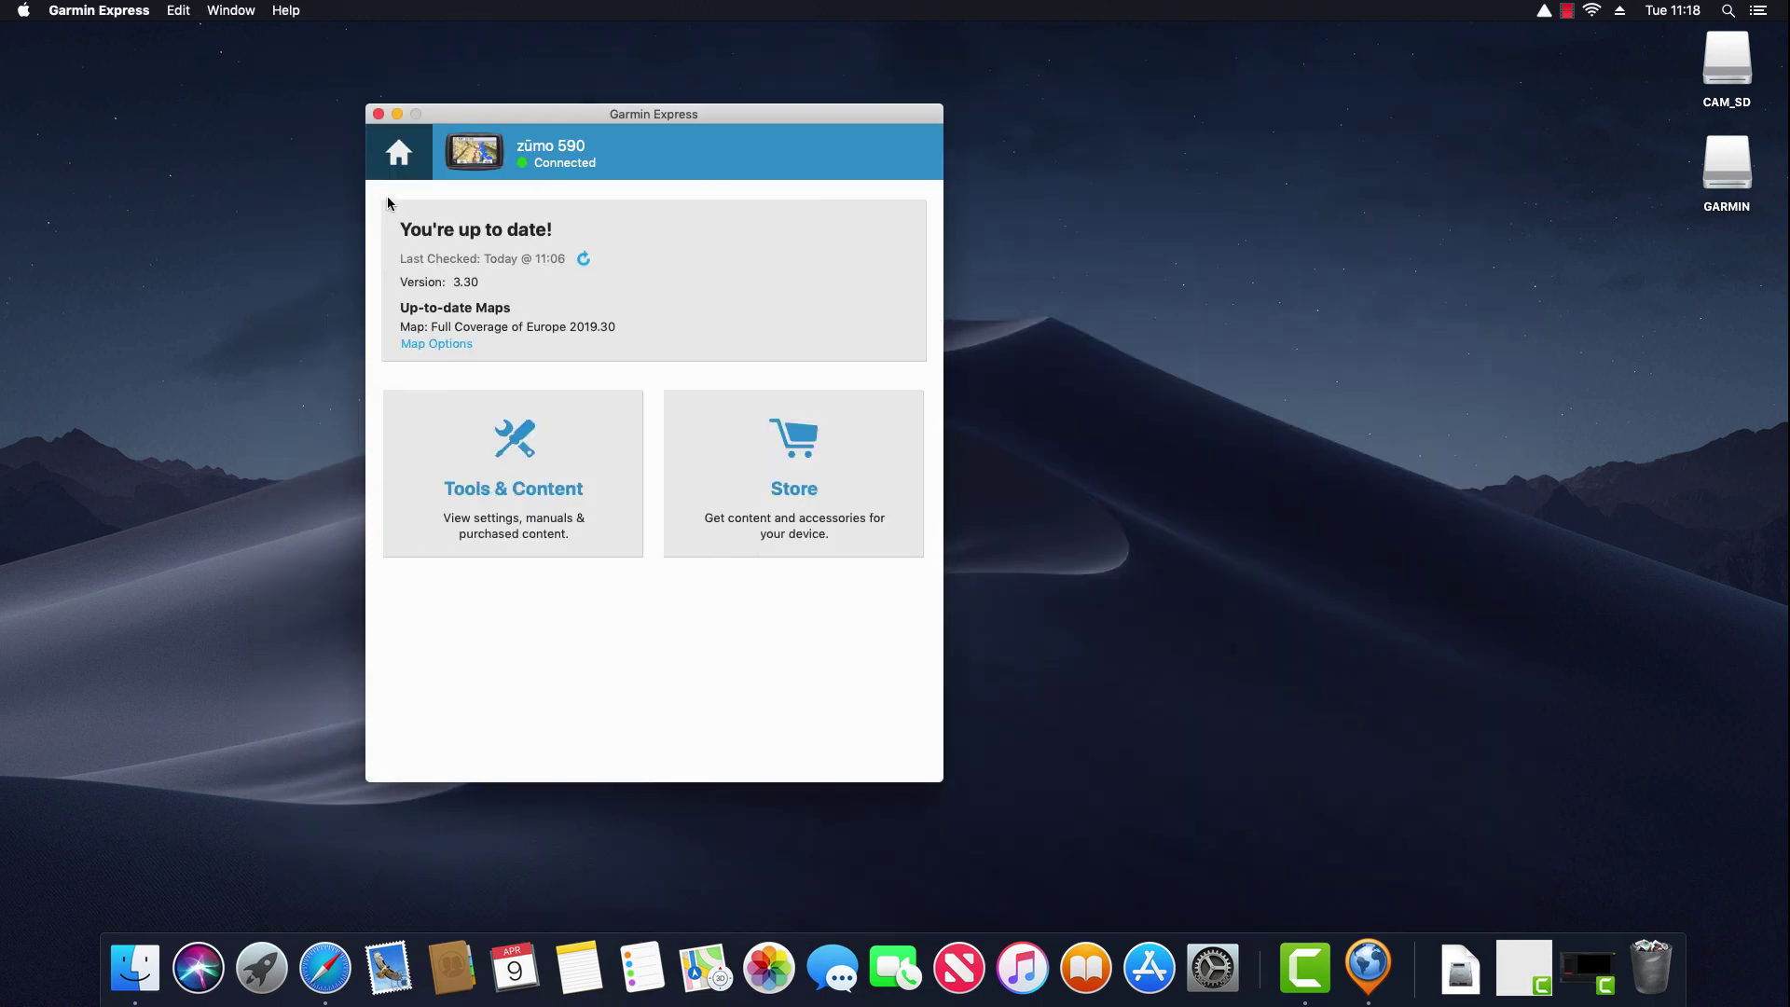
{"action": "left_click", "coordinate": [879, 444]}
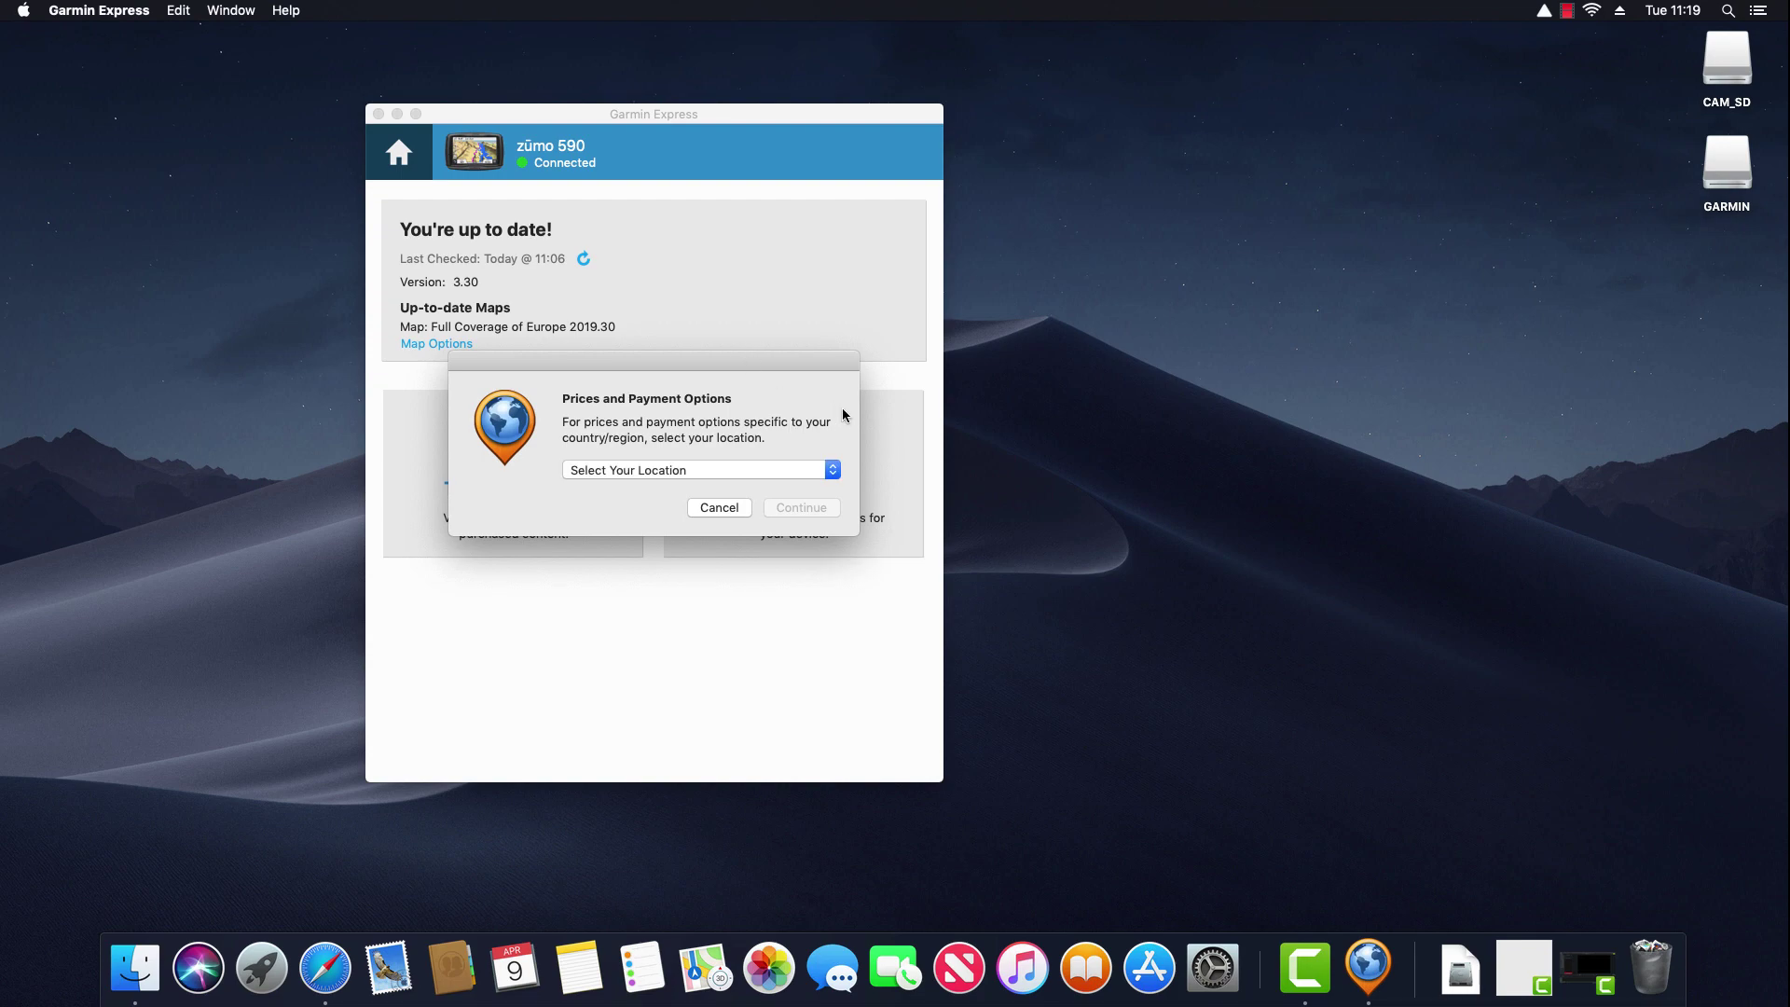
{"action": "left_click", "coordinate": [828, 472]}
{"action": "scroll", "coordinate": [742, 606], "scroll_direction": "down", "scroll_amount": 10}
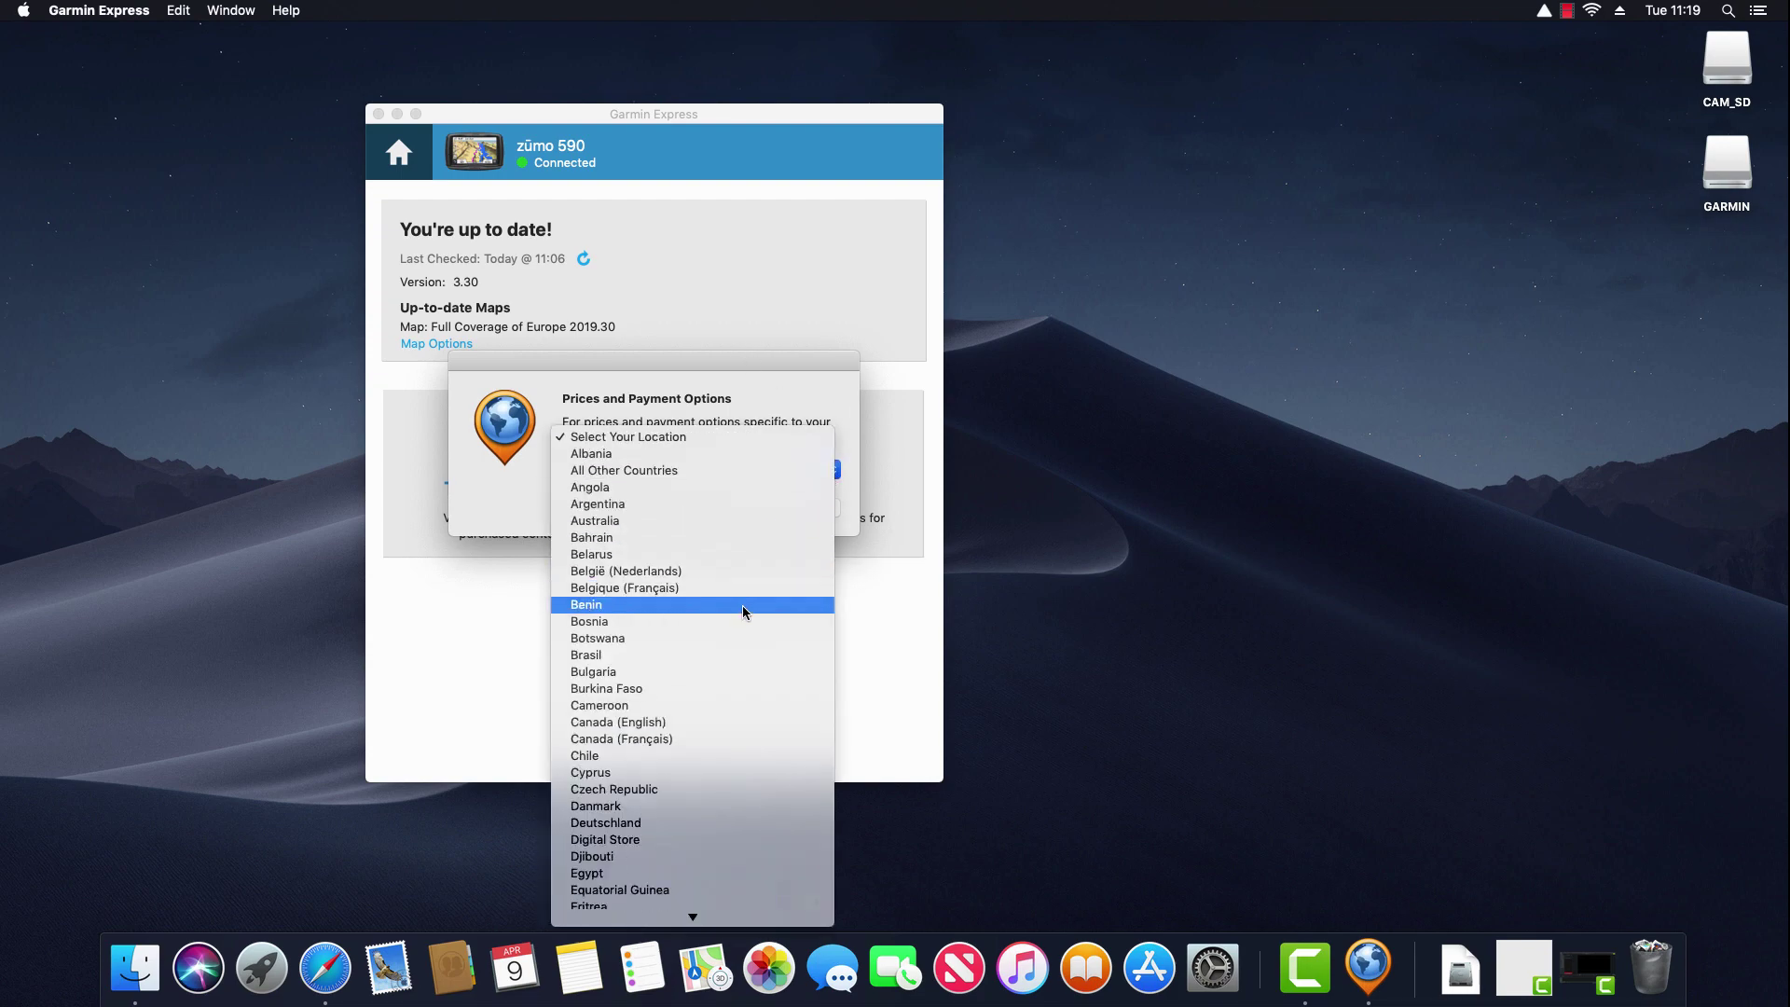
{"action": "scroll", "coordinate": [714, 709], "scroll_direction": "down", "scroll_amount": 3}
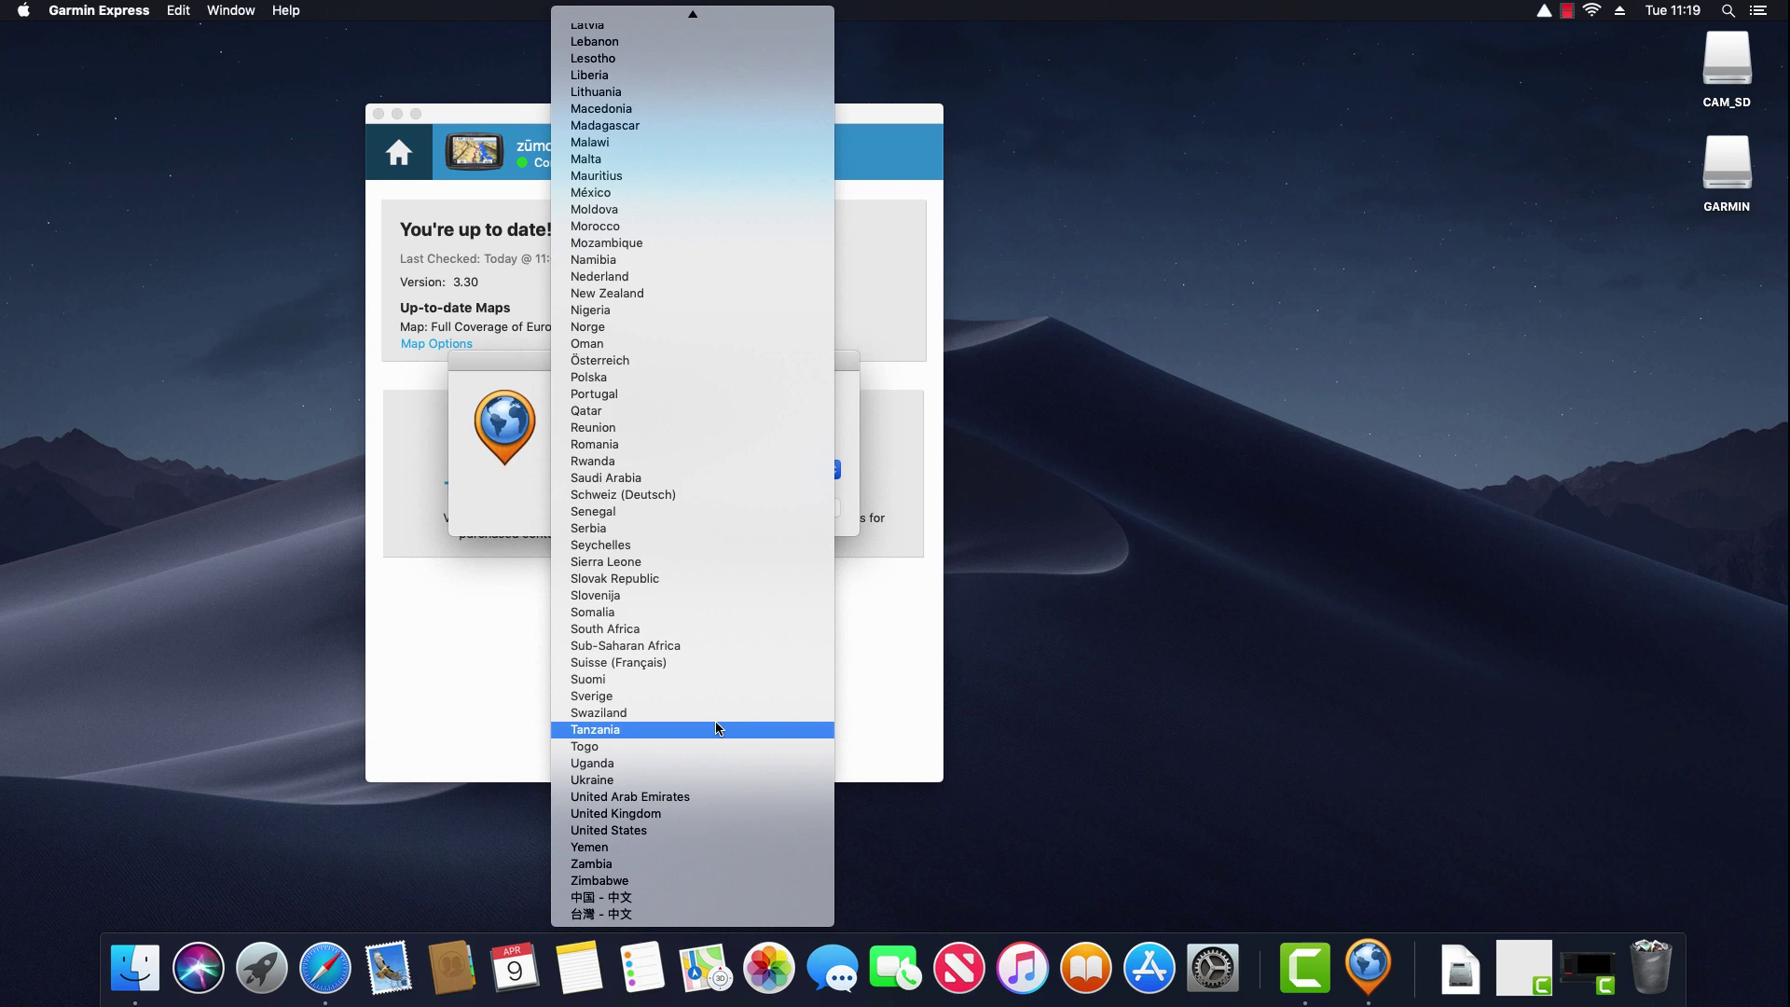
{"action": "left_click", "coordinate": [725, 814]}
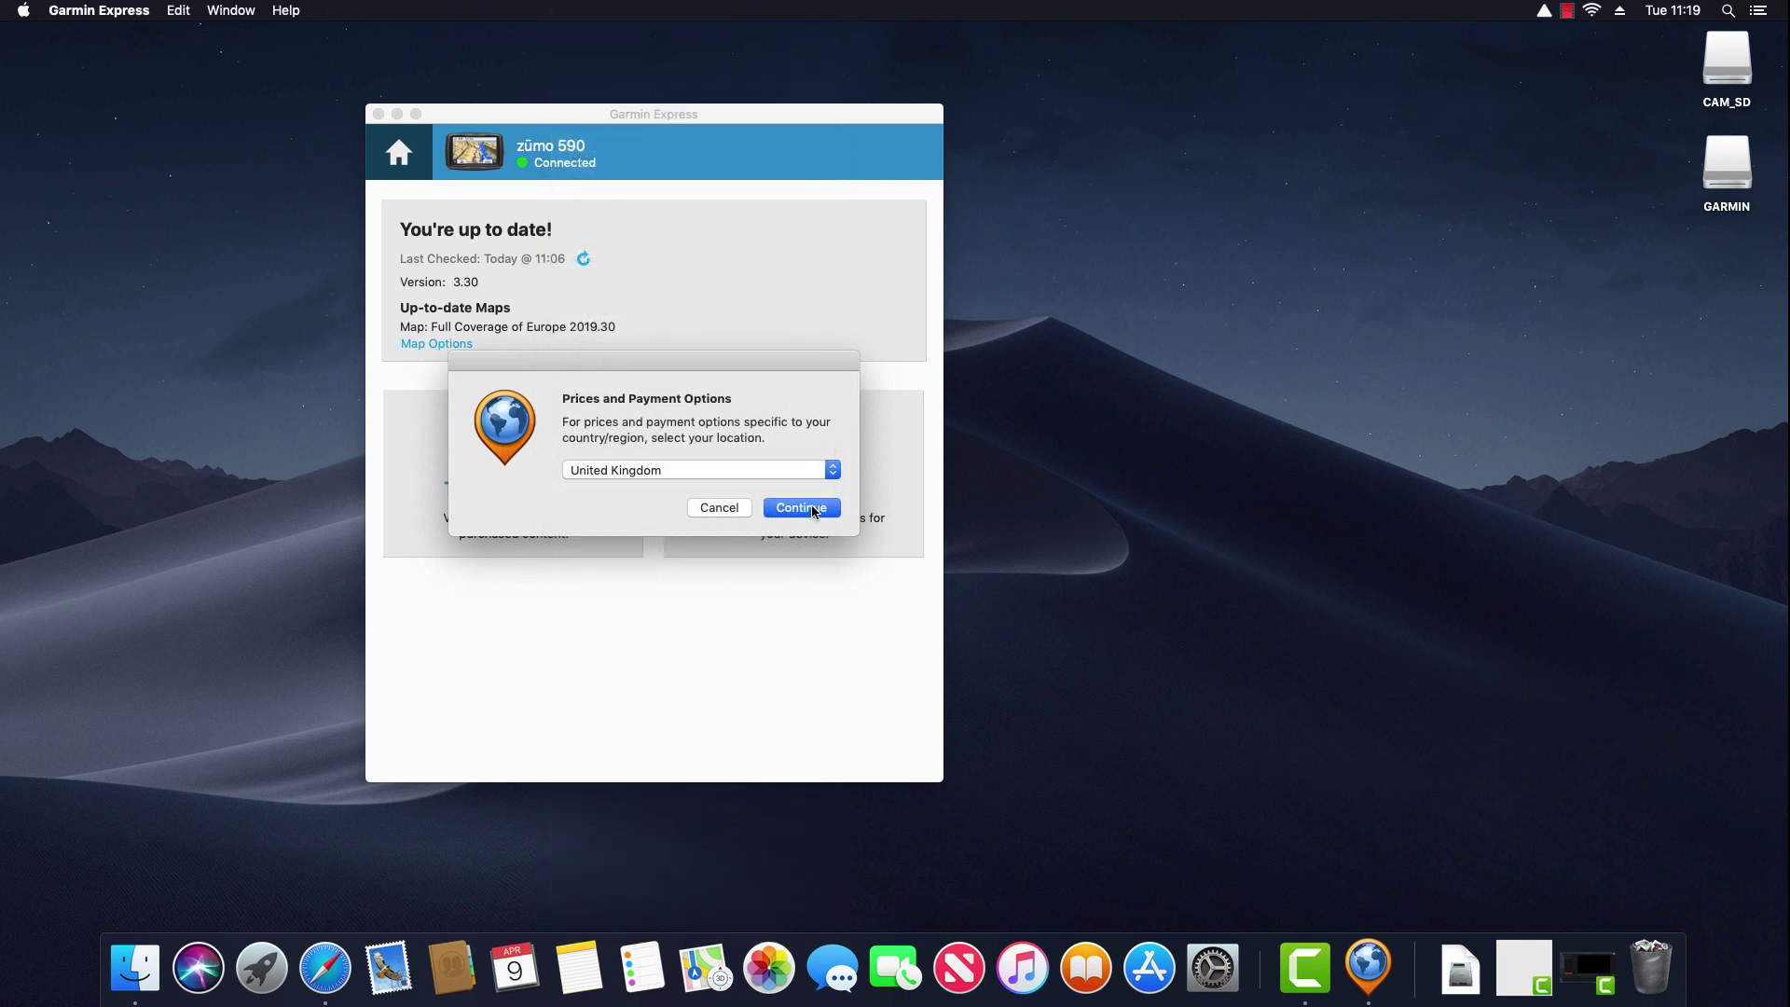
{"action": "left_click", "coordinate": [808, 508]}
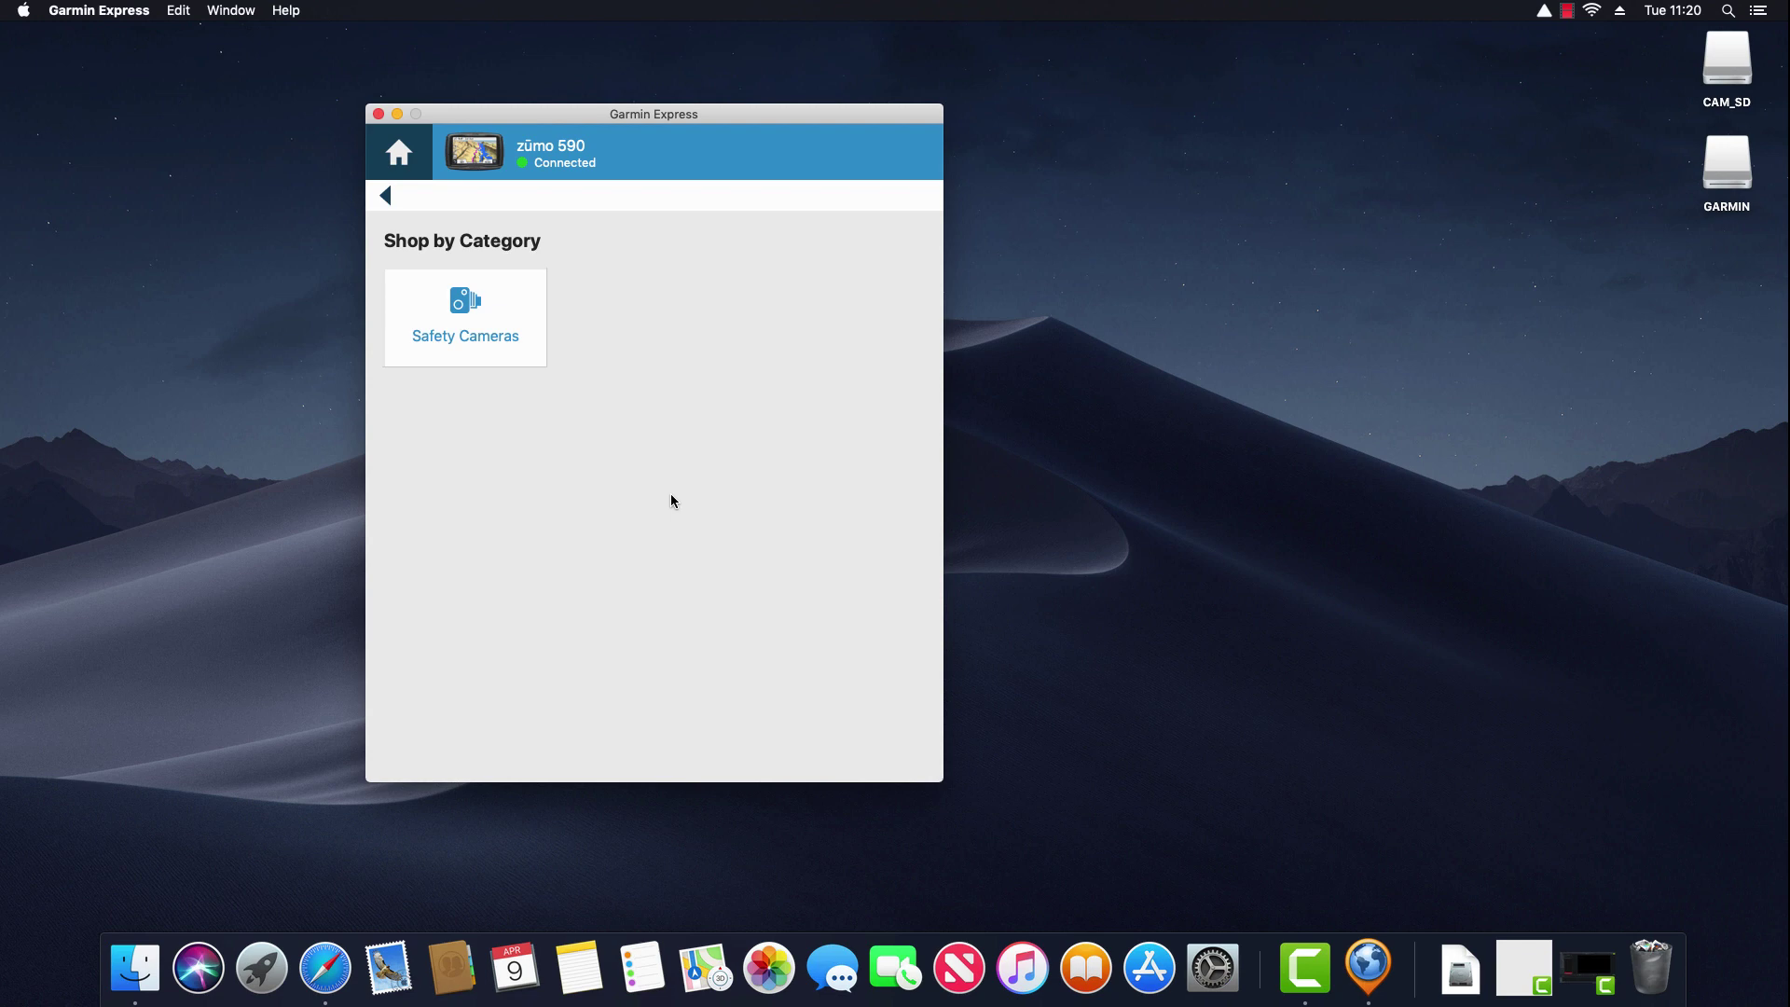
Choose the 1-year Cyclops Safety Cameras, Europe subscription from the Safety Cameras category and accept the Trading Terms
{"action": "left_click", "coordinate": [519, 295]}
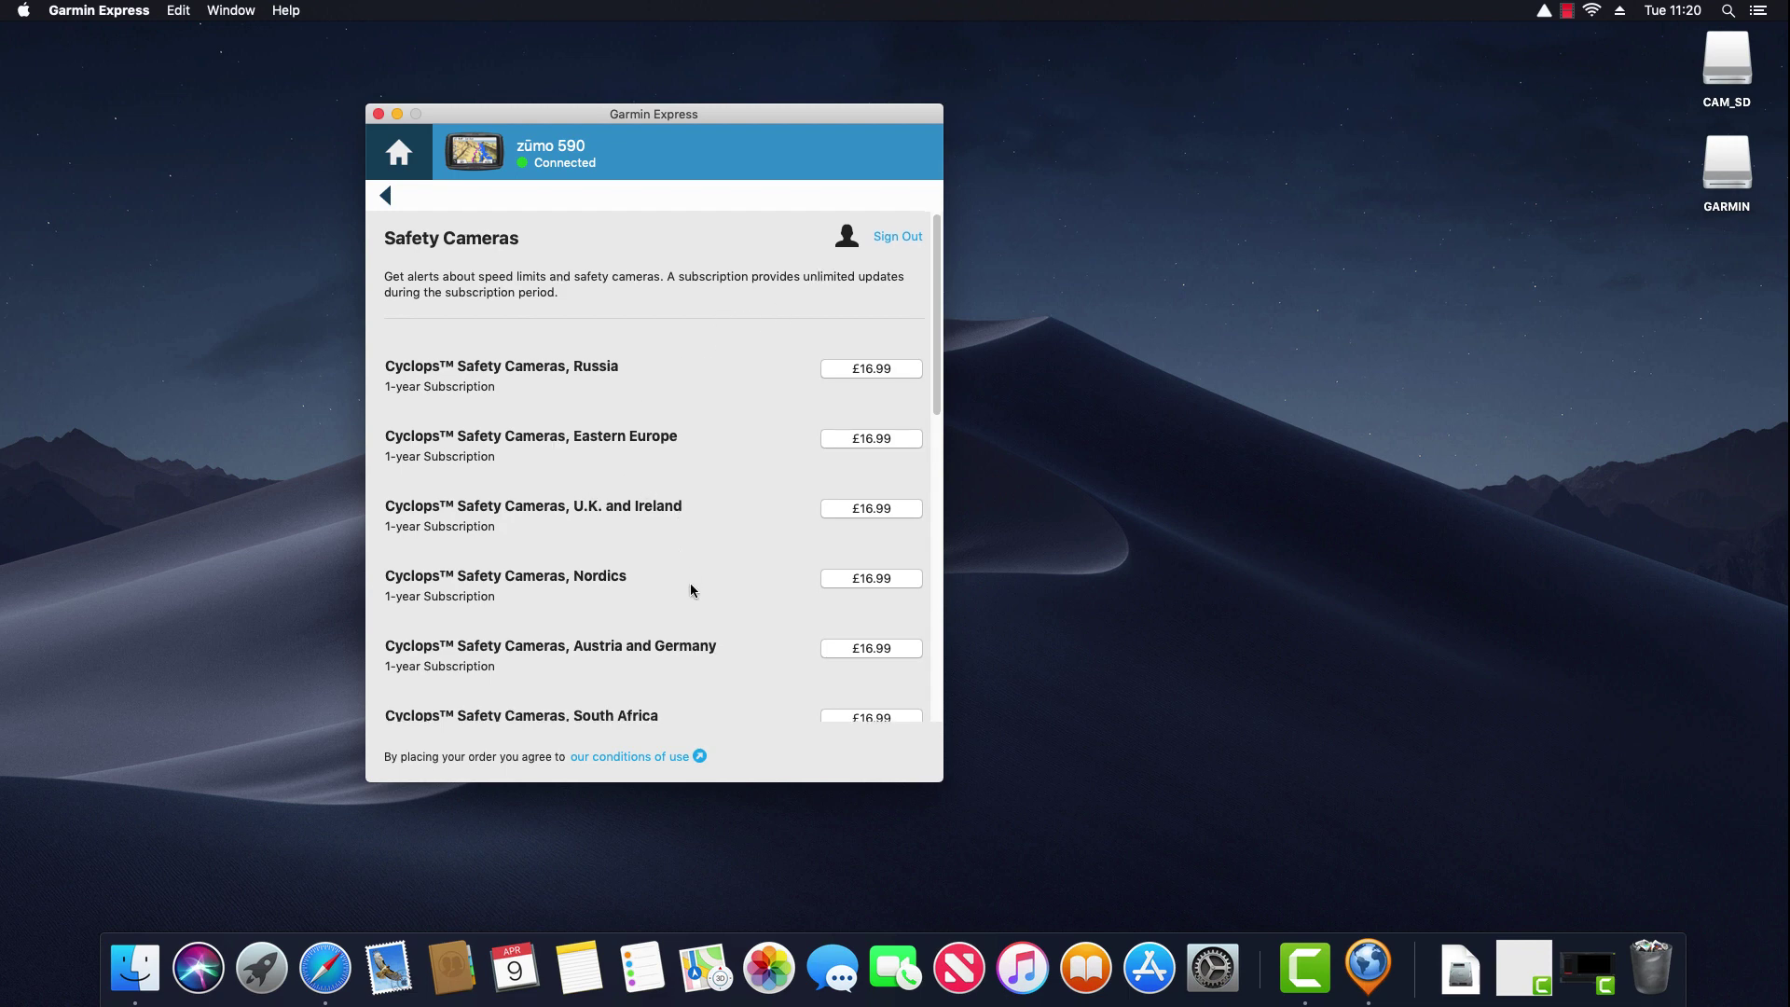
{"action": "scroll", "coordinate": [700, 574], "scroll_direction": "down", "scroll_amount": 5}
{"action": "scroll", "coordinate": [709, 575], "scroll_direction": "down", "scroll_amount": 8}
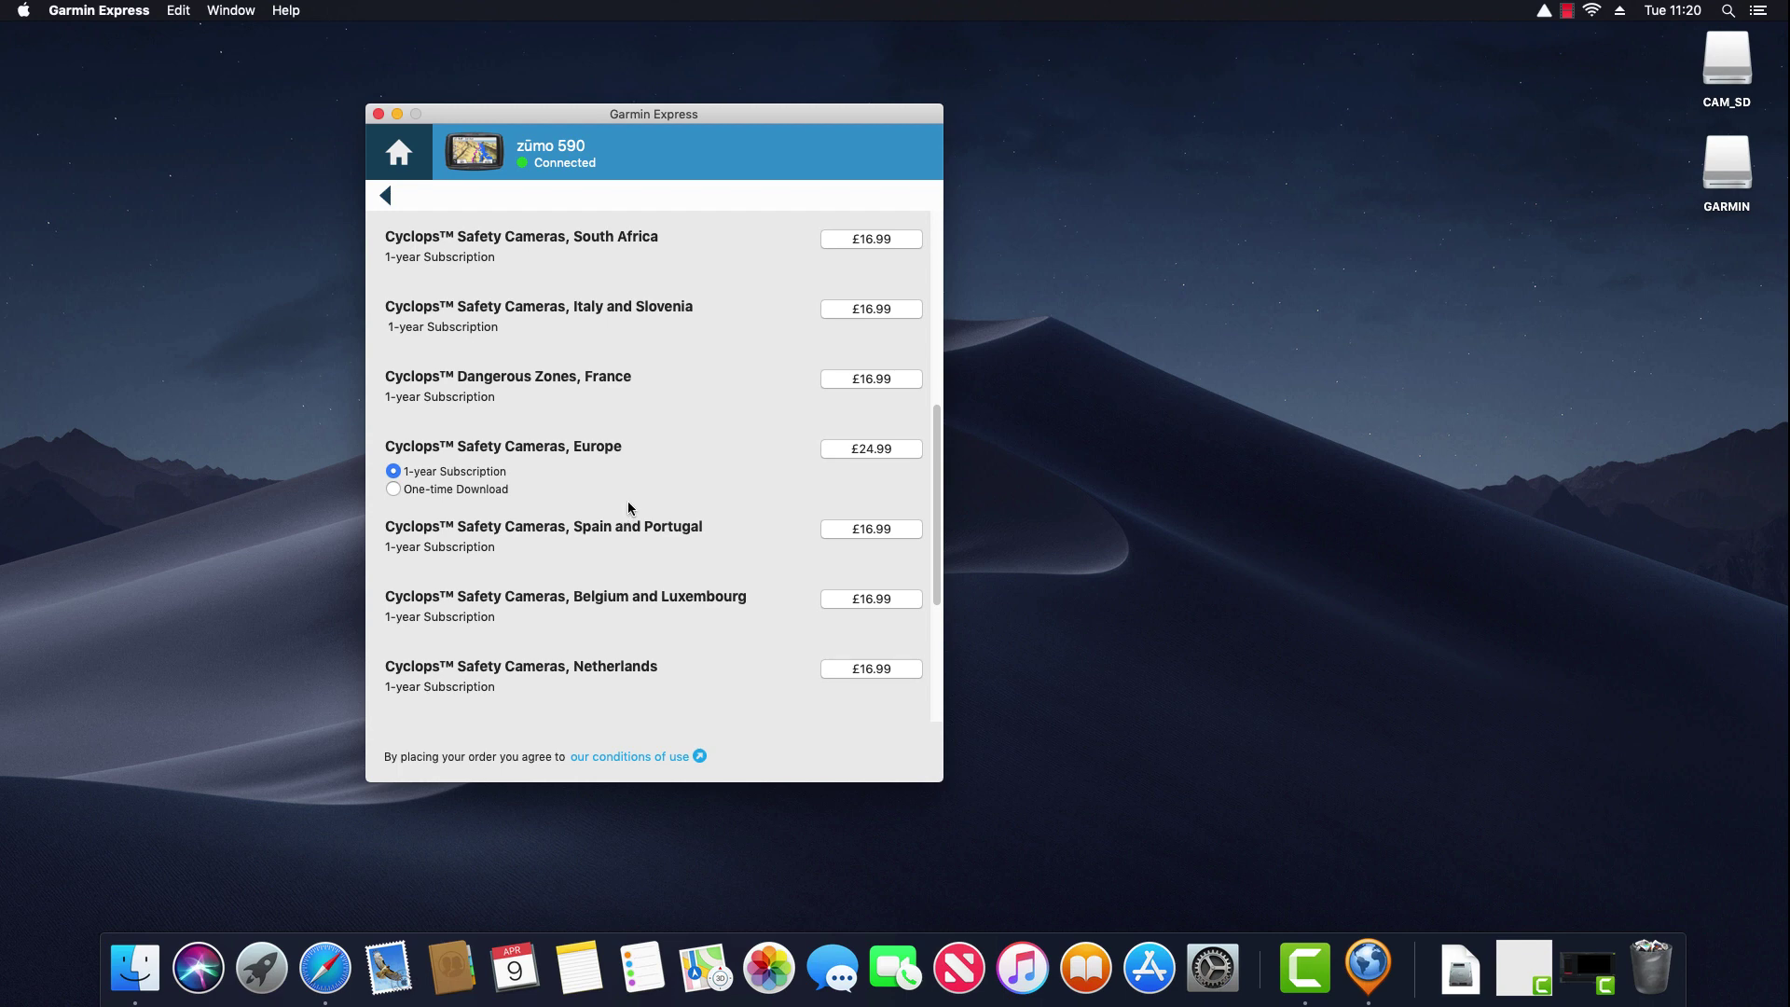
{"action": "left_click", "coordinate": [886, 449]}
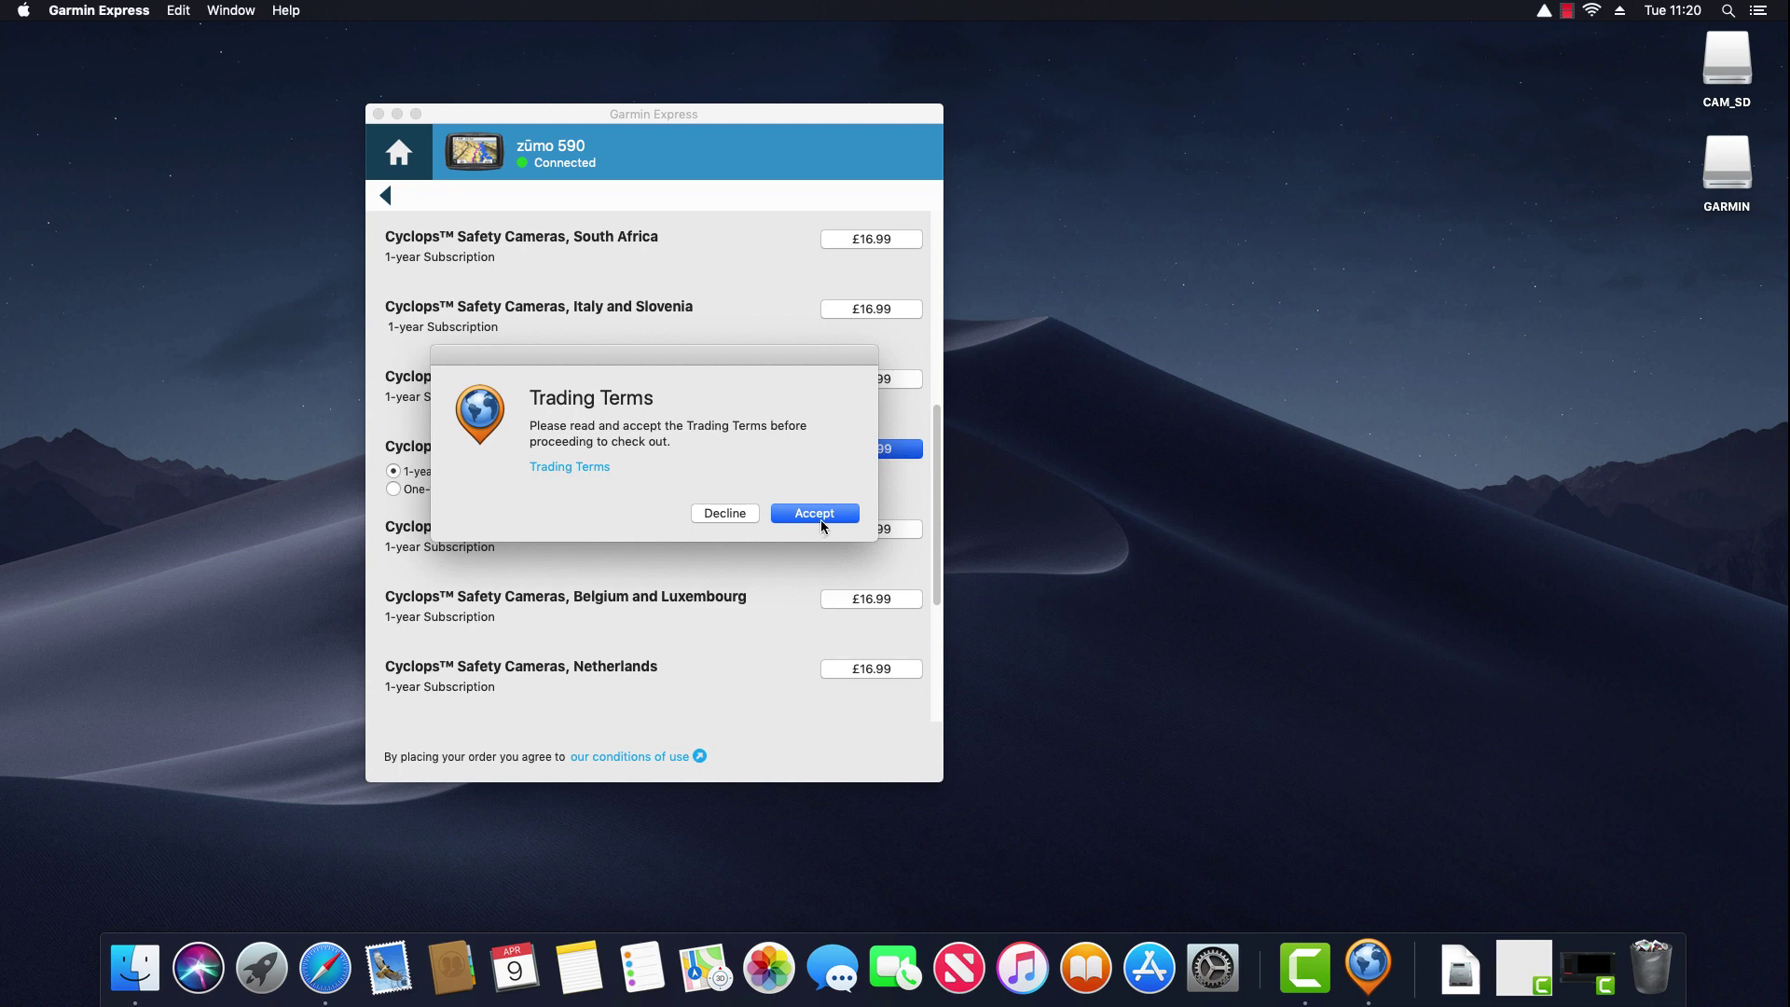
{"action": "left_click", "coordinate": [823, 520]}
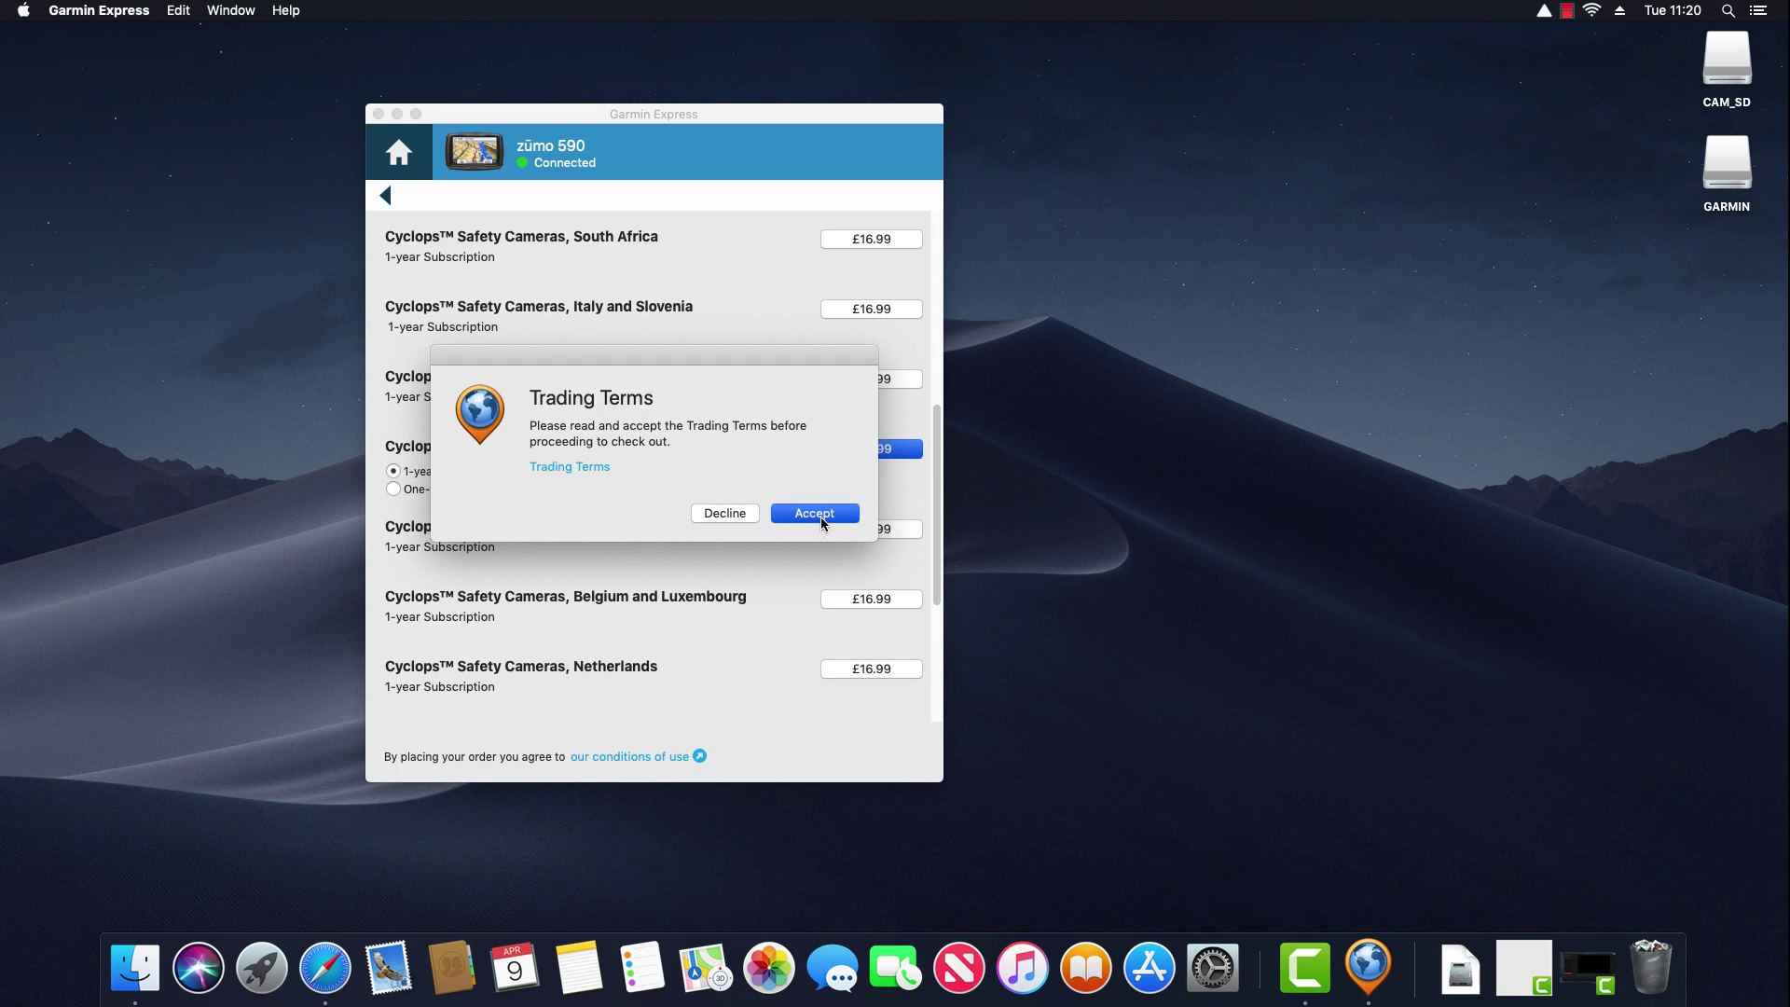